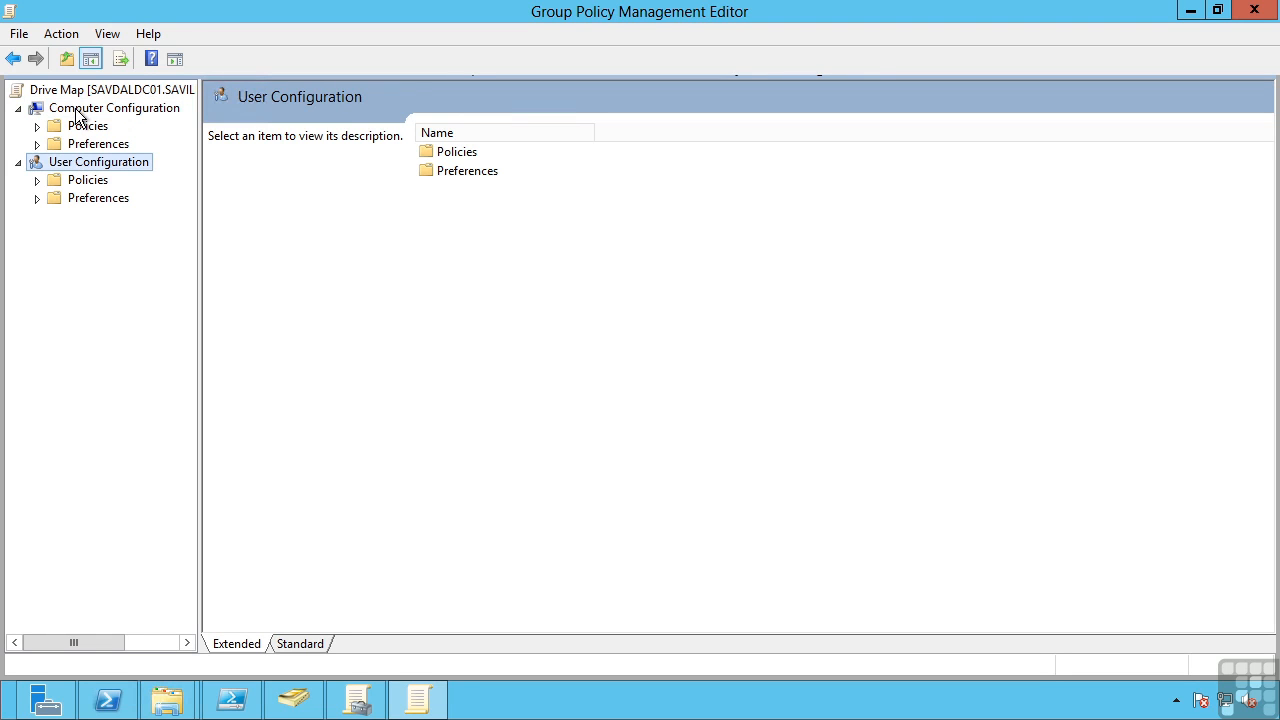
Expand Policies and Preferences under Computer Configuration and display the contents of the Policies folder
click(37, 126)
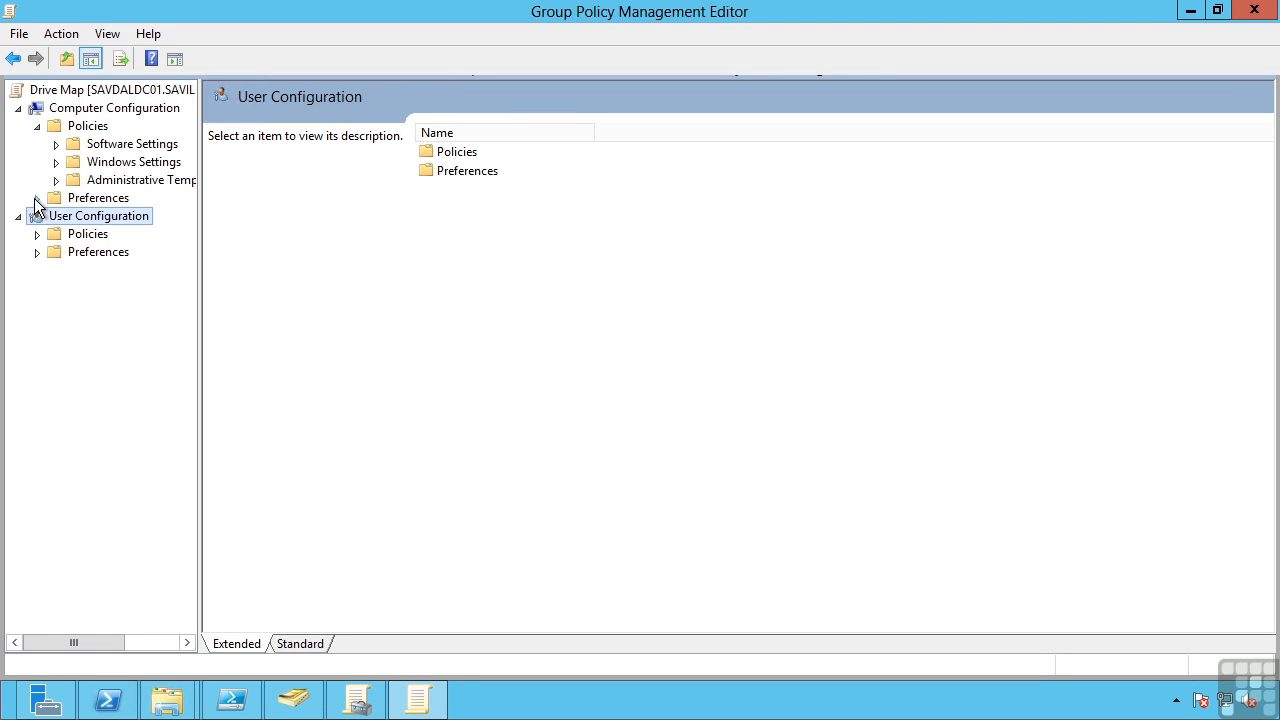
click(37, 198)
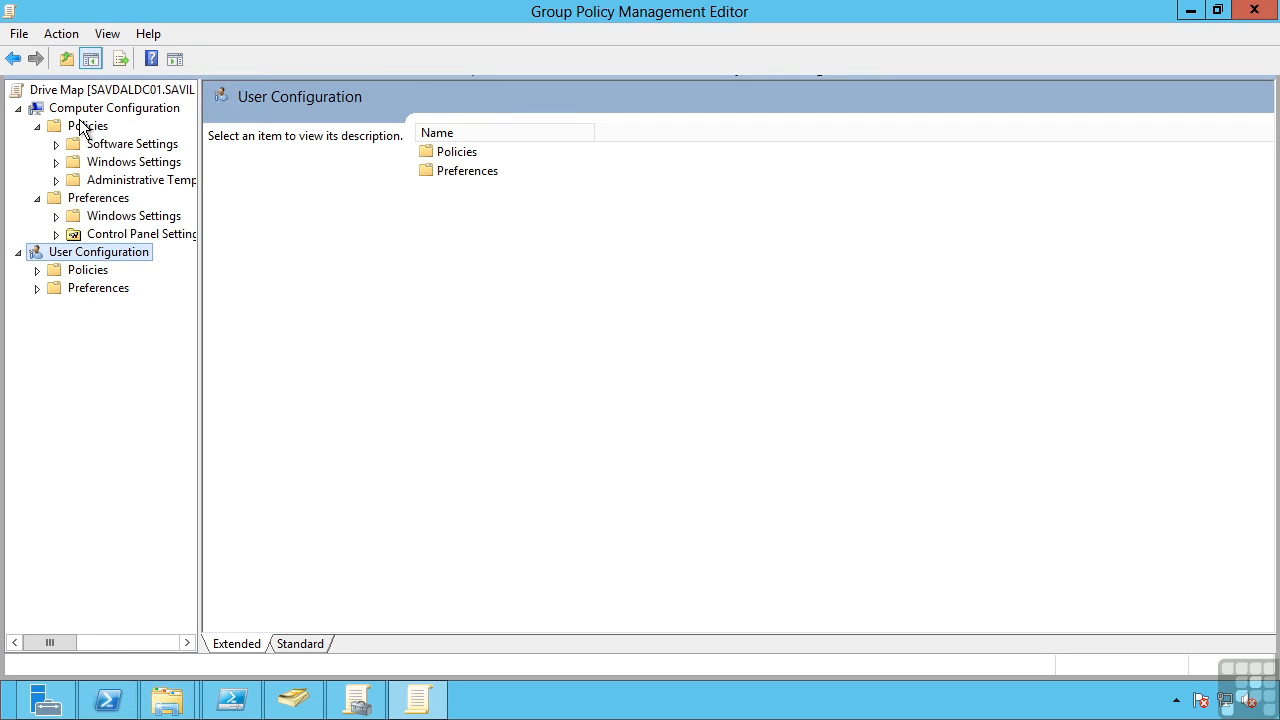
click(84, 127)
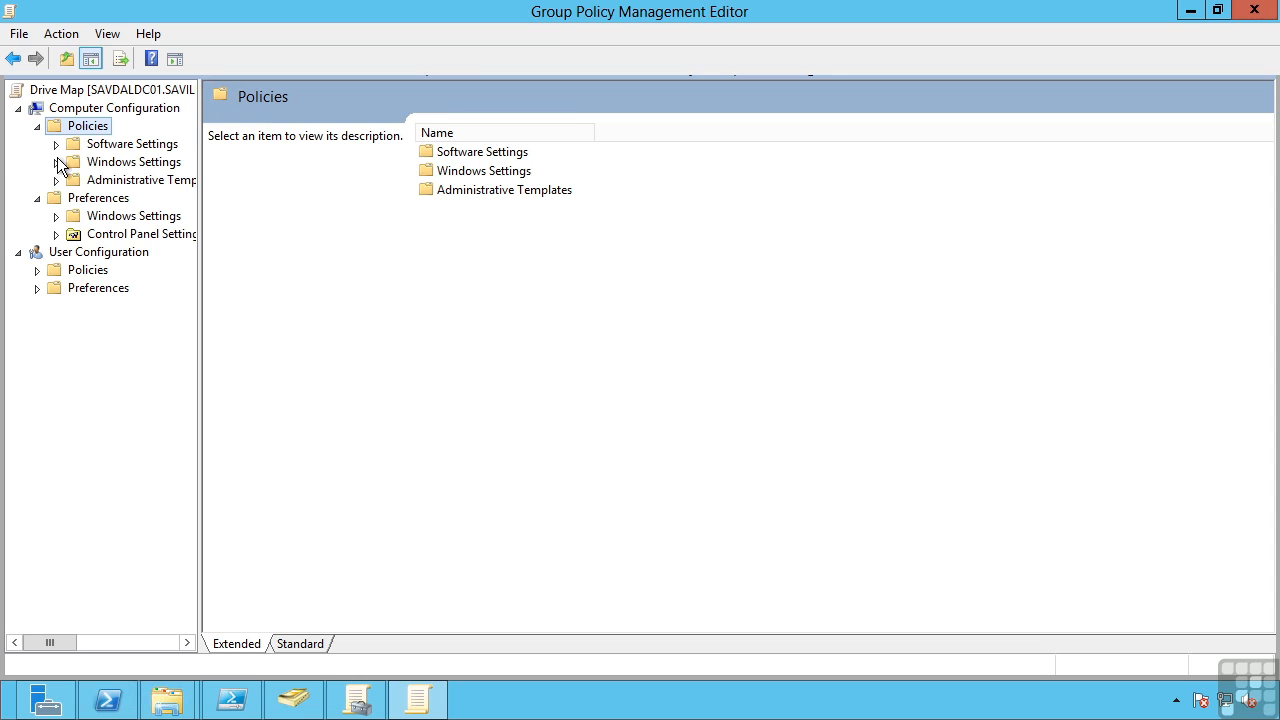
Expand Software Settings, Windows Settings and its Security Settings under the Computer Configuration policies, with the full node names readable
click(56, 144)
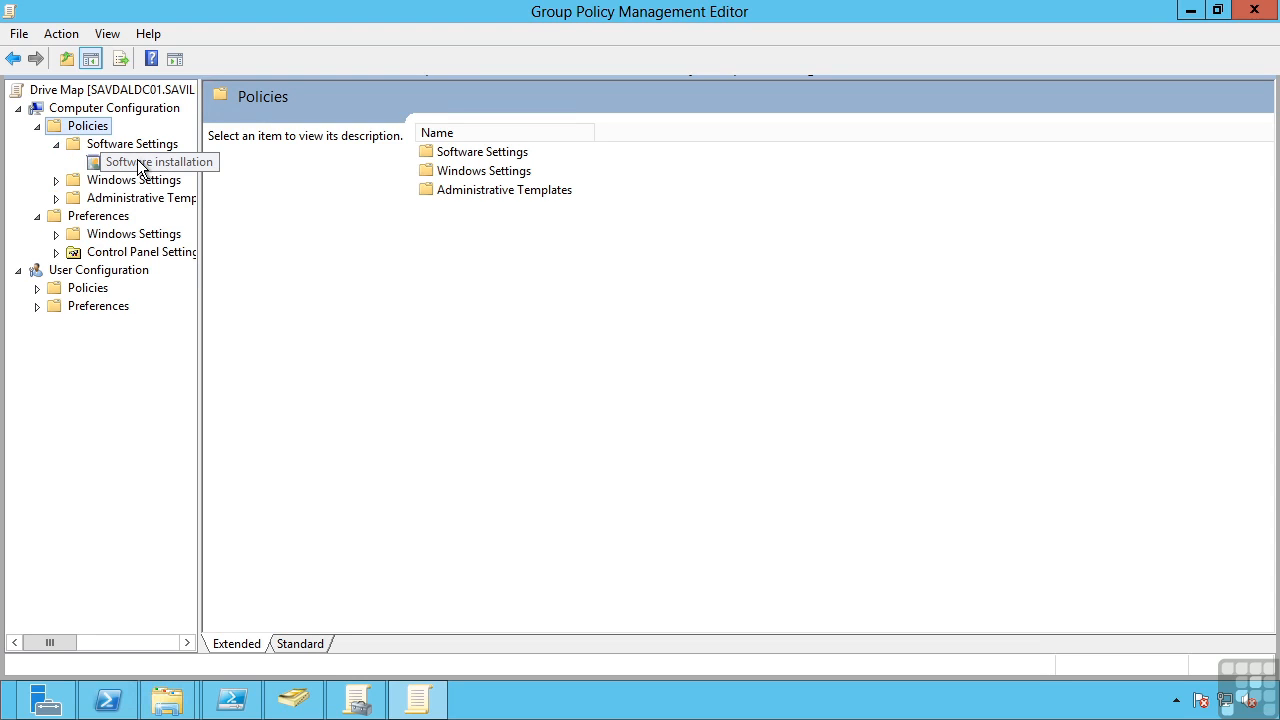
click(56, 180)
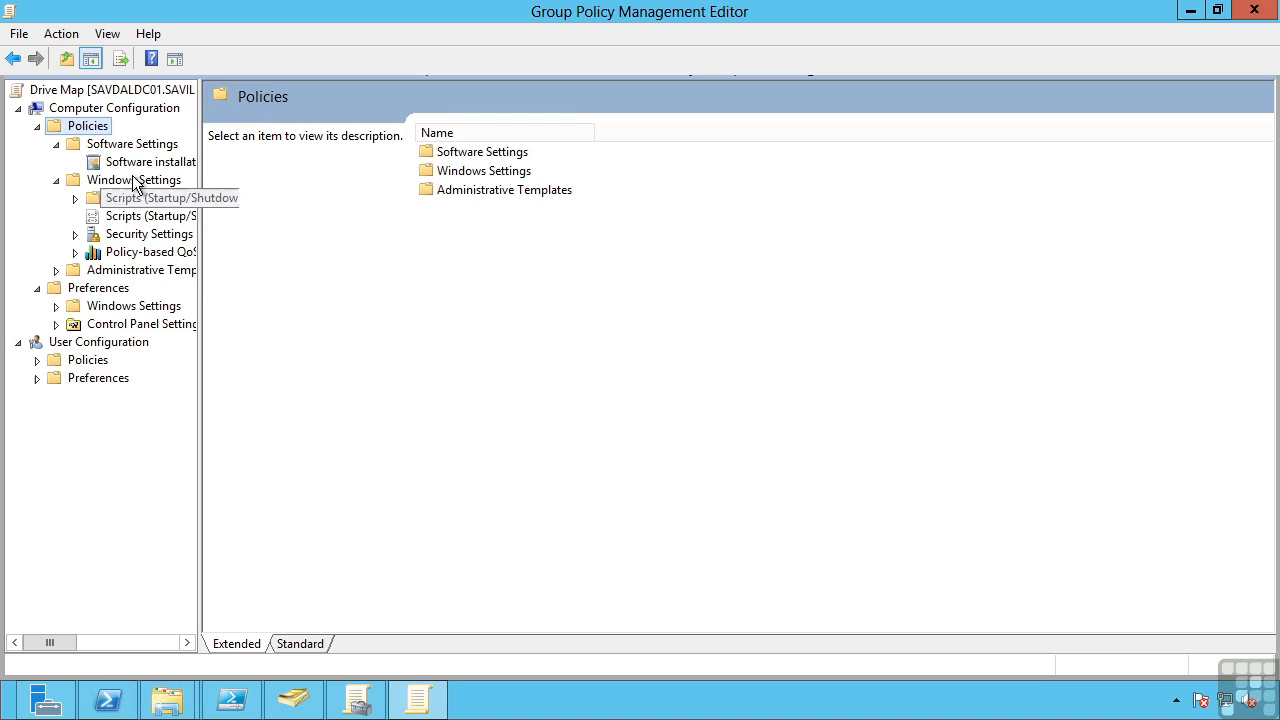
click(74, 236)
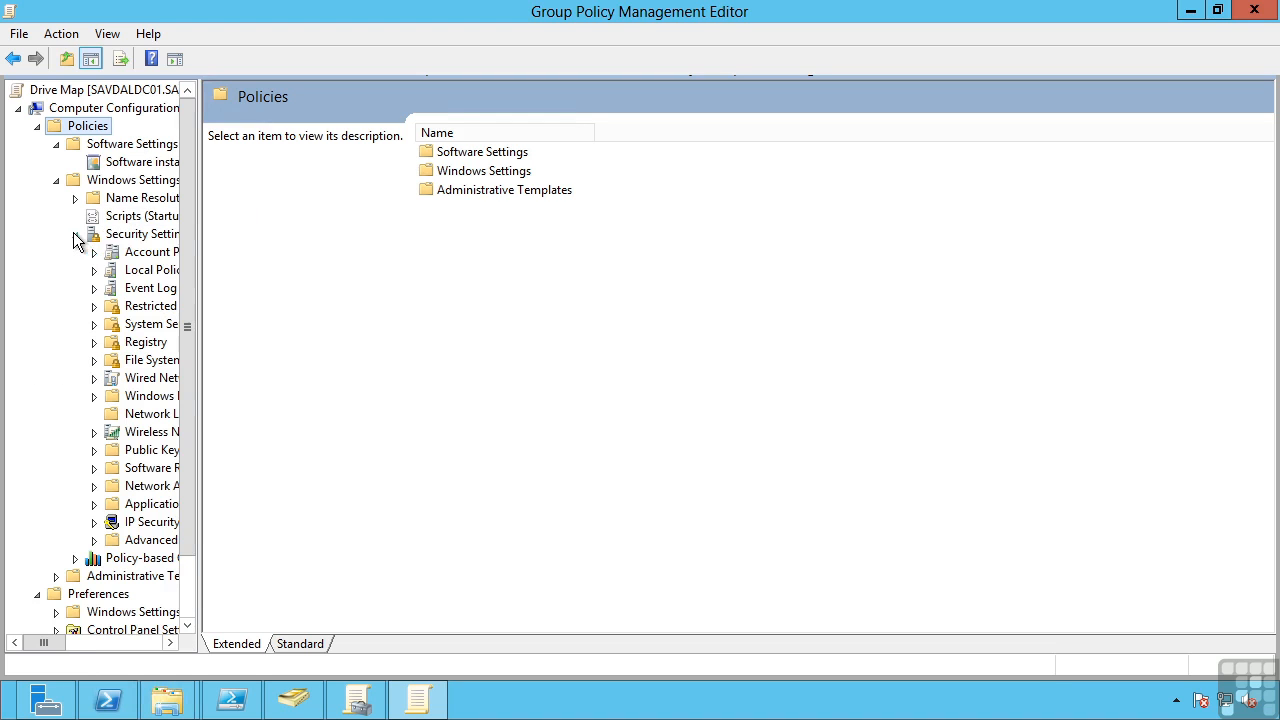
drag(202, 285, 327, 287)
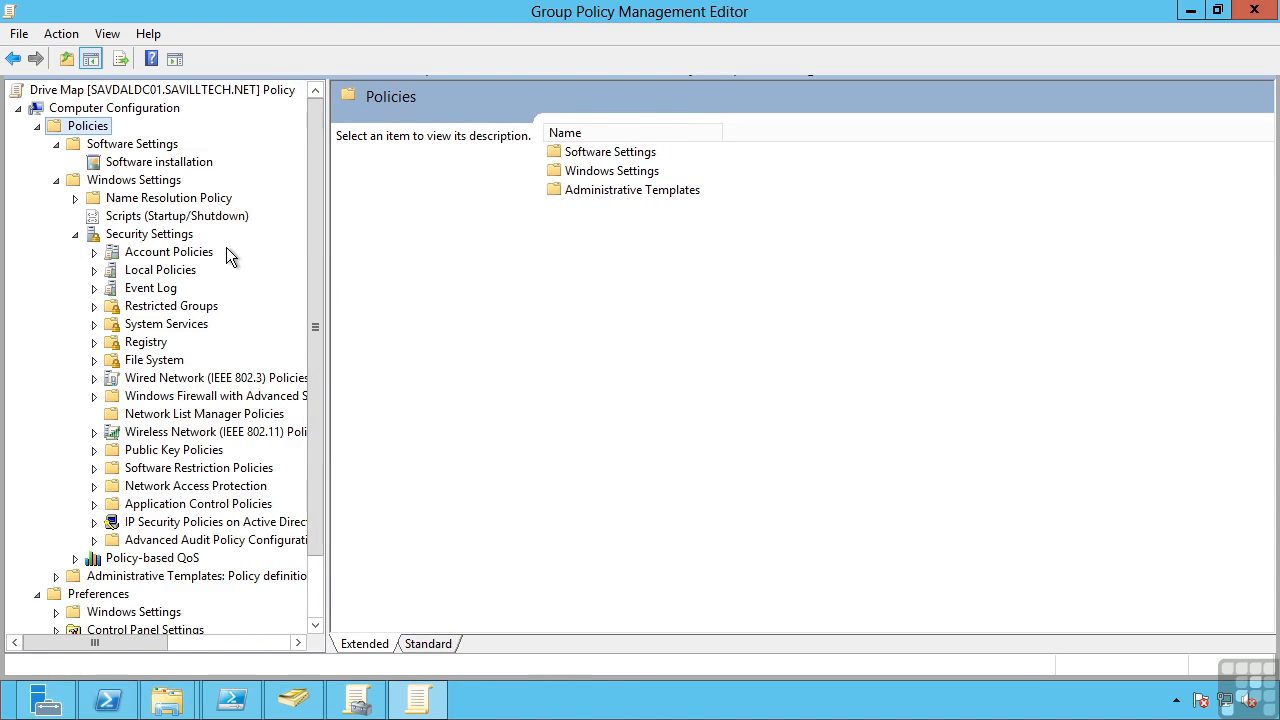
Examine the Password Policy and Account Lockout Policy settings under Account Policies
click(180, 254)
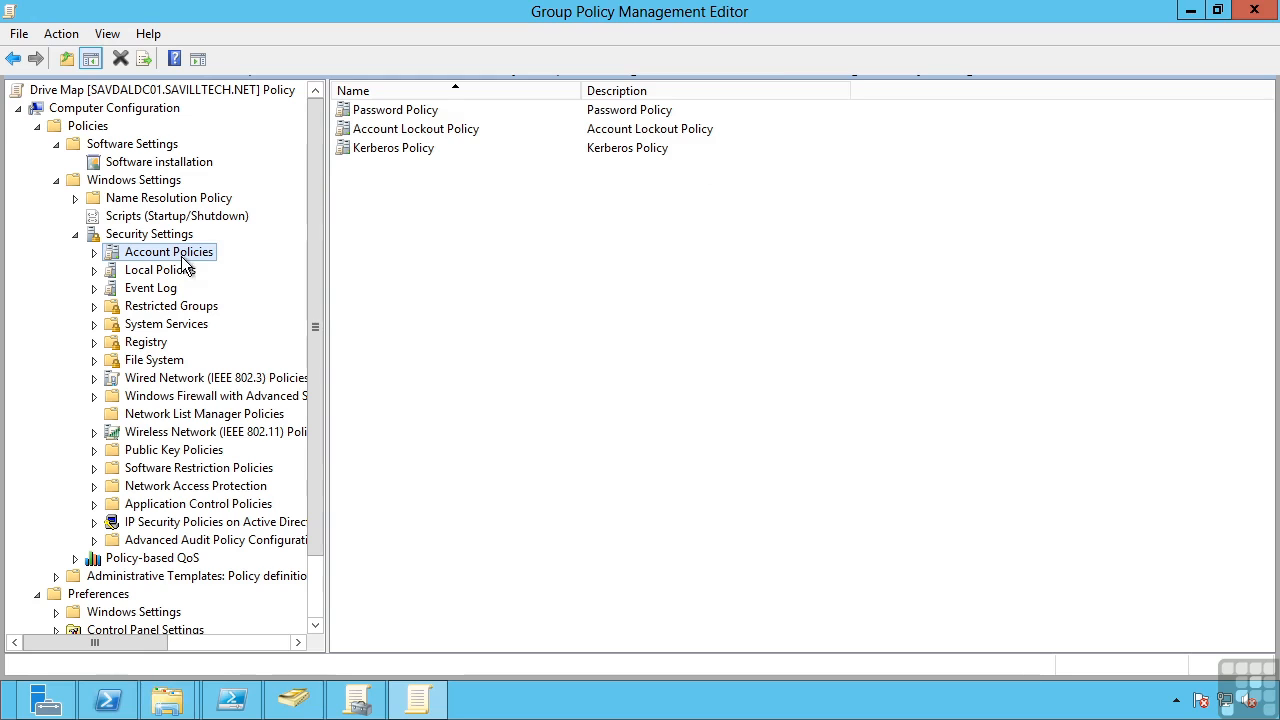
double_click(414, 112)
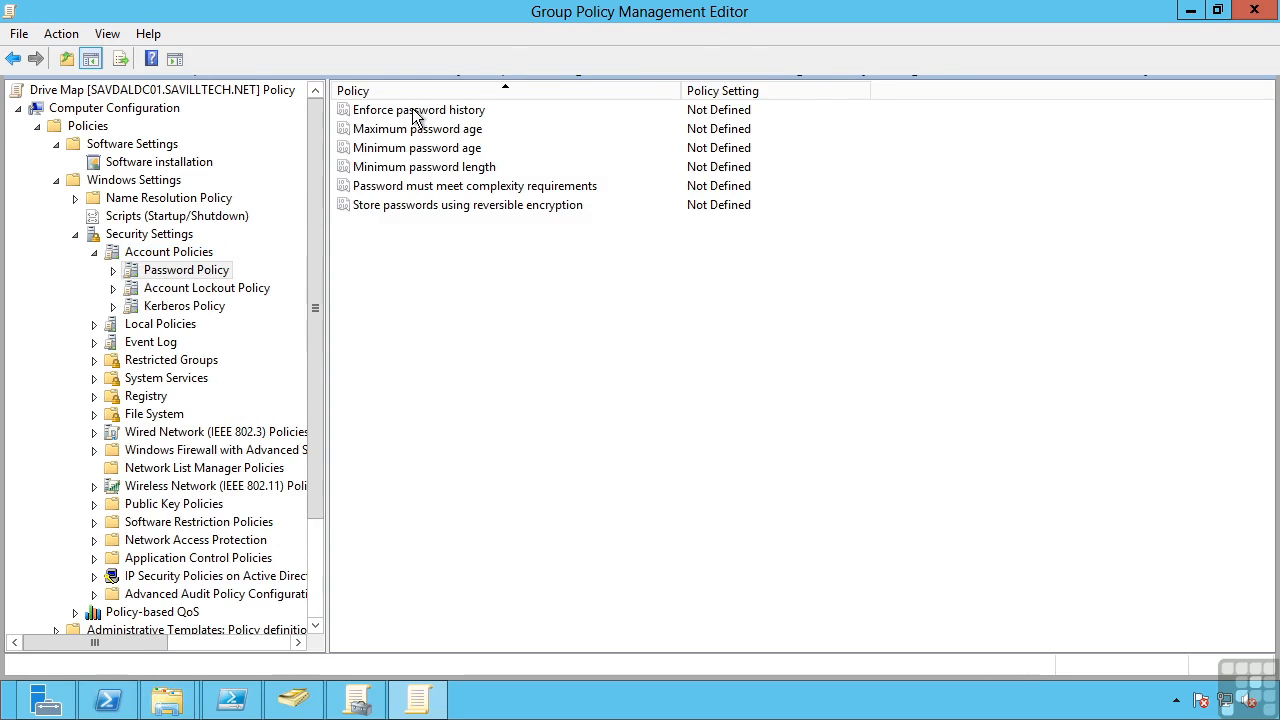
click(178, 290)
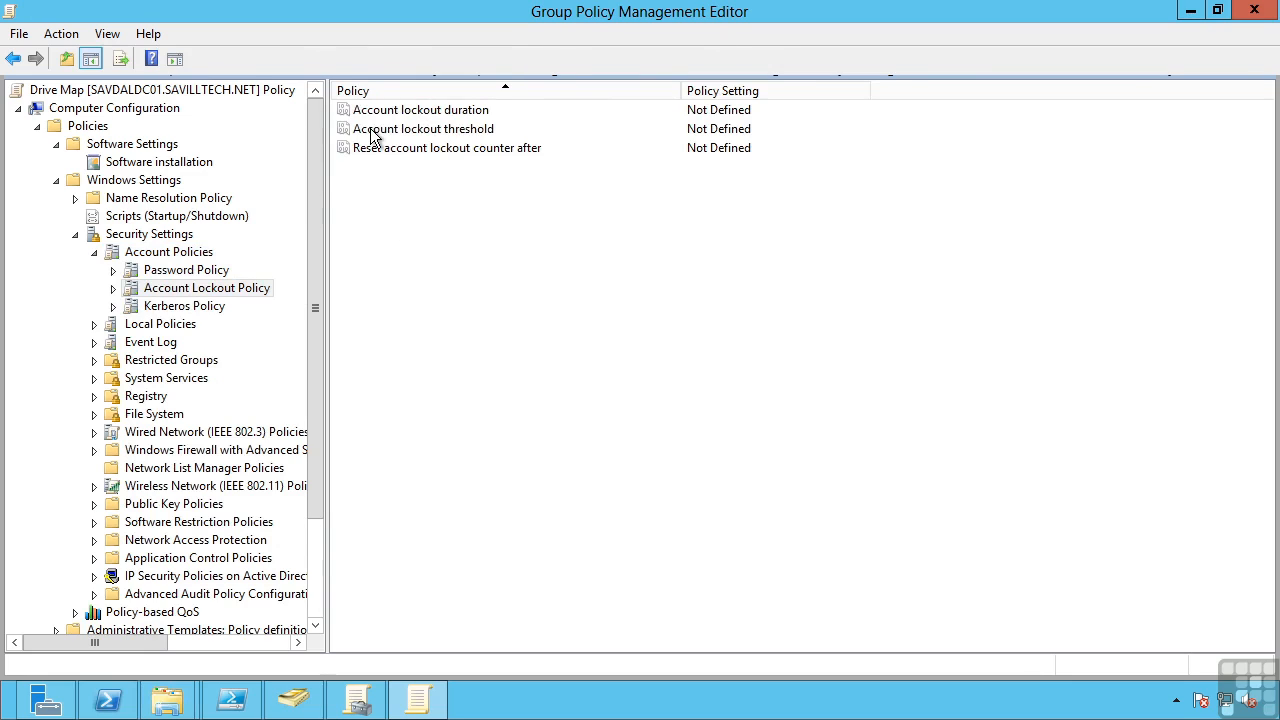
Switch to Group Policy Management and examine the password and account lockout settings of the Default Domain Policy
click(345, 705)
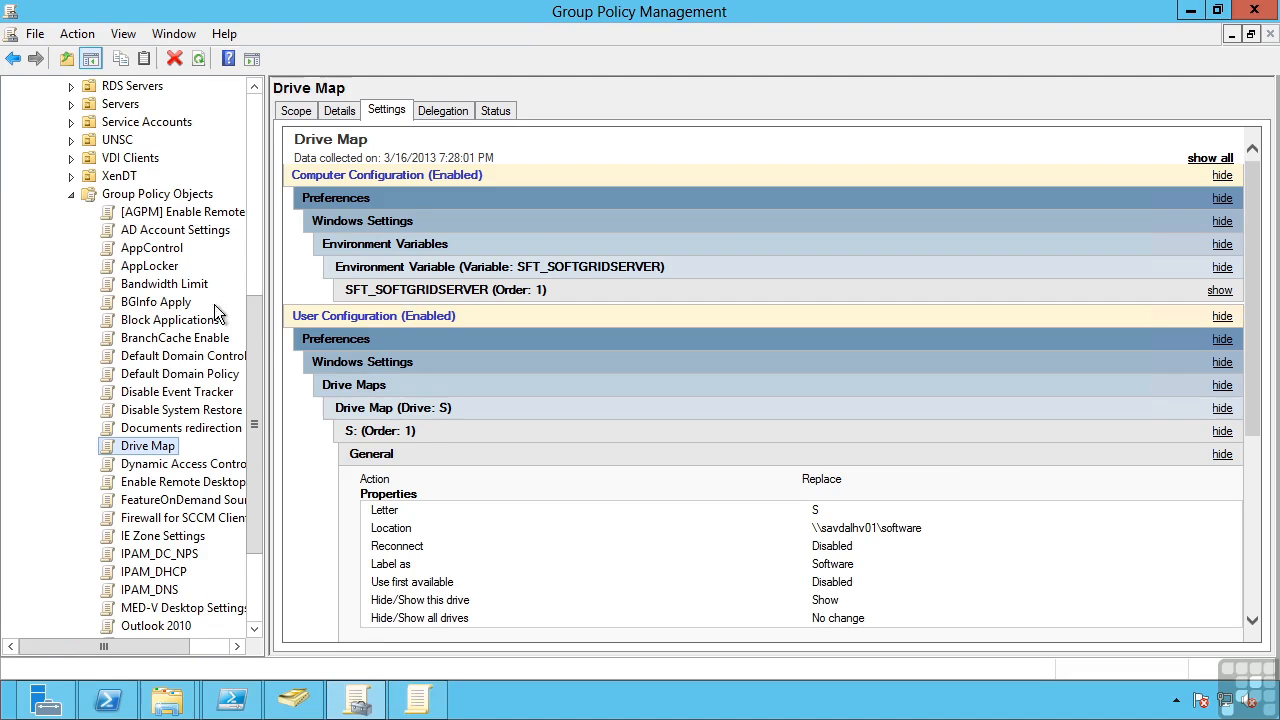
click(180, 375)
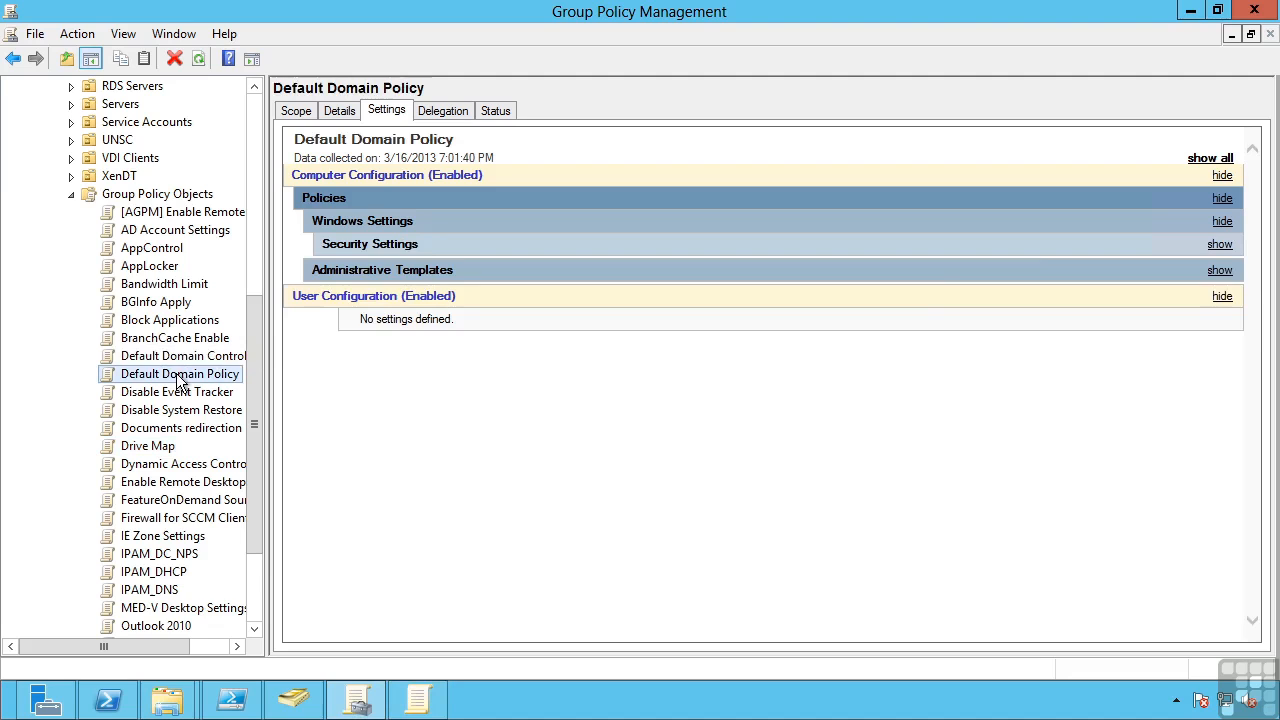
click(1220, 246)
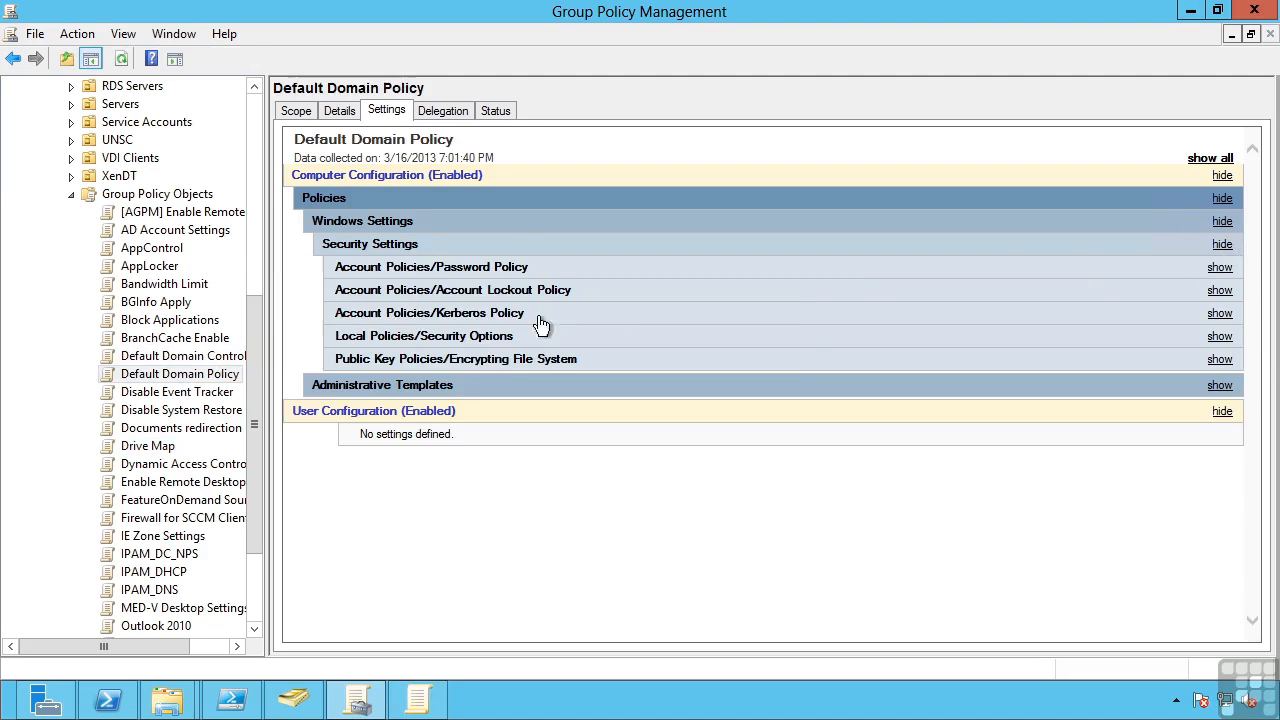
click(1219, 268)
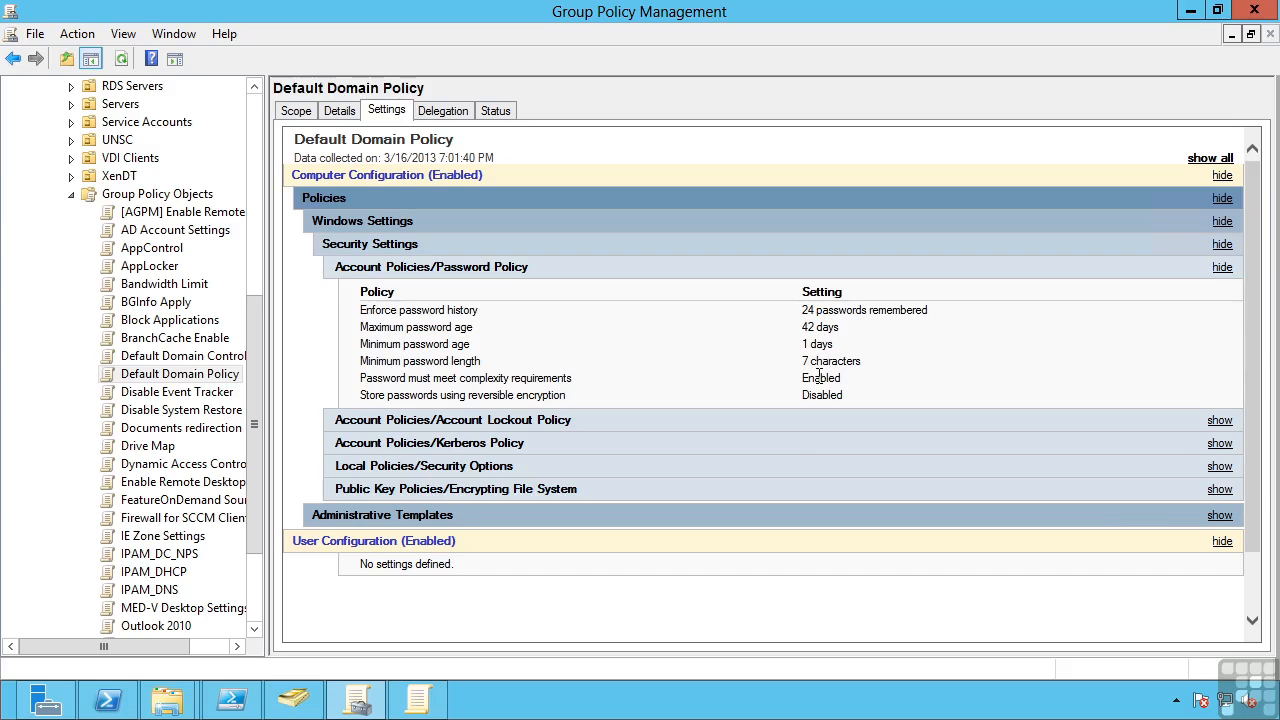
click(1219, 420)
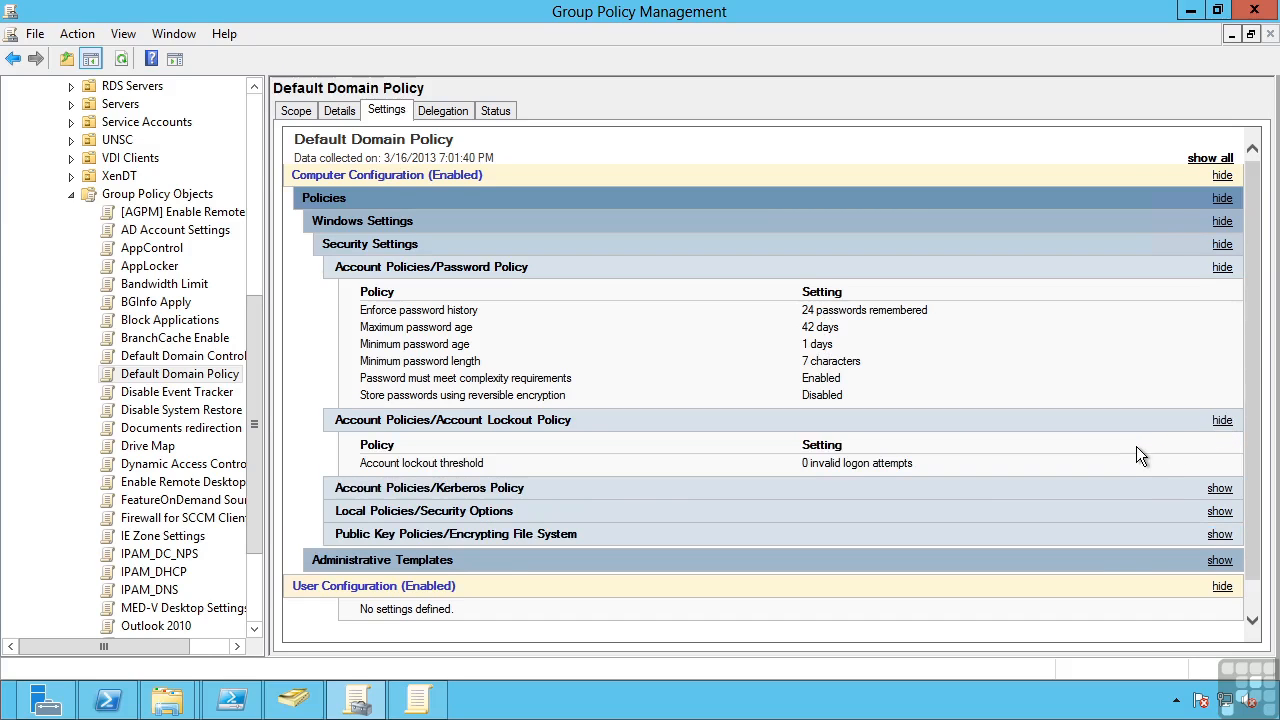
Examine the User Rights Assignment settings in the security settings of the Default Domain Controllers Policy
click(209, 356)
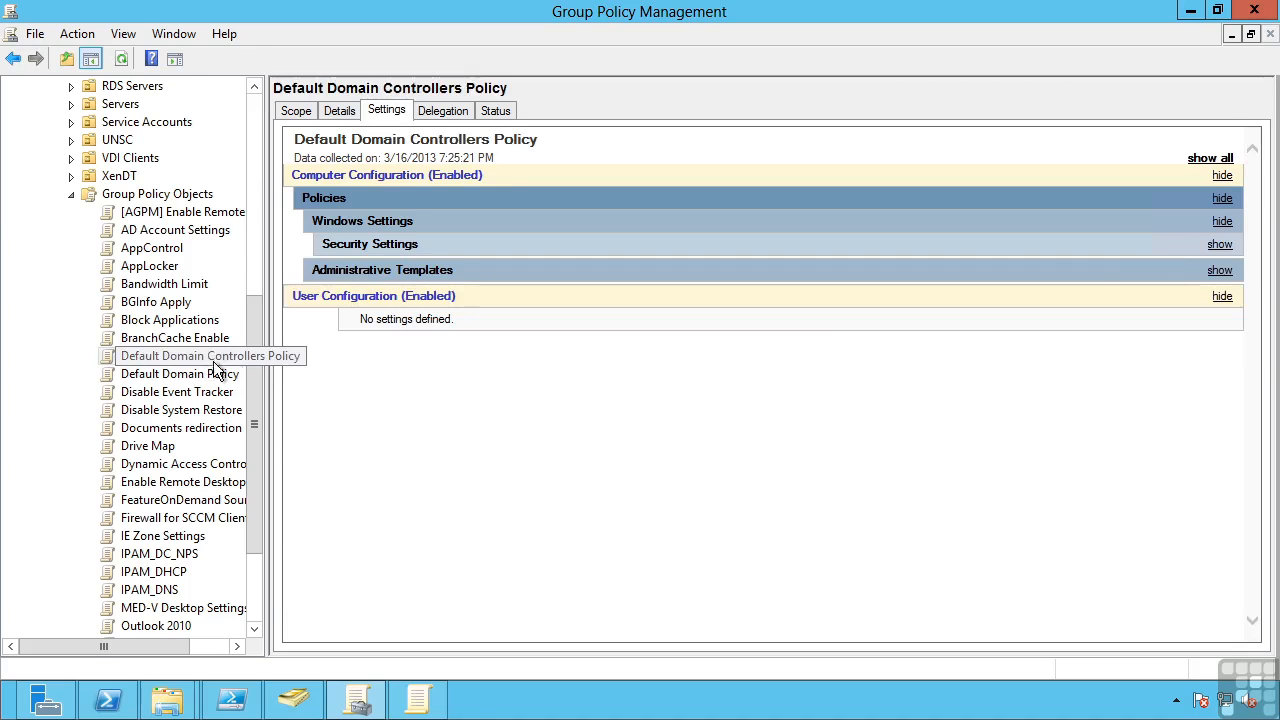
click(1219, 244)
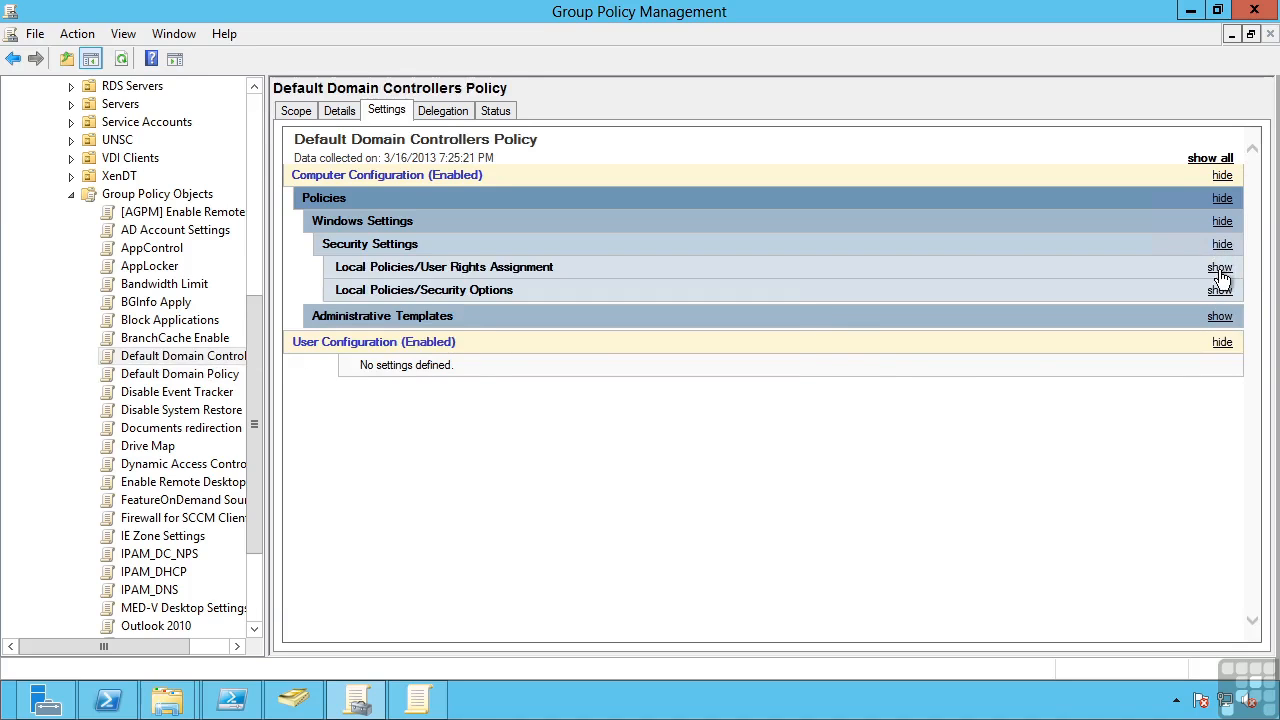
click(1220, 270)
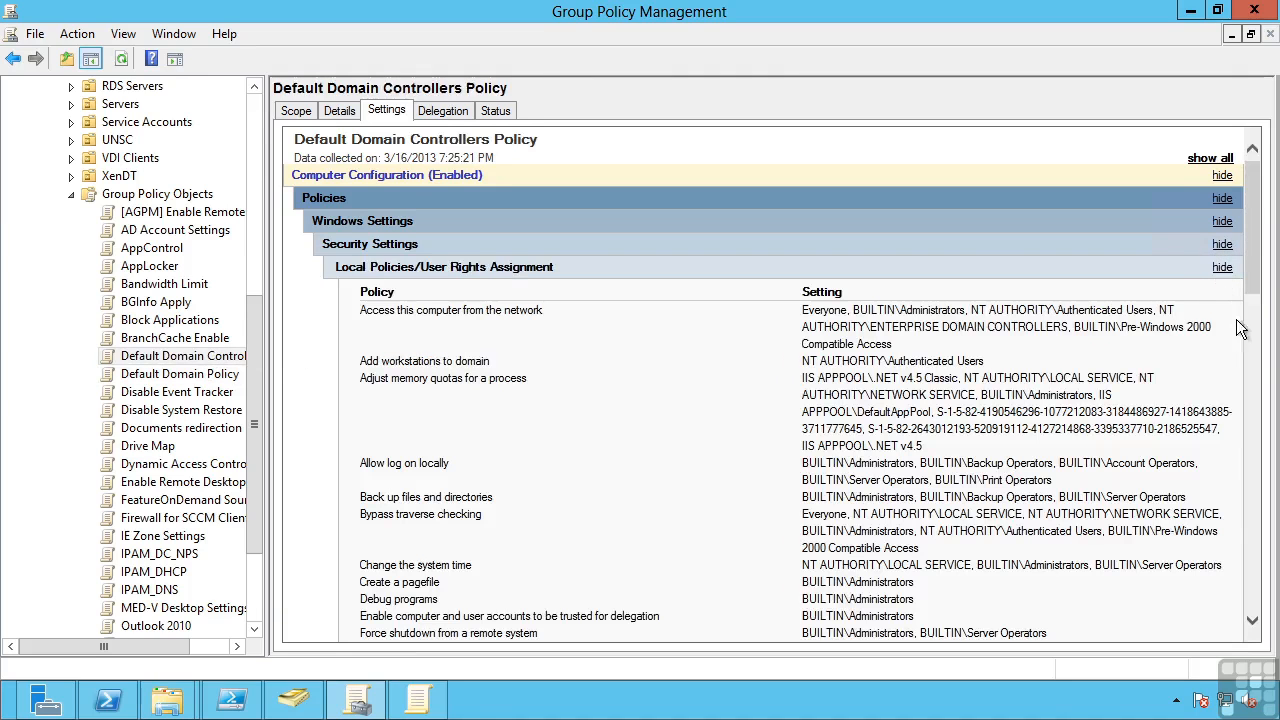
drag(1256, 282, 1258, 361)
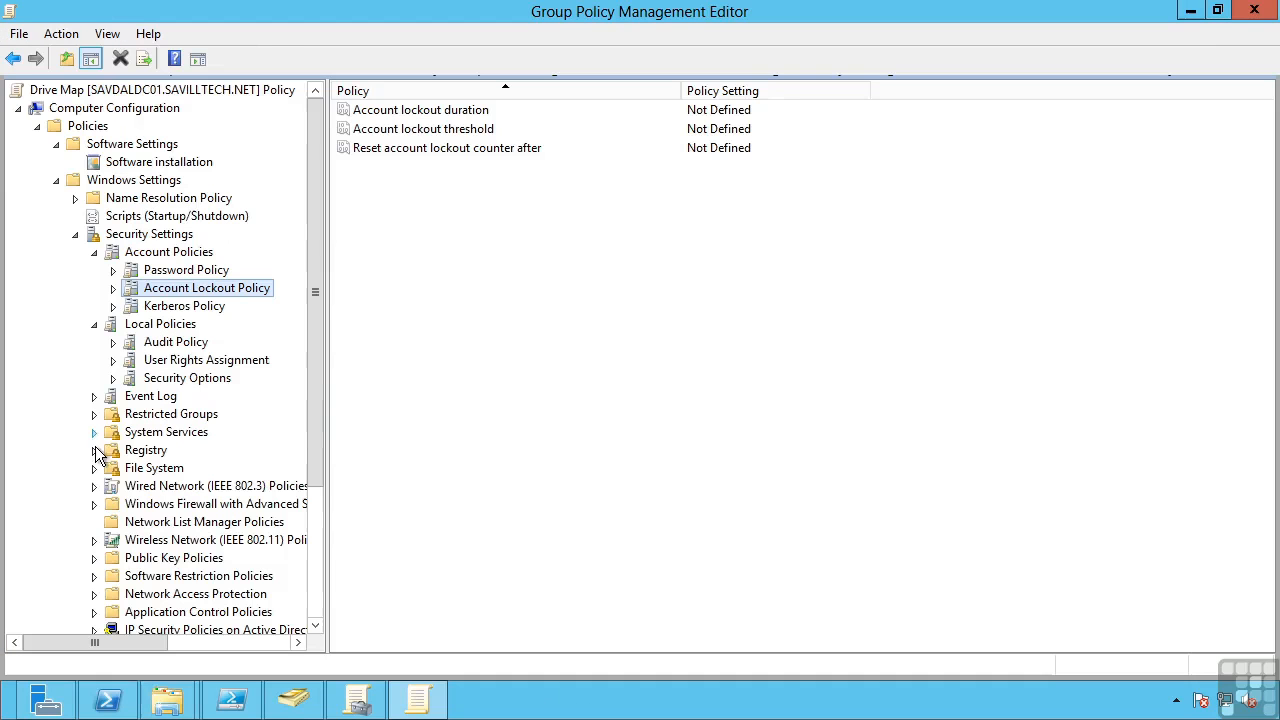
In the Group Policy Management Editor, expand the computer Administrative Templates and the Folder Redirection node under the User Configuration policies' Windows Settings
click(75, 234)
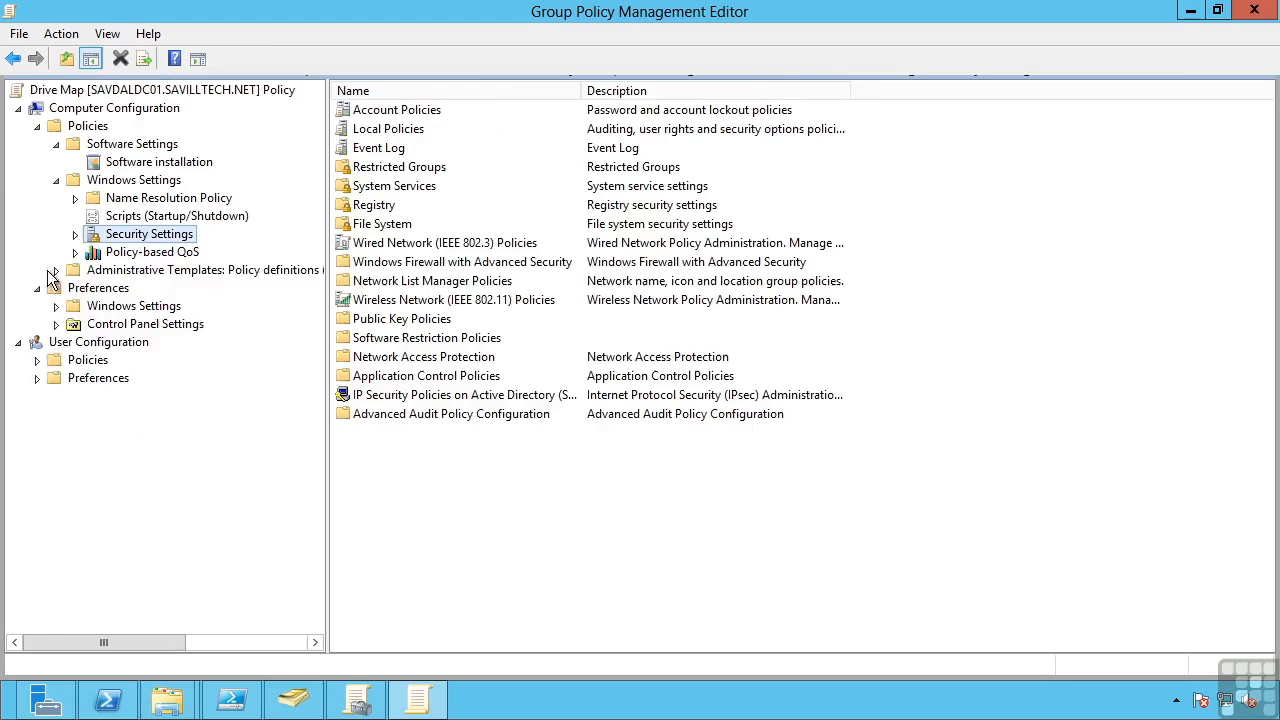
click(56, 270)
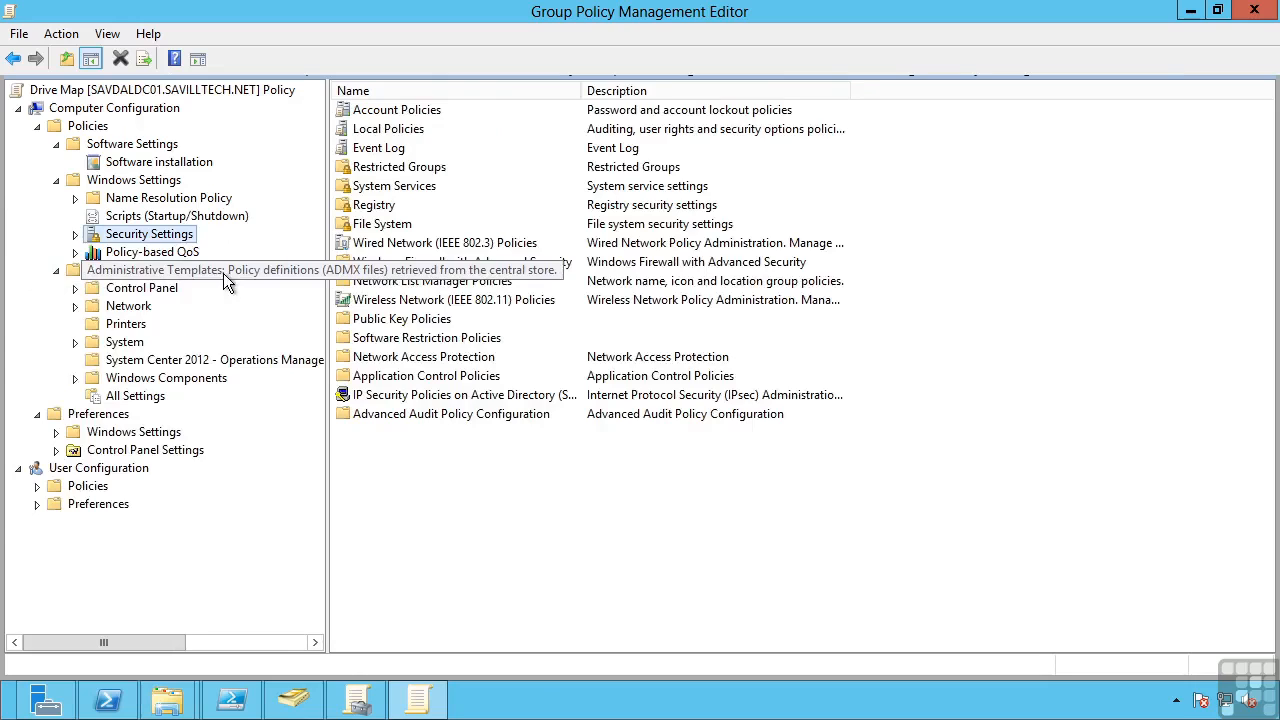
click(37, 486)
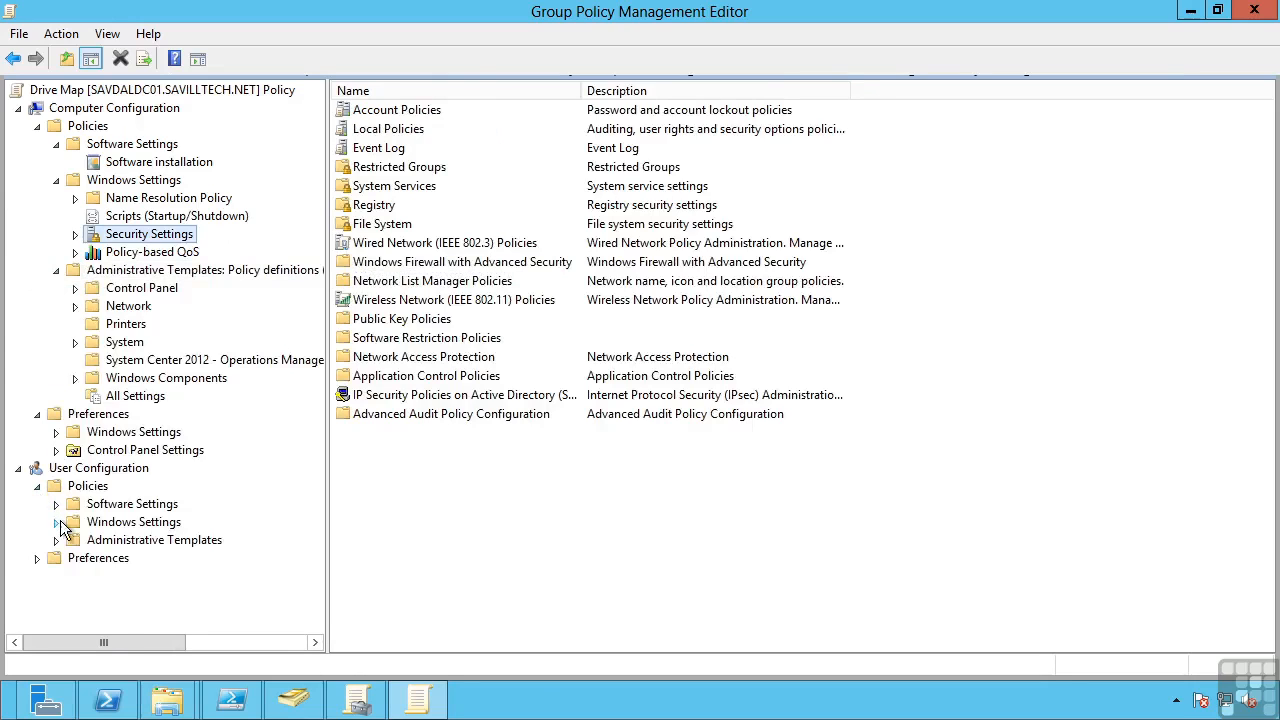
click(58, 522)
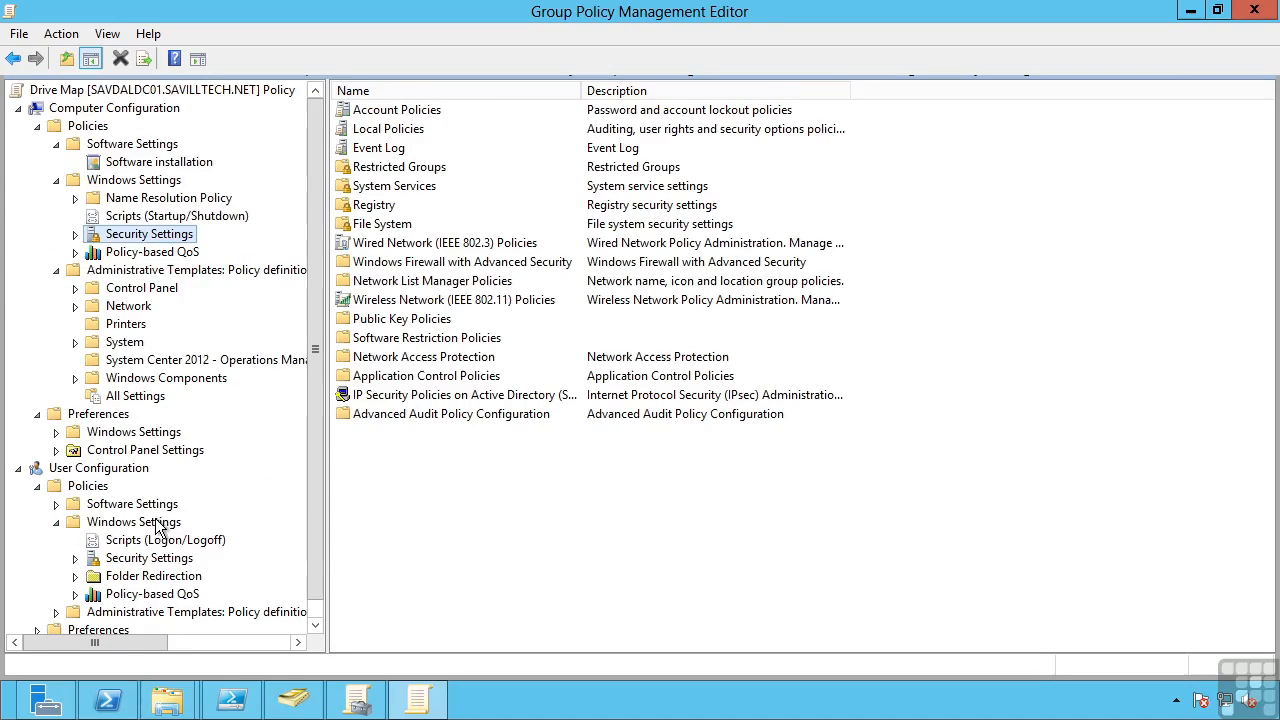
click(76, 578)
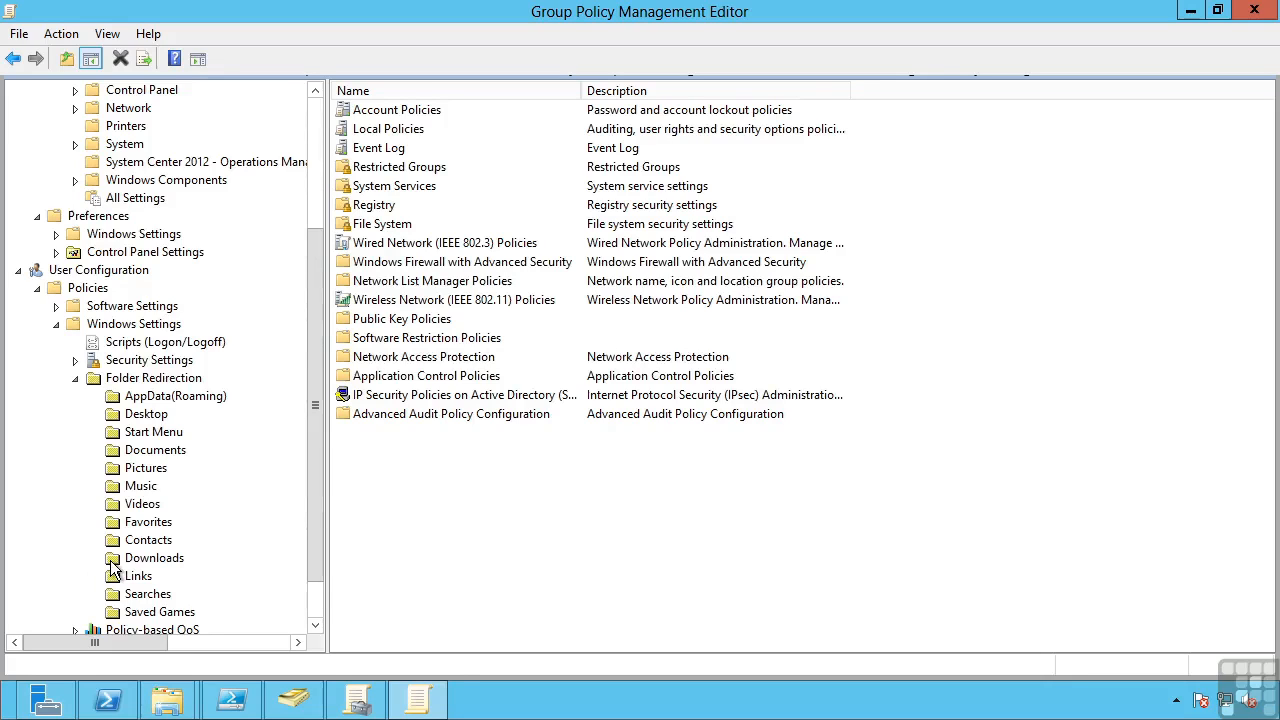
drag(314, 316, 313, 170)
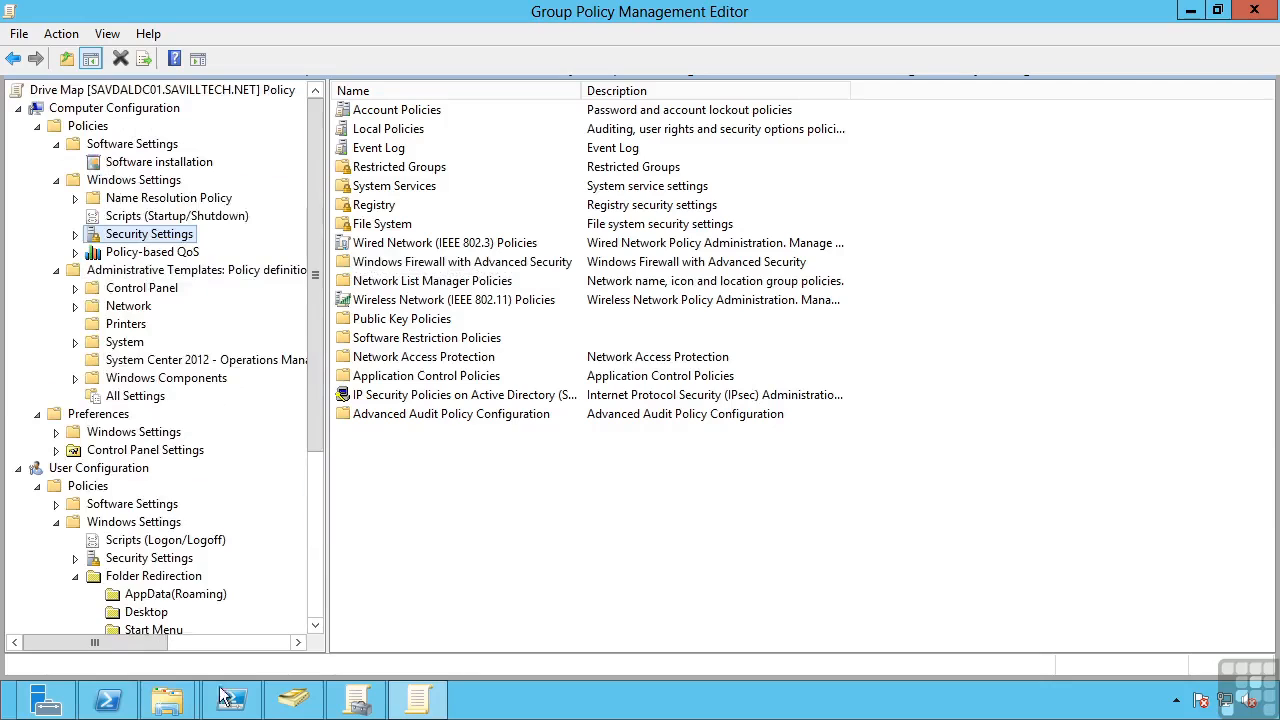
Switch to the File Explorer window for C:\Windows\PolicyDefinitions and look through its ADMX files and language folders
click(166, 700)
click(323, 542)
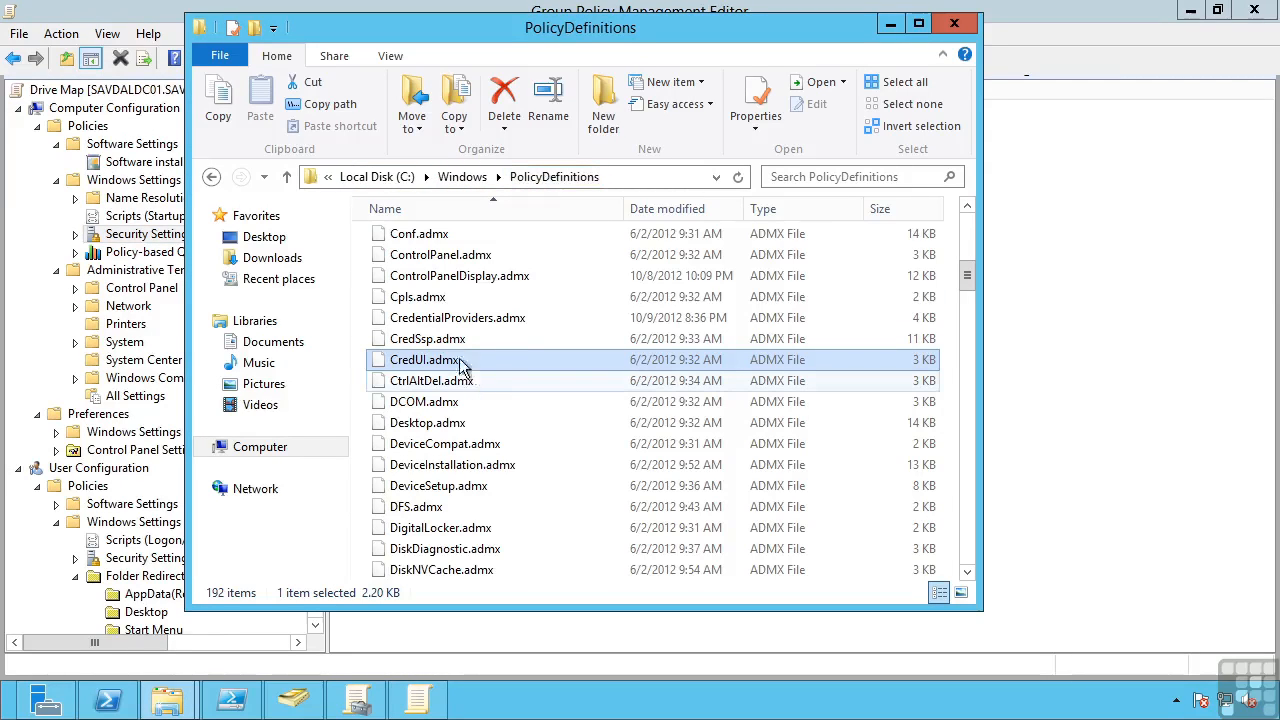
drag(968, 283, 890, 546)
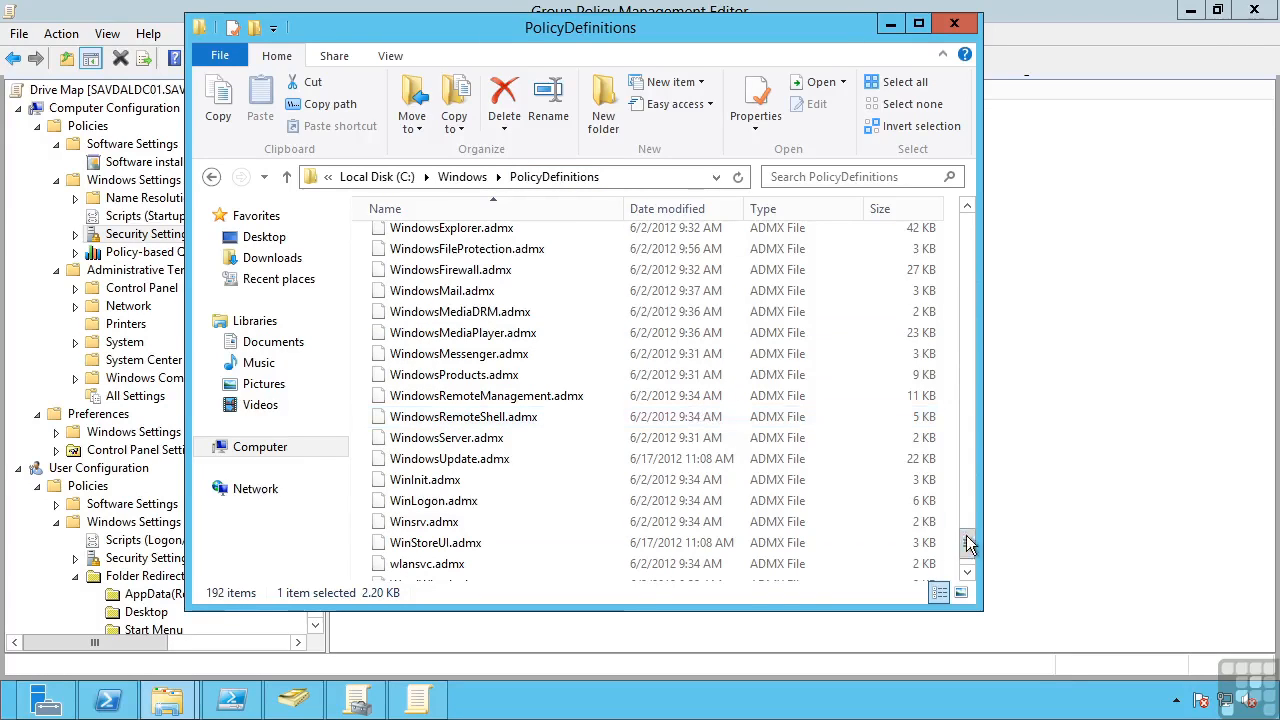
drag(968, 543, 967, 212)
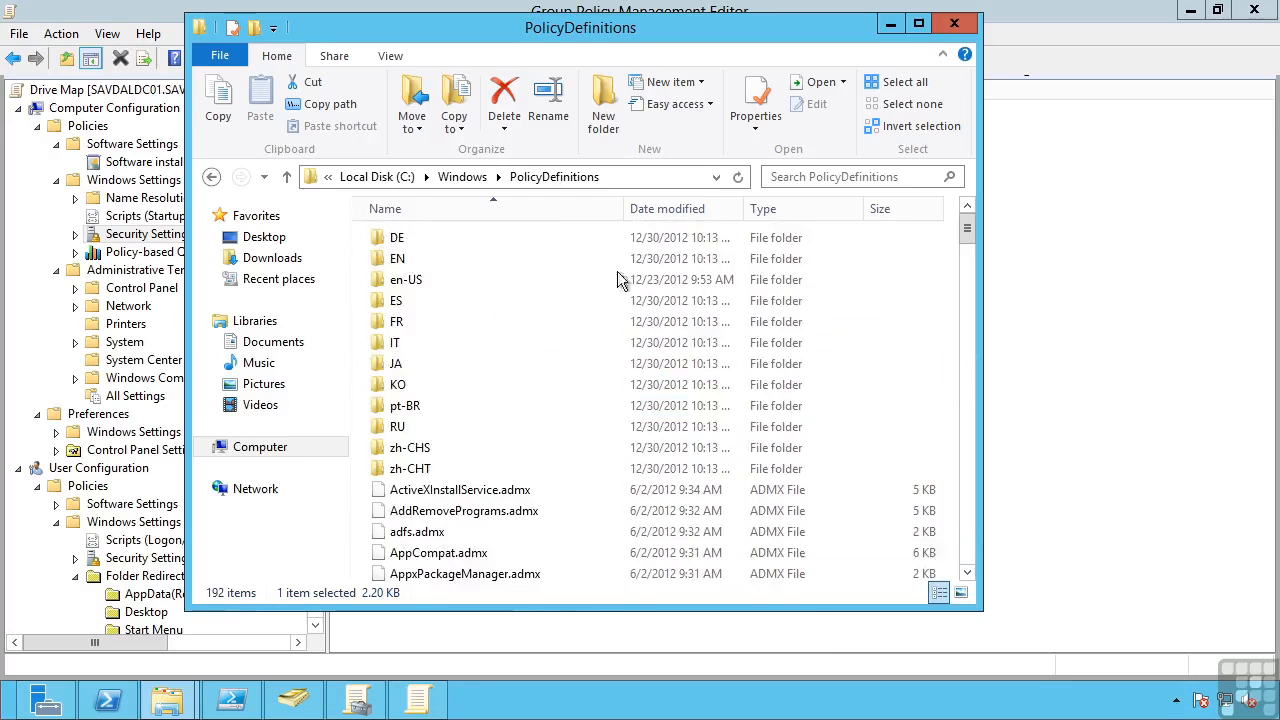
Examine the ADML files in the en-US folder and return to the ADMX files in PolicyDefinitions
double_click(410, 277)
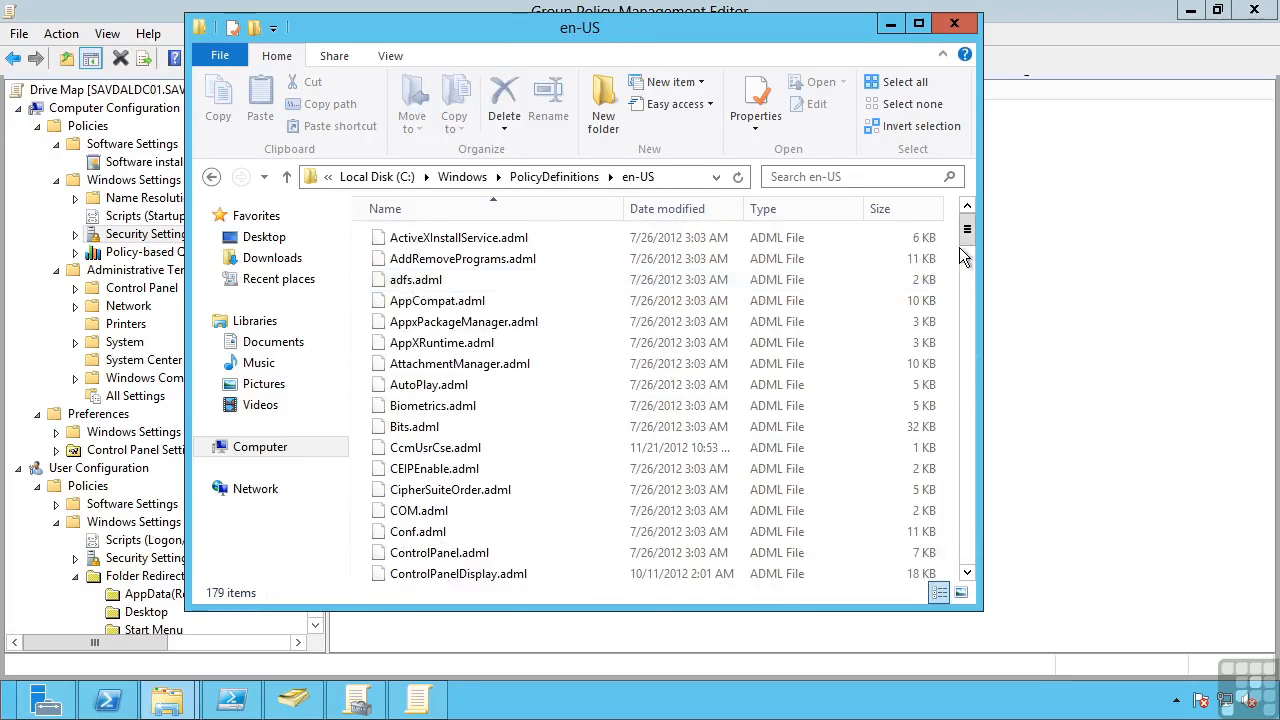
drag(967, 244, 970, 420)
click(556, 177)
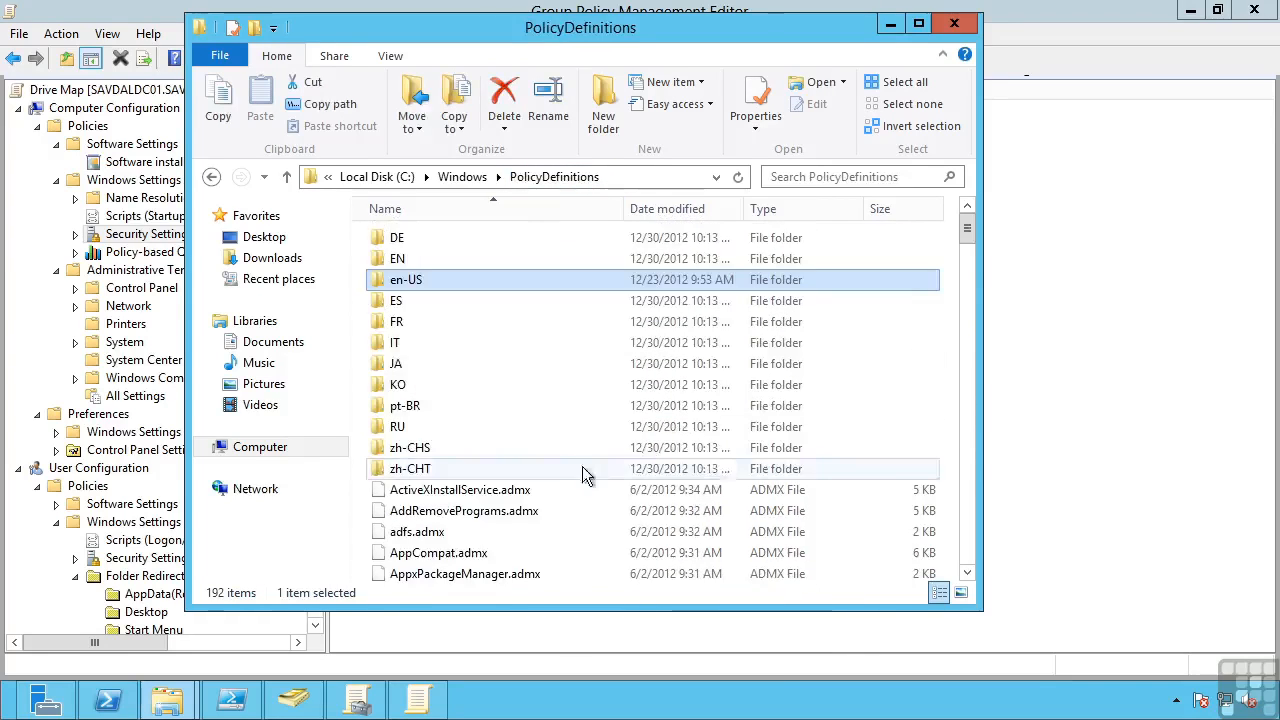
drag(967, 233, 969, 384)
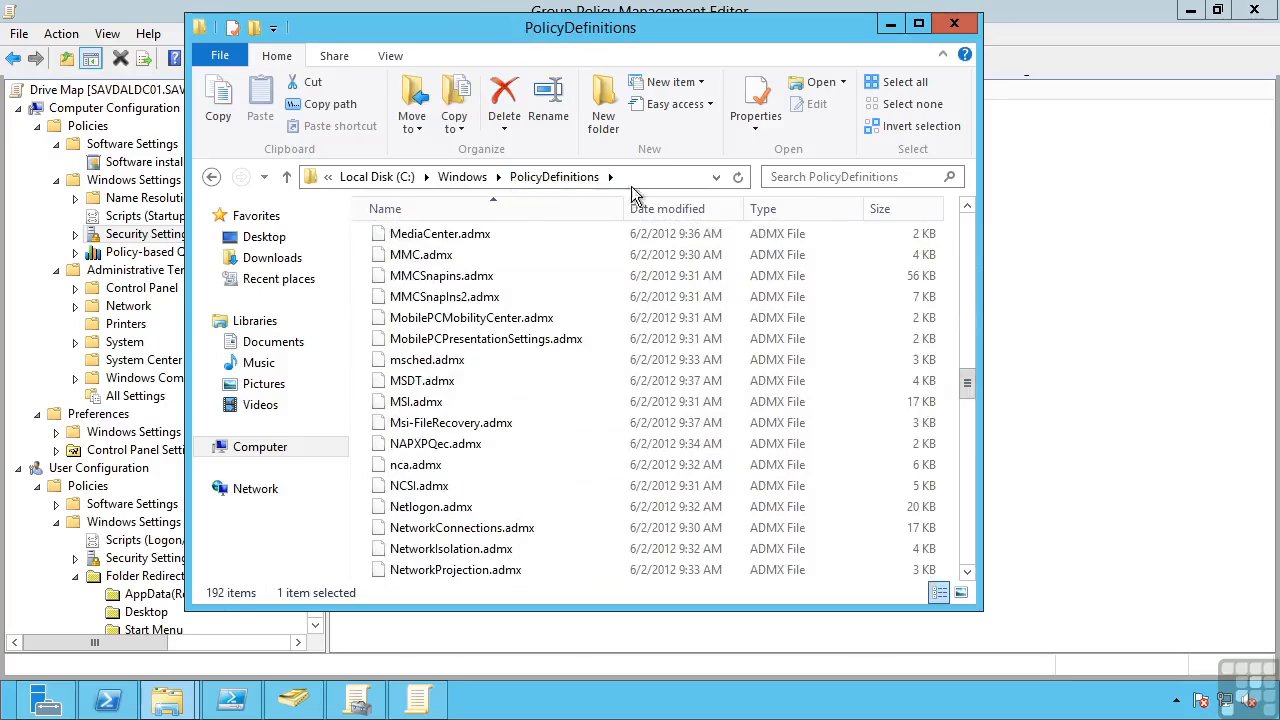
Switch to the File Explorer window for SYSVOL\domain\Policies\PolicyDefinitions and look through the central store's ADMX files
mouse_move(530, 277)
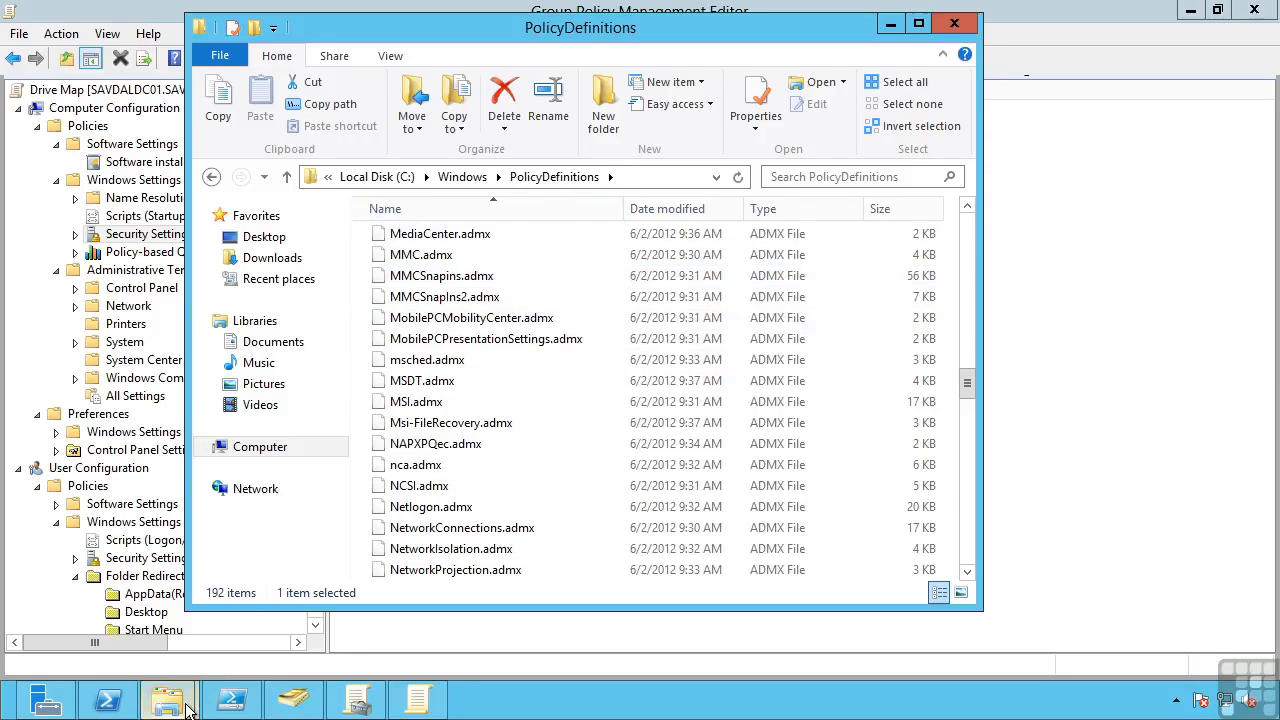
mouse_move(188, 708)
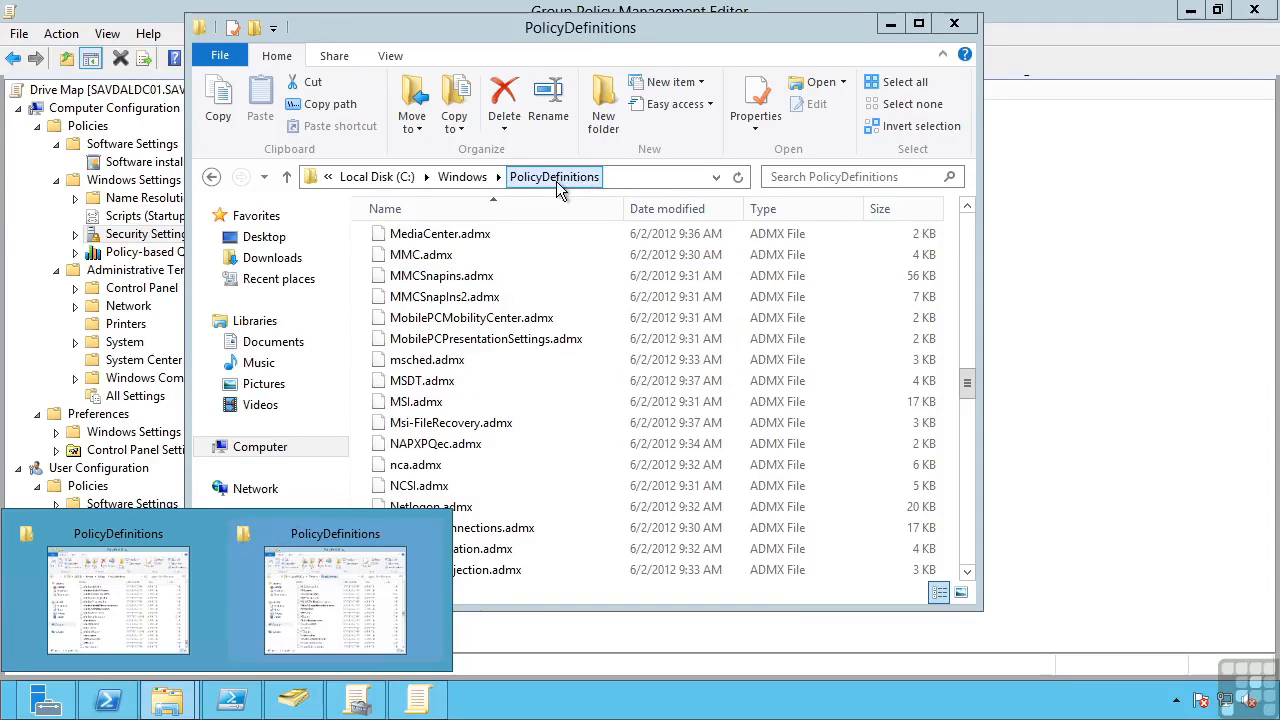
click(108, 535)
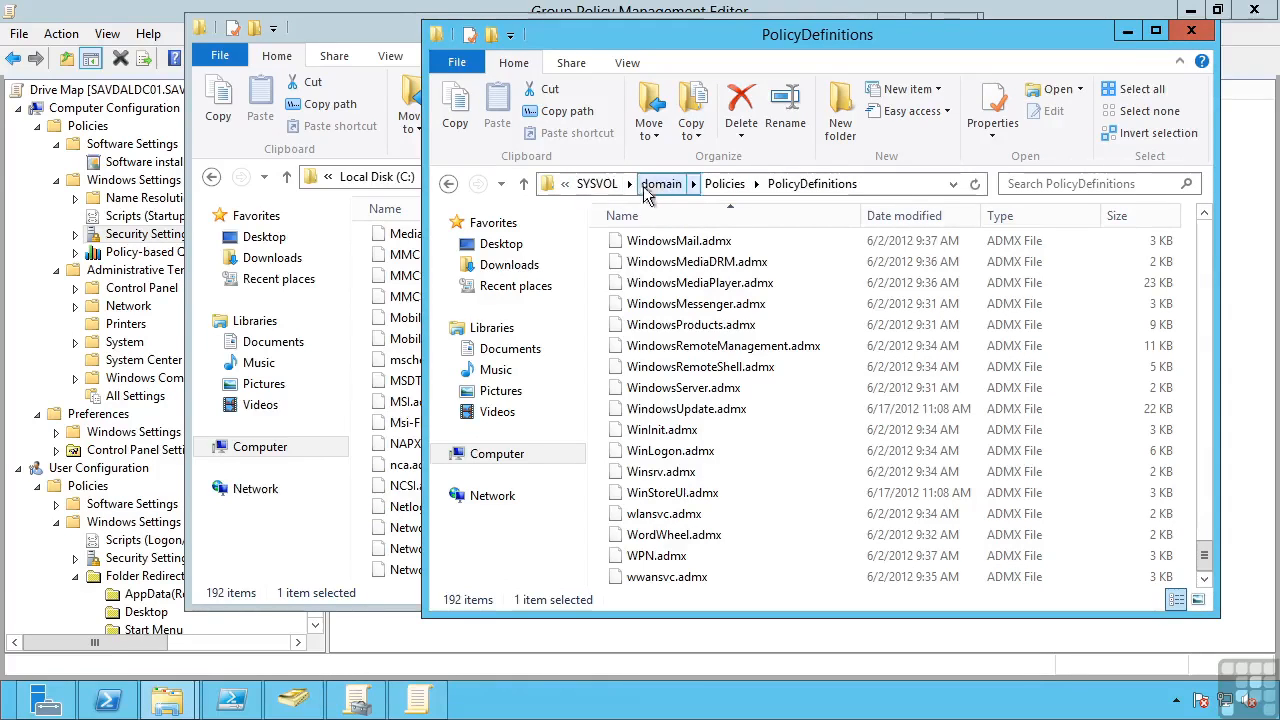
drag(1205, 566, 1207, 257)
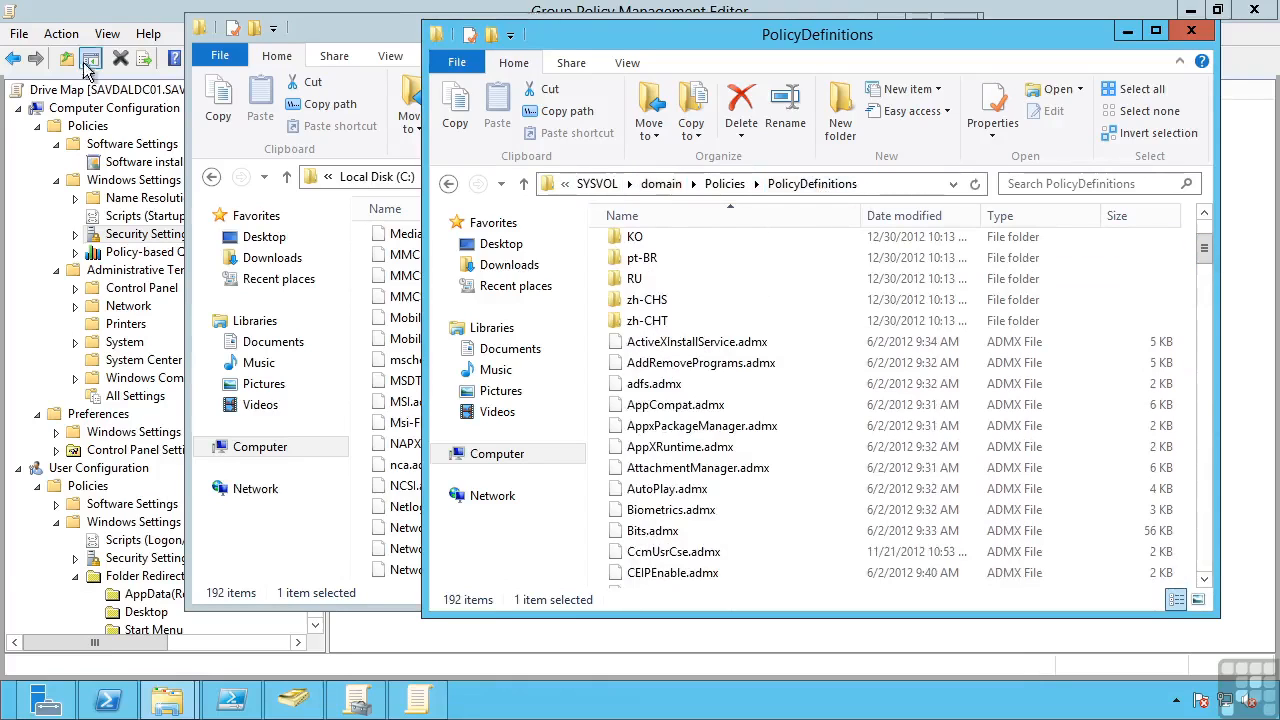
Switch to the Group Policy Management Editor and browse Control Panel and Windows Components under the computer Administrative Templates
click(100, 20)
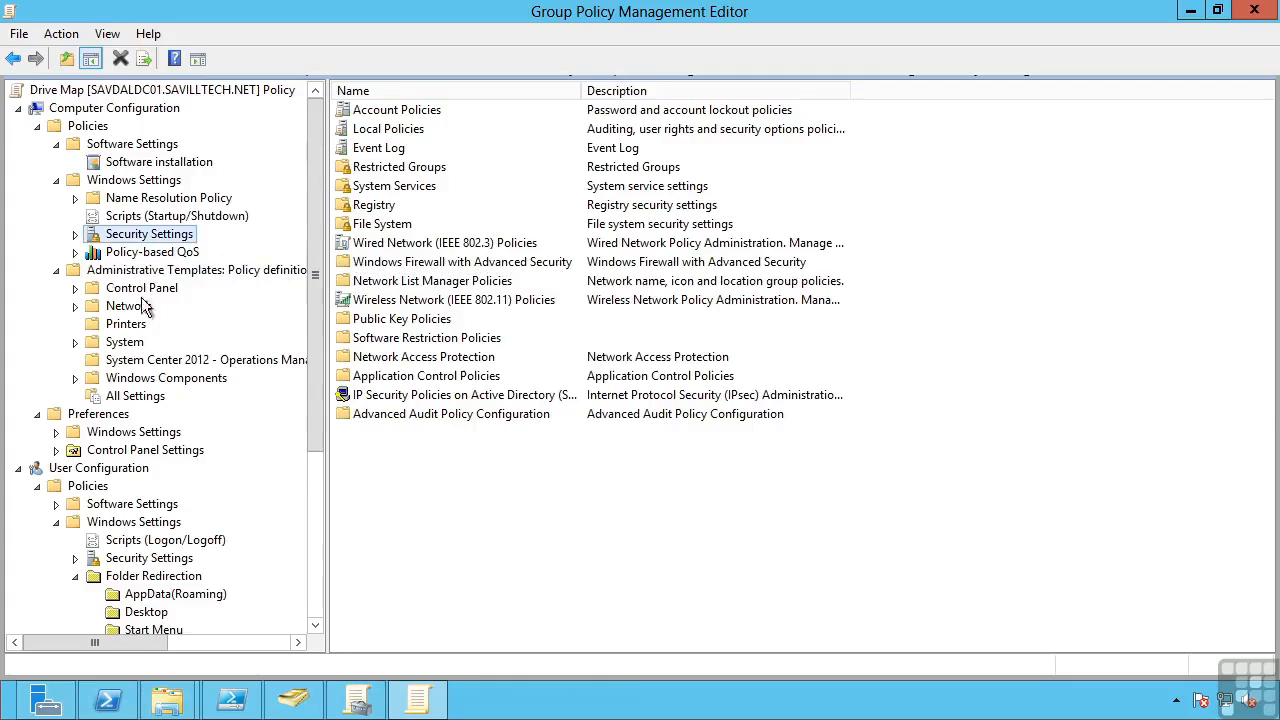
click(75, 289)
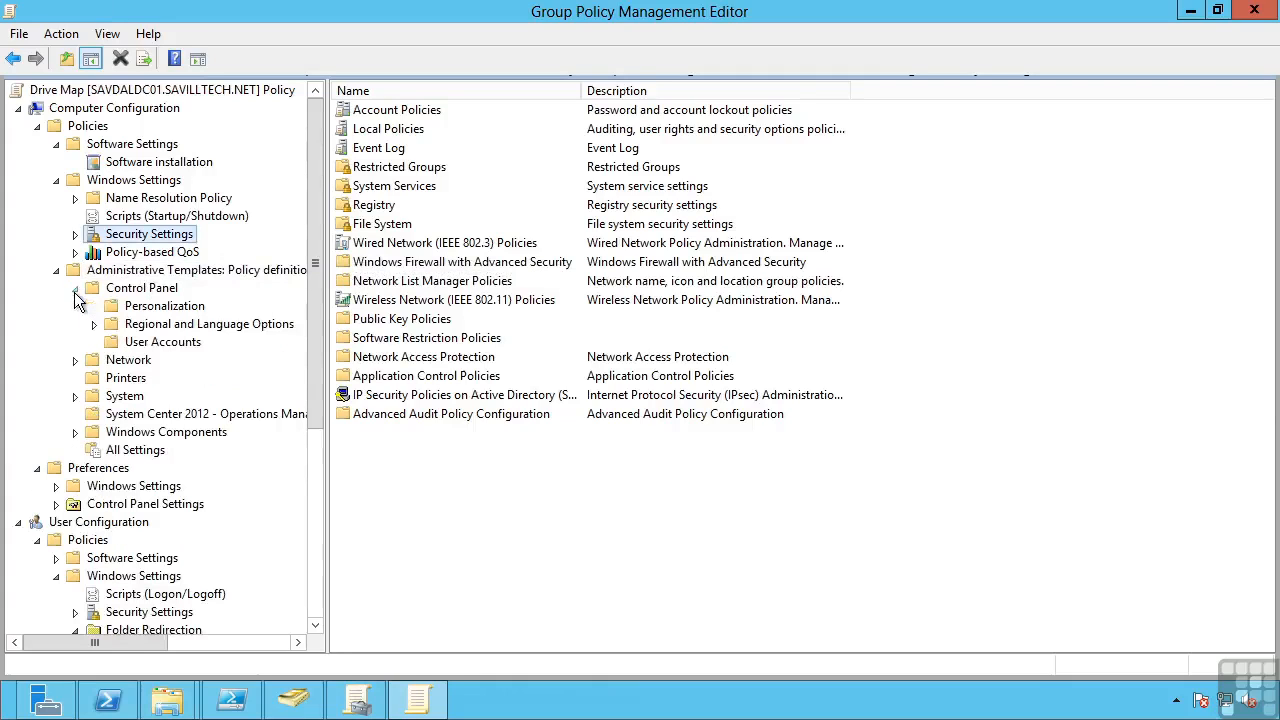
click(75, 432)
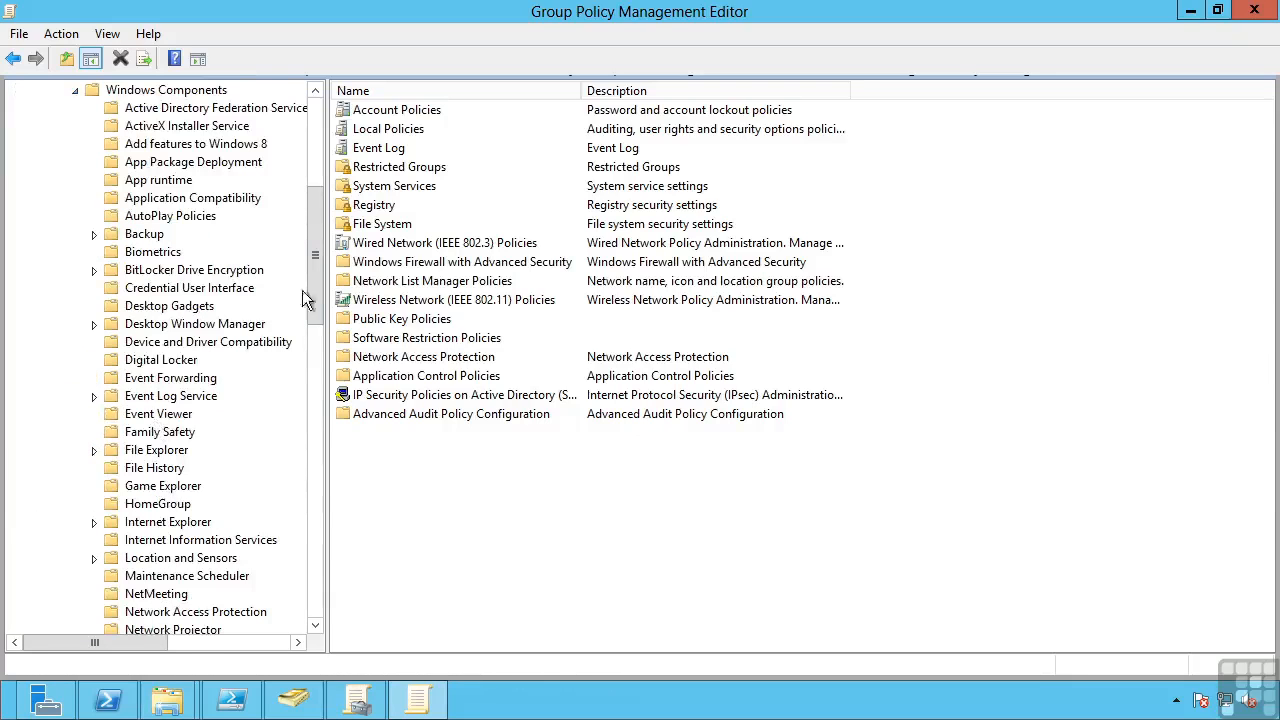
drag(317, 254, 313, 434)
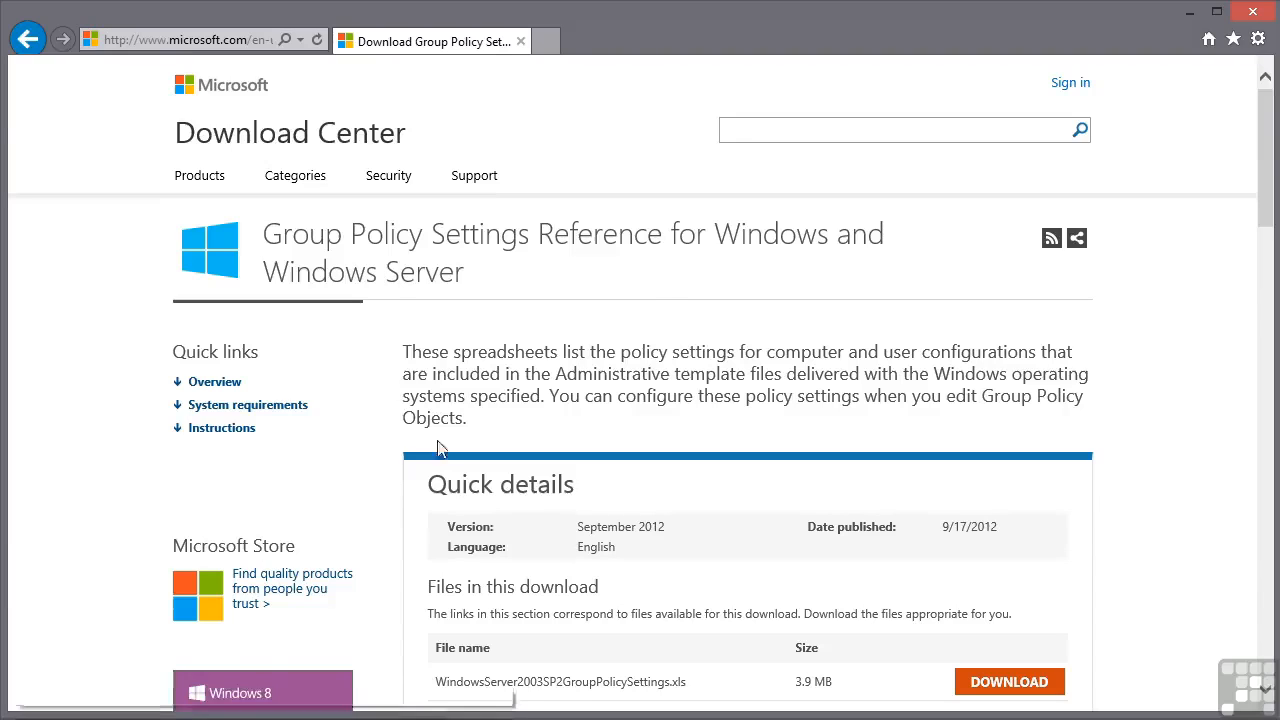
Review the Group Policy Settings Reference download page and the Administrative Template worksheet of WindowsServer2012andWindows8GroupPolicySettings.xlsx in Excel
mouse_move(1267, 132)
mouse_down()
mouse_move(1268, 167)
mouse_move(1266, 112)
mouse_up()
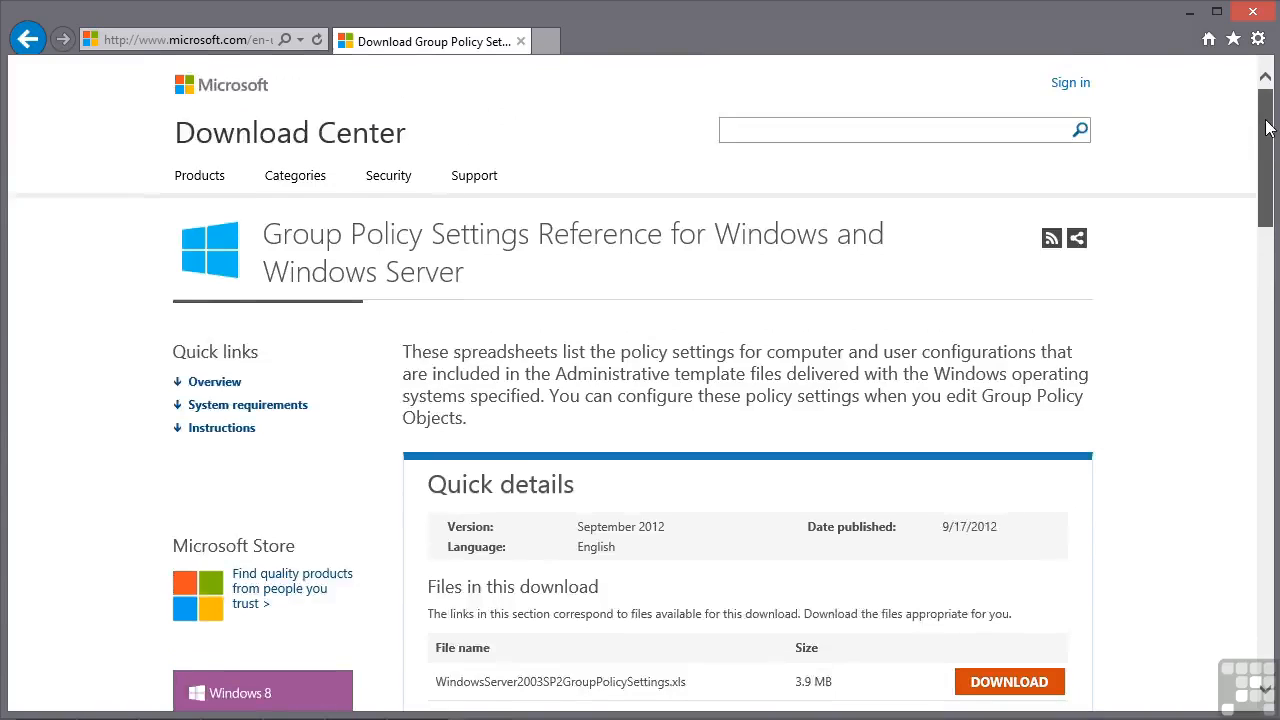
scroll(828, 428, down, 3)
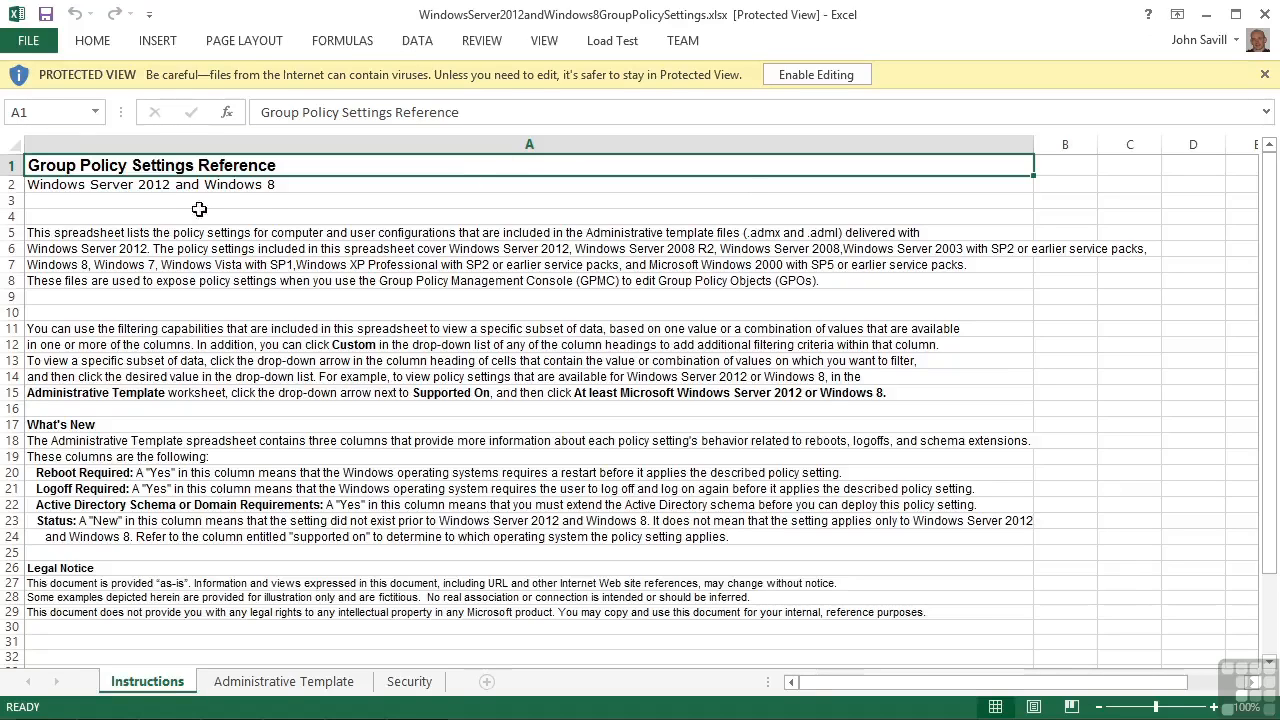
click(284, 684)
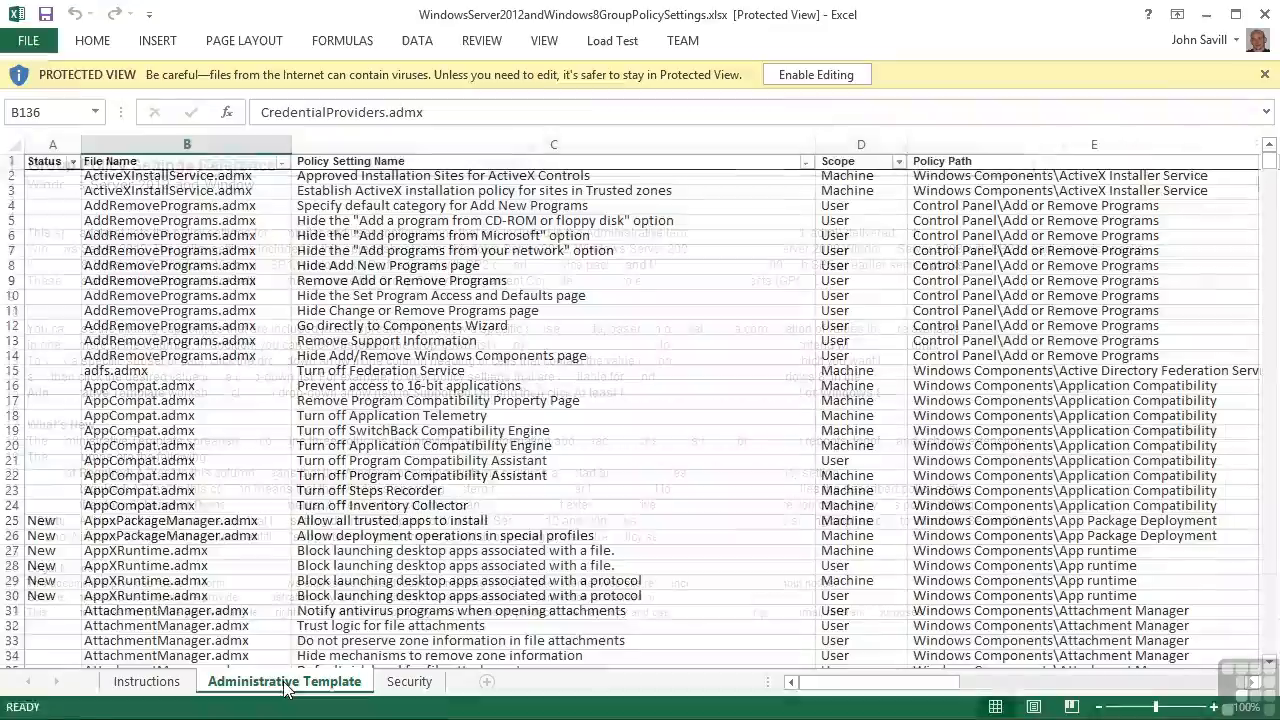
mouse_move(1268, 162)
mouse_down()
mouse_move(1274, 684)
mouse_move(1269, 175)
mouse_up()
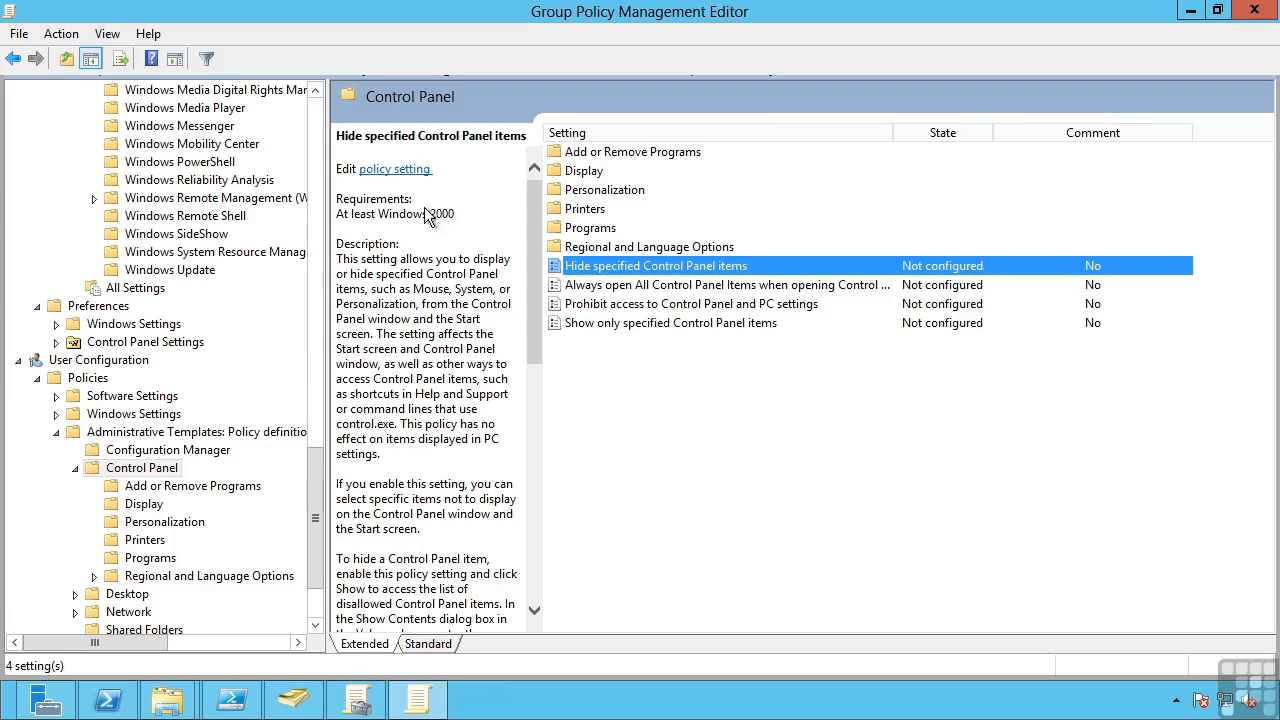
In the Group Policy Management Editor, read the description of the user policy Hide specified Control Panel items and open the setting
click(529, 276)
drag(532, 316, 528, 501)
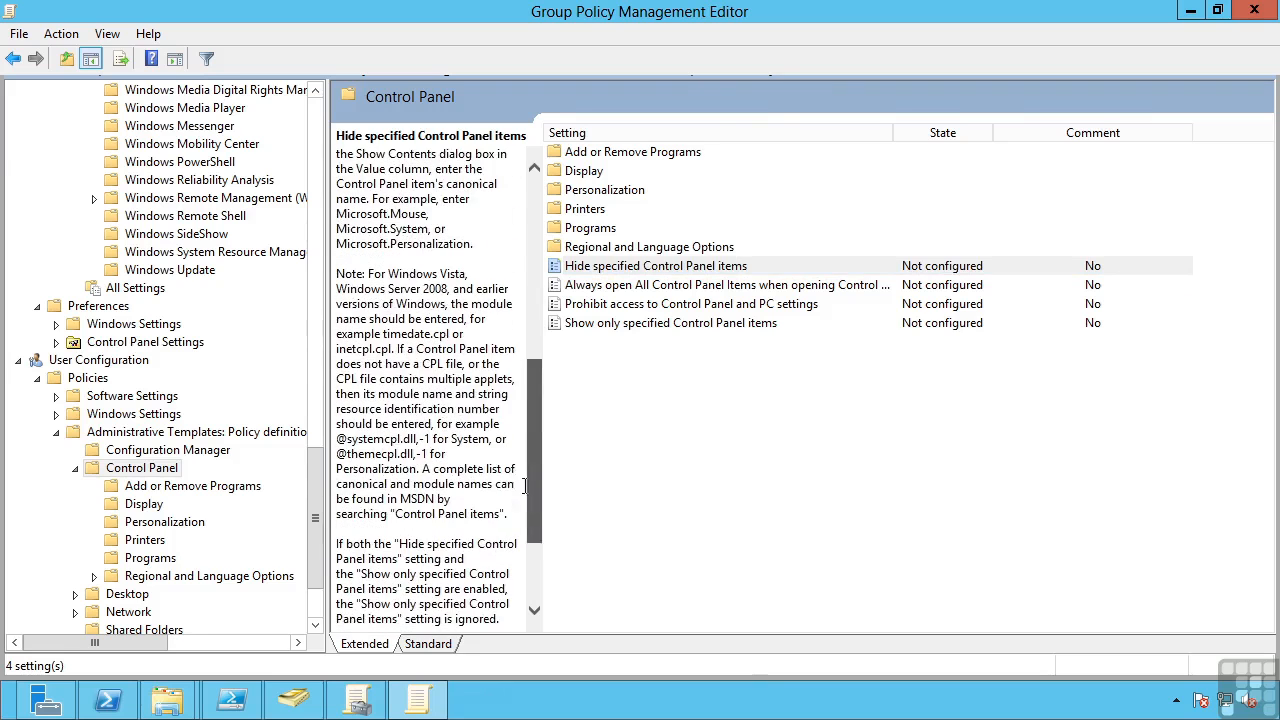
double_click(645, 268)
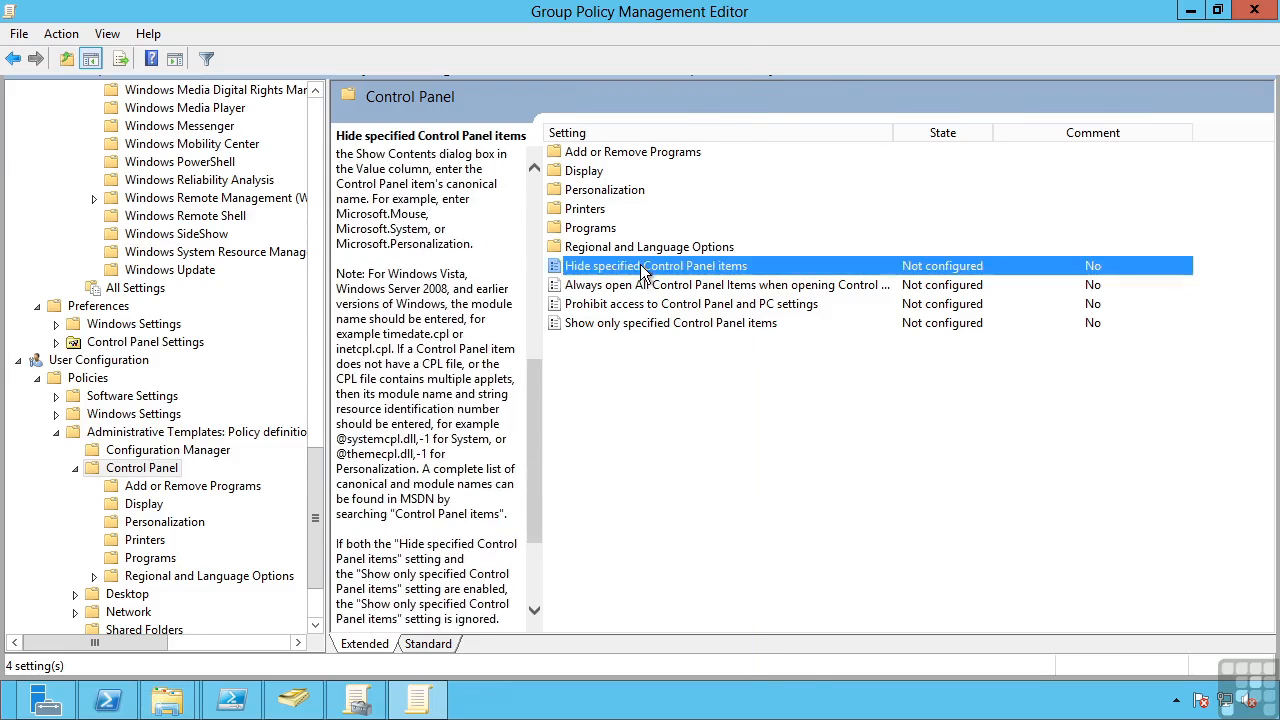
drag(552, 64, 556, 64)
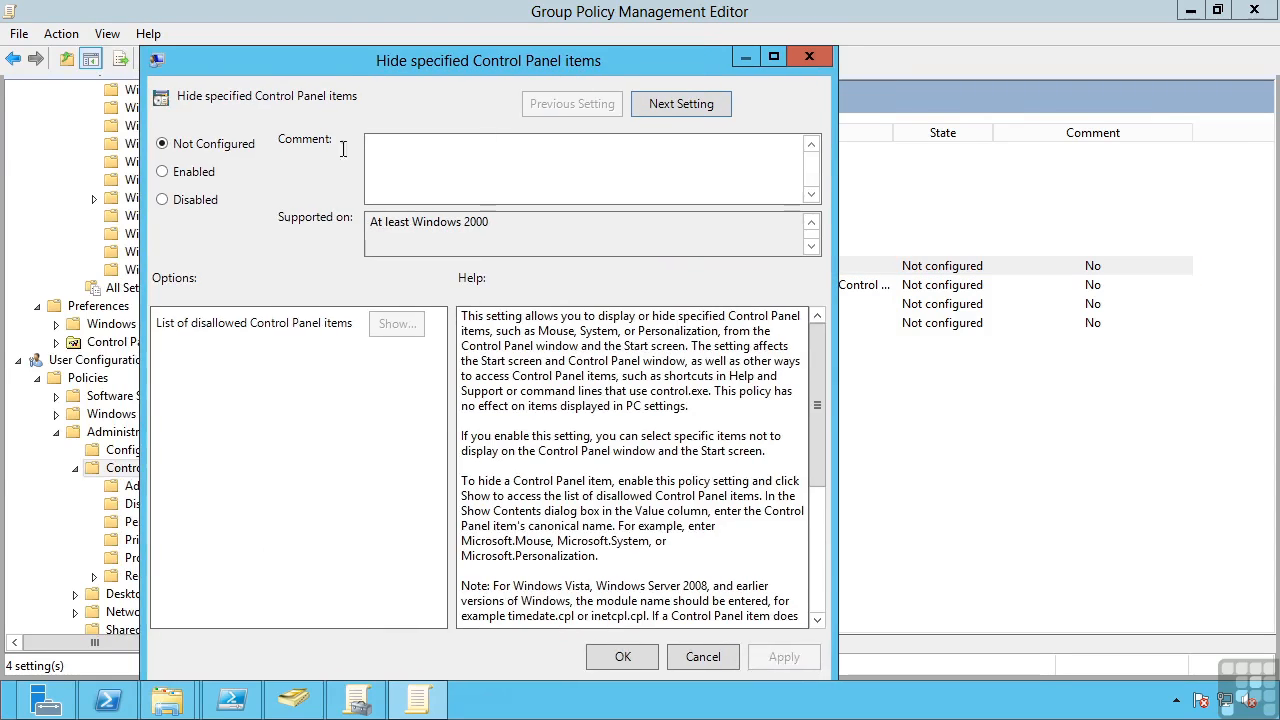
Try enabling Hide specified Control Panel items, view its list of disallowed items, then restore Not Configured and cancel
click(170, 172)
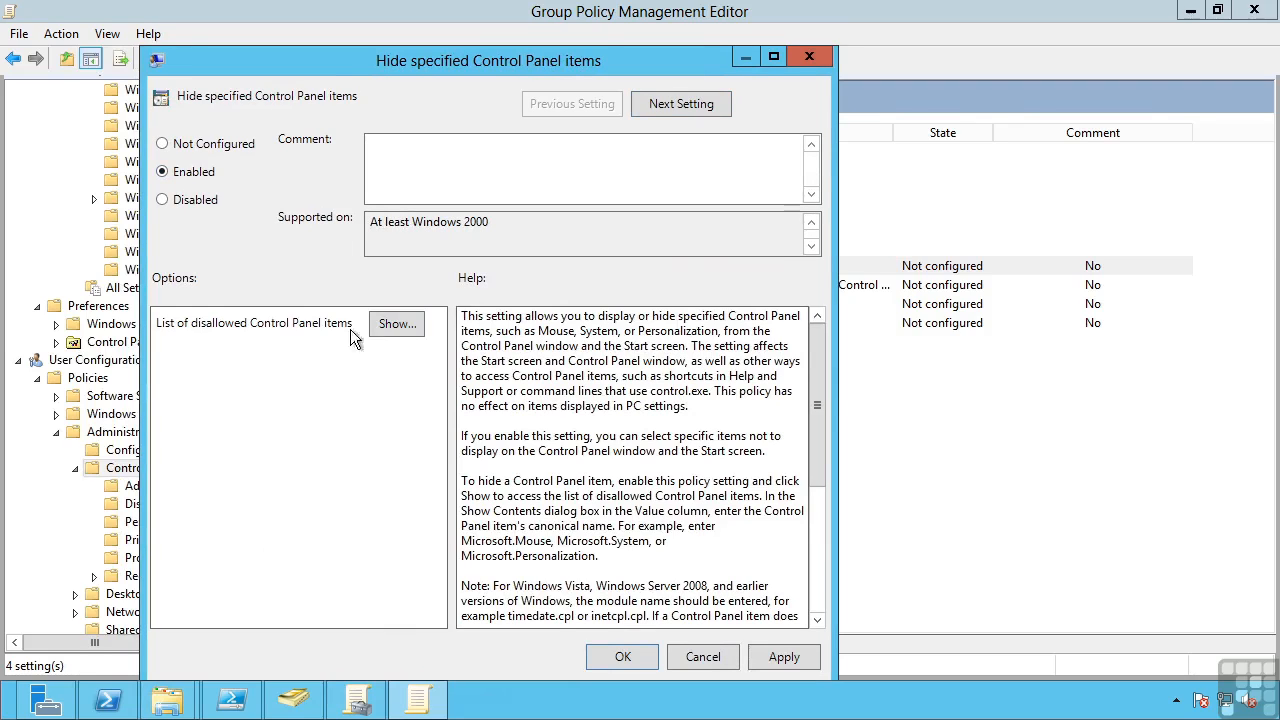
click(402, 322)
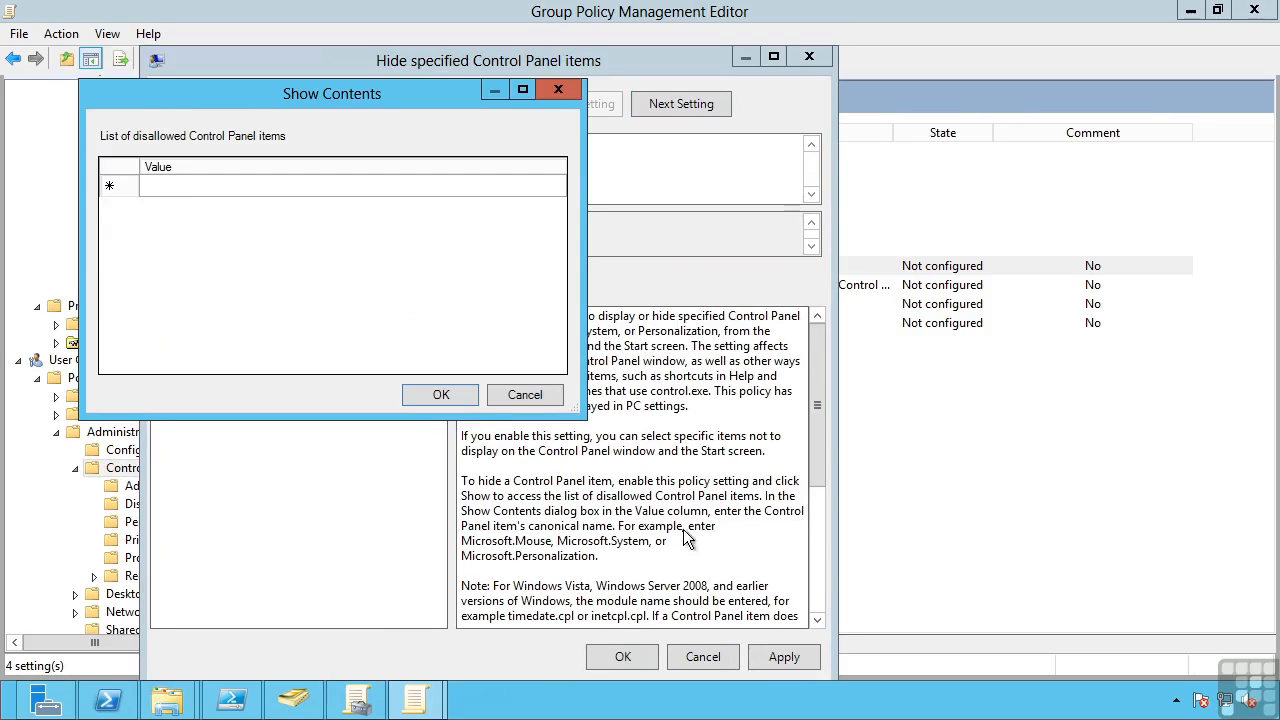
click(523, 395)
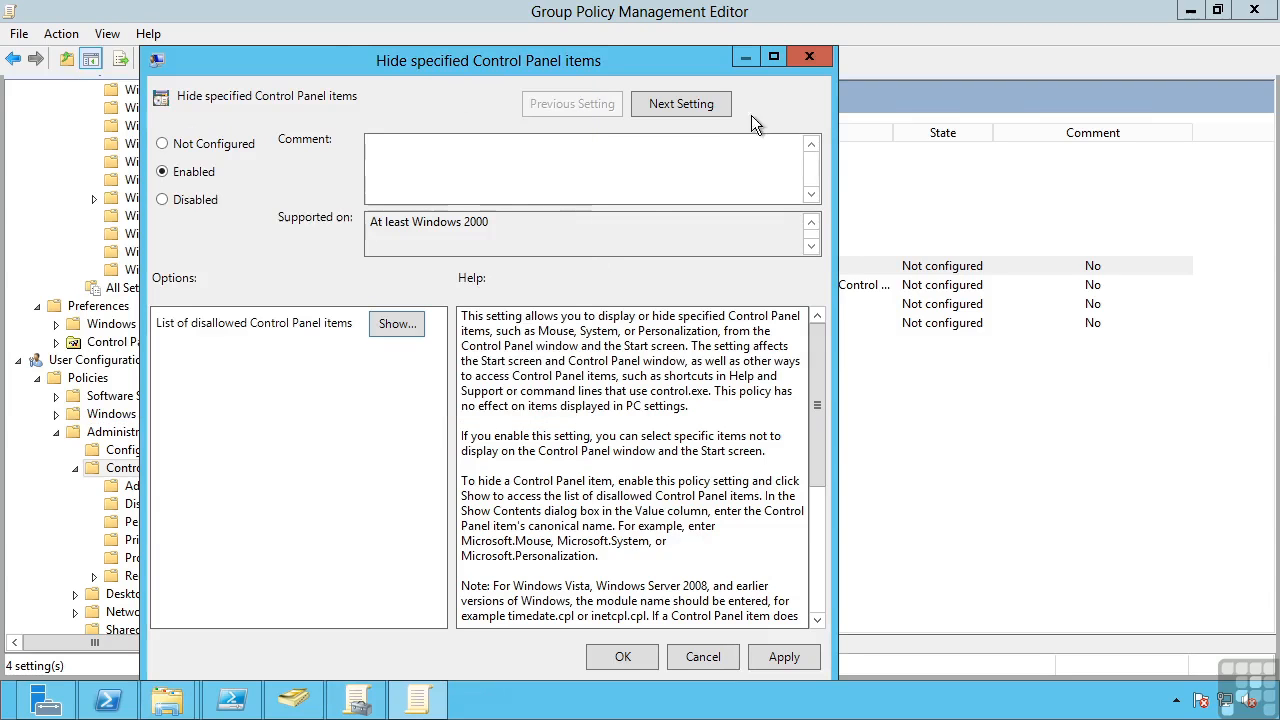
click(193, 146)
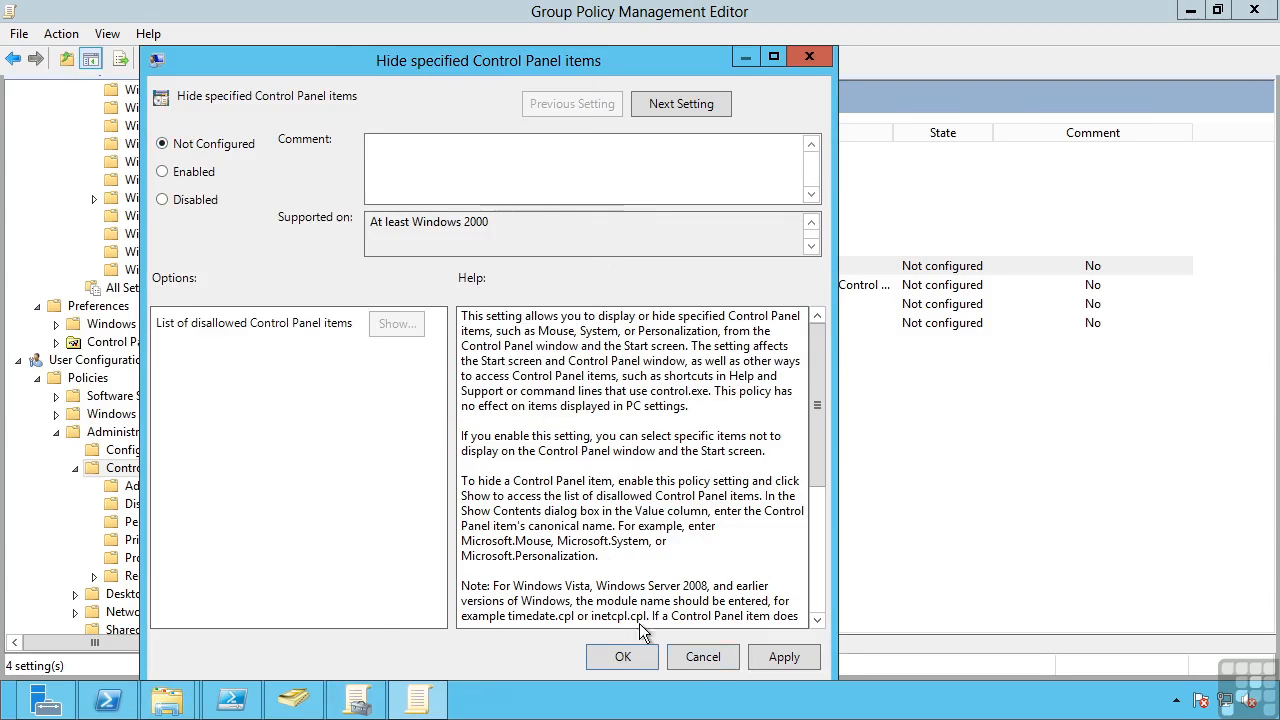
click(692, 657)
Open the Remove Computer icon on the desktop setting under the user Desktop templates, read its help, and close it as Not Configured
click(127, 576)
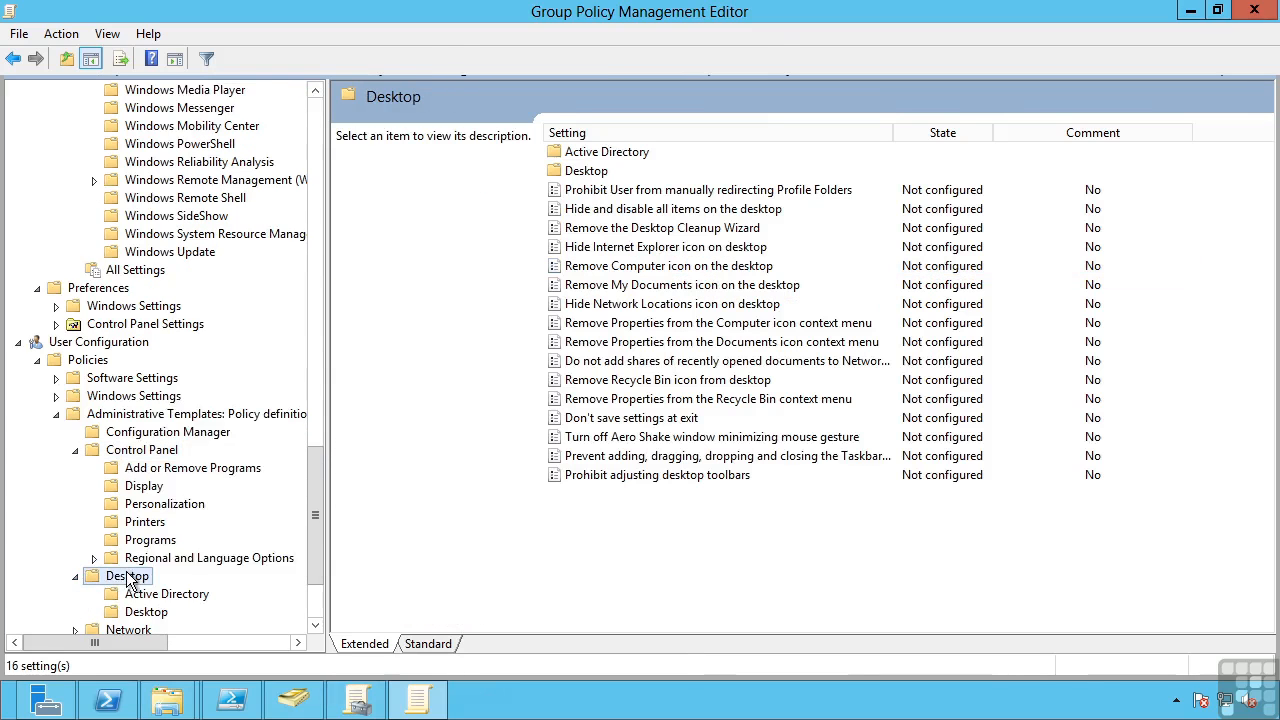
double_click(670, 266)
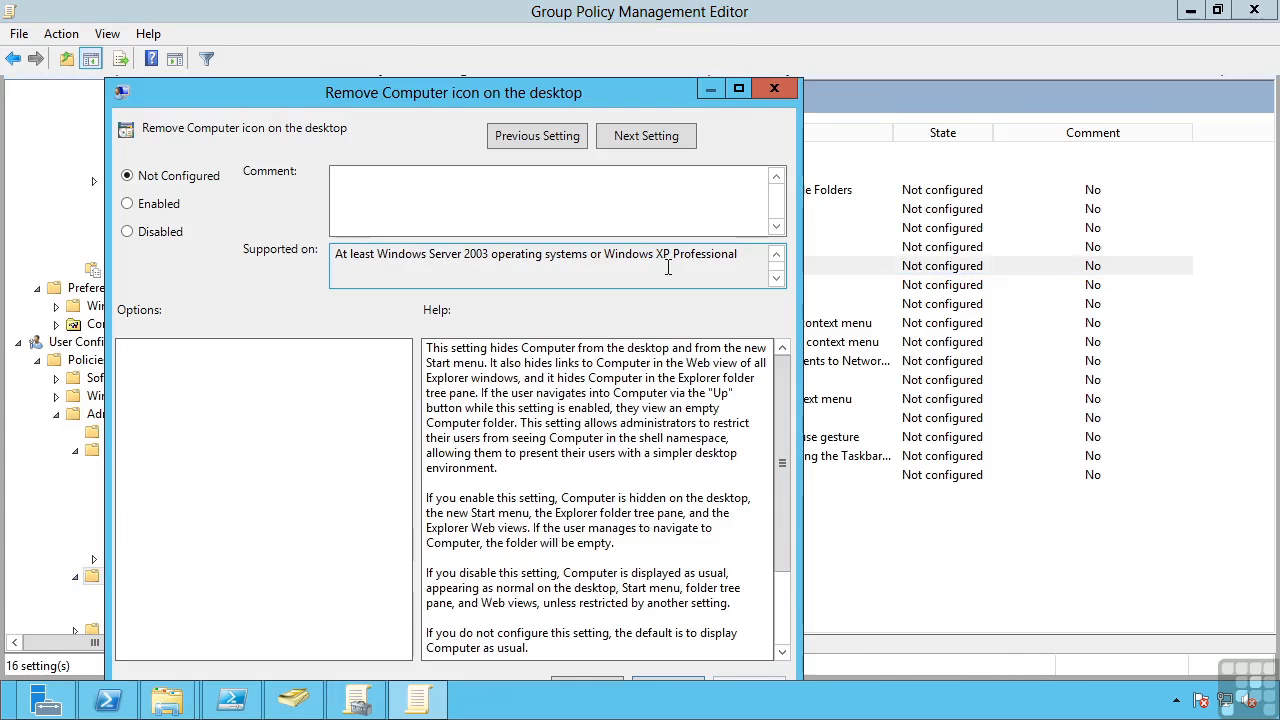
click(154, 205)
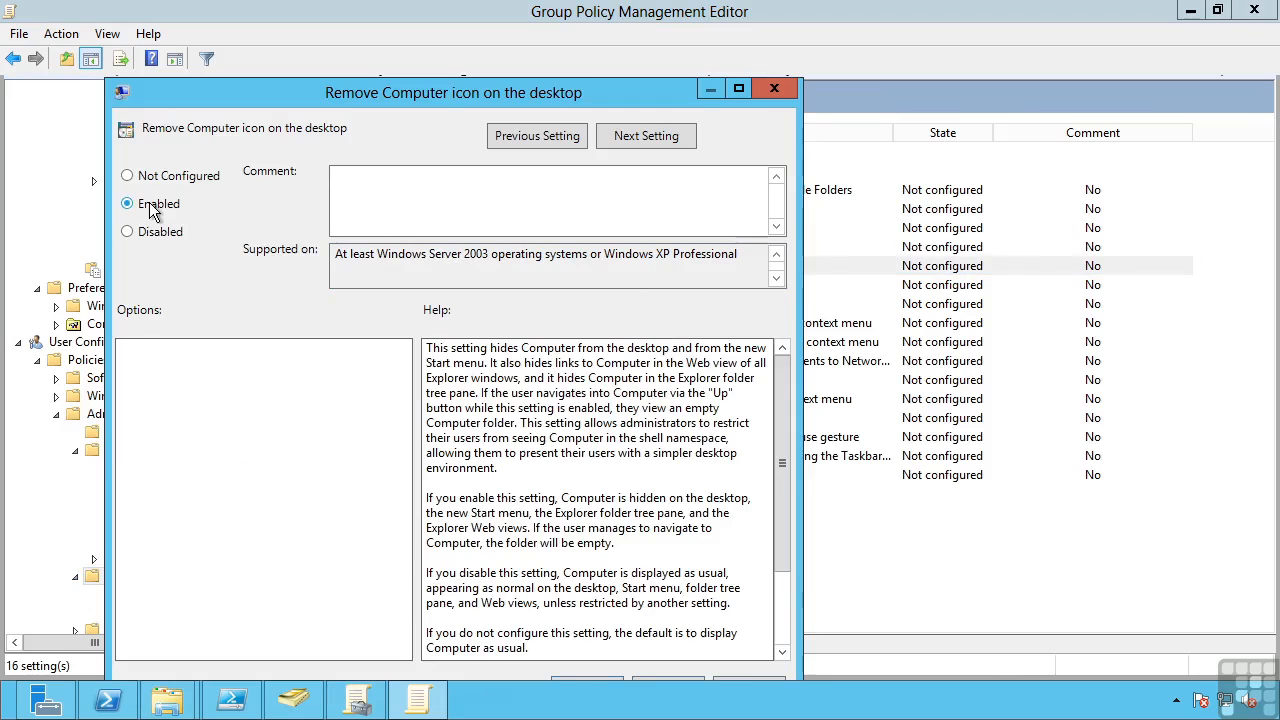
click(174, 176)
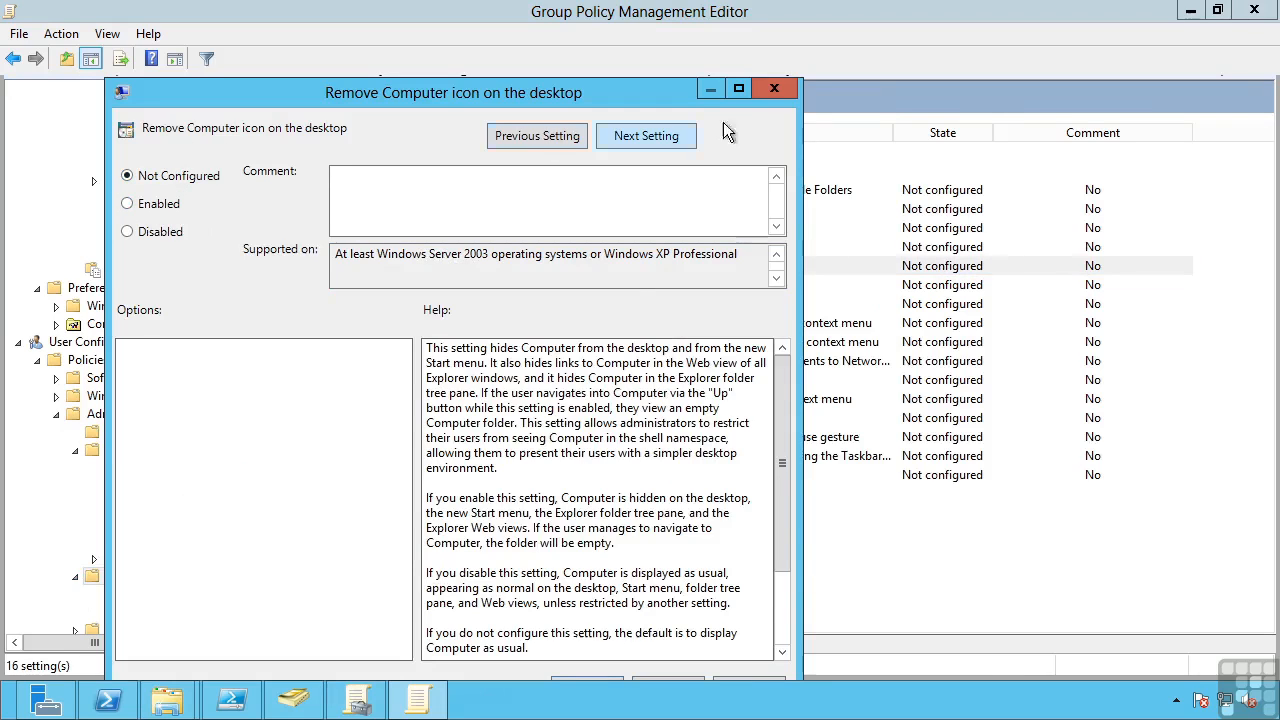
drag(778, 440, 781, 523)
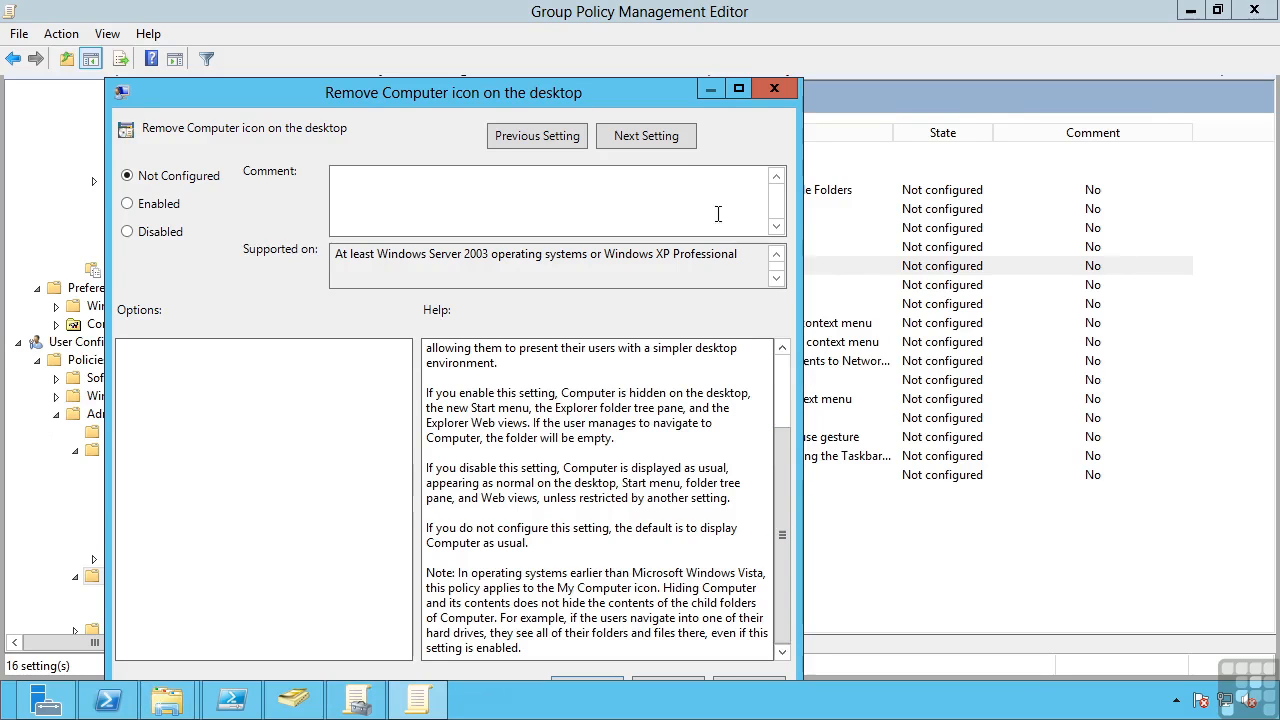
click(772, 90)
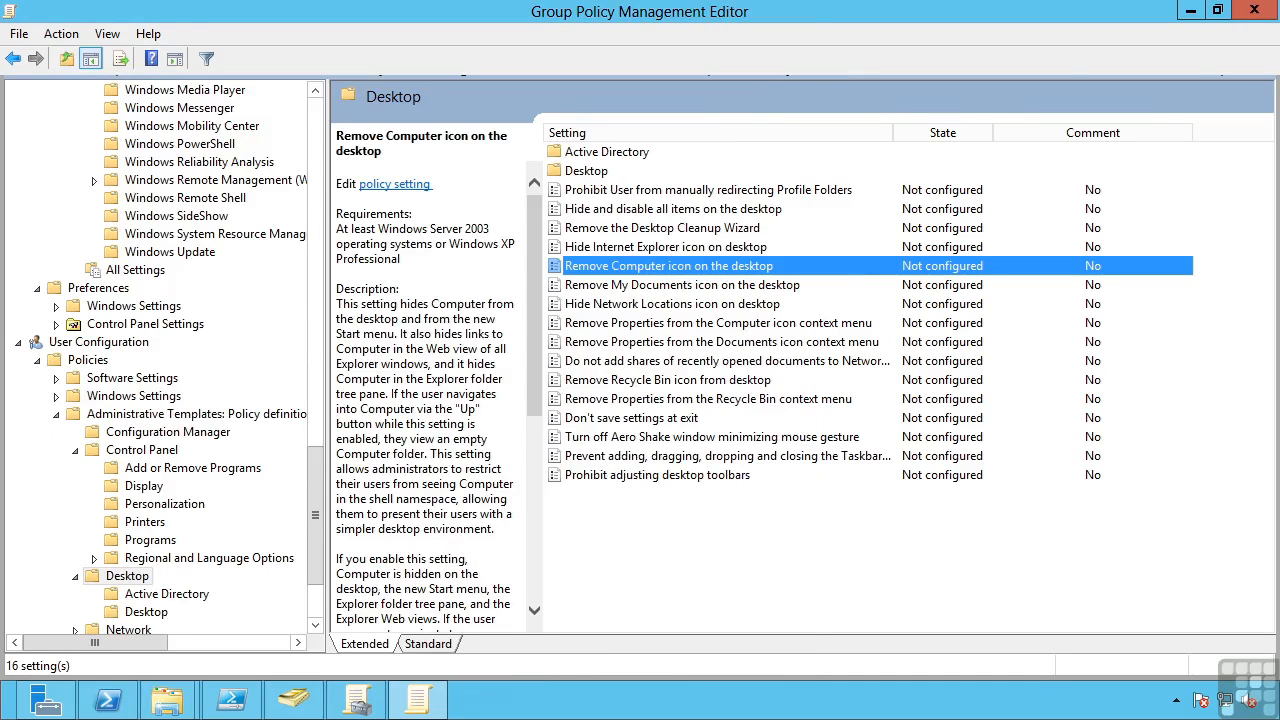
Close the Group Policy Management Editor and both PolicyDefinitions File Explorer windows
click(1253, 24)
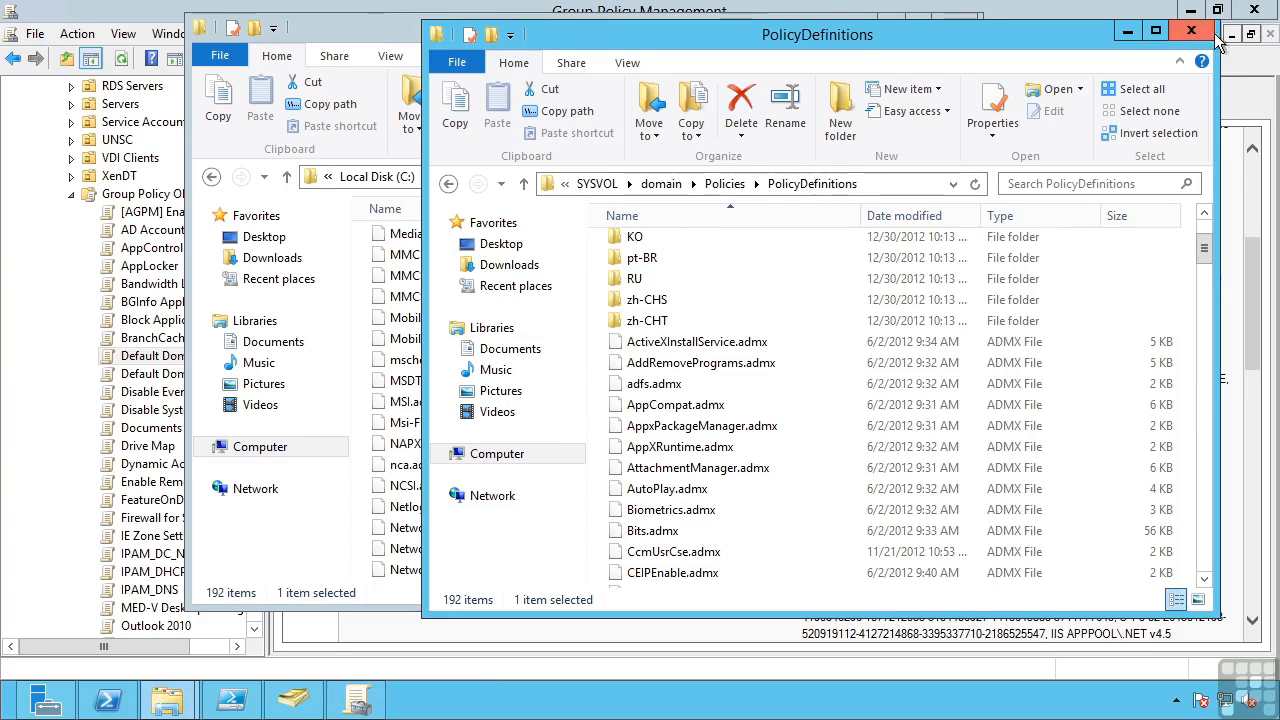
click(1191, 31)
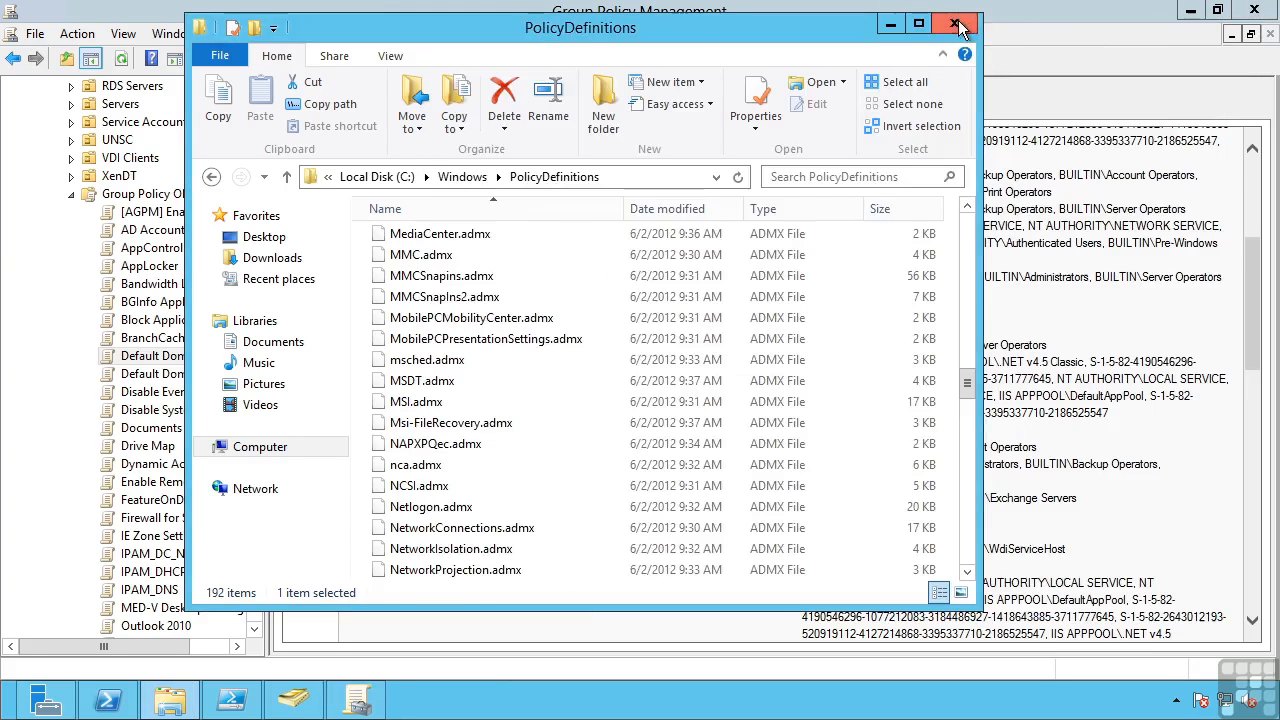
click(957, 24)
In Group Policy Management, view the logon script details in the settings report of the BGInfo Apply GPO
click(148, 302)
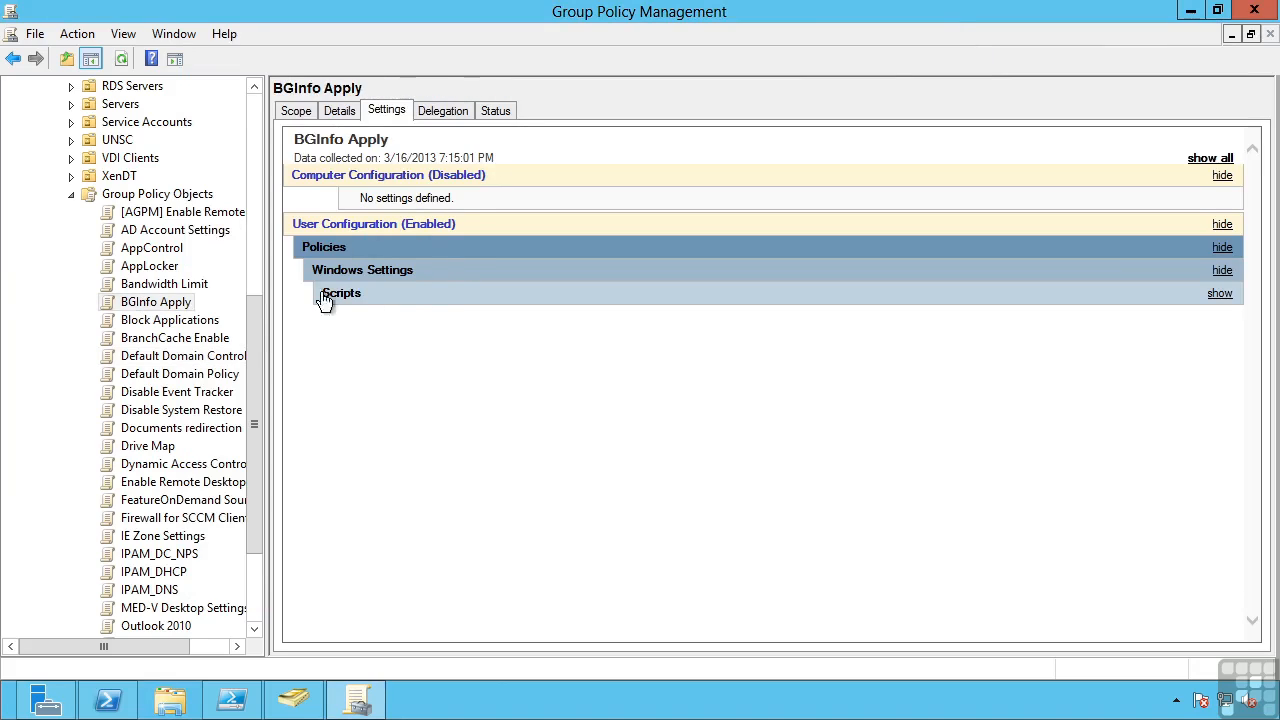
click(1228, 296)
click(1222, 318)
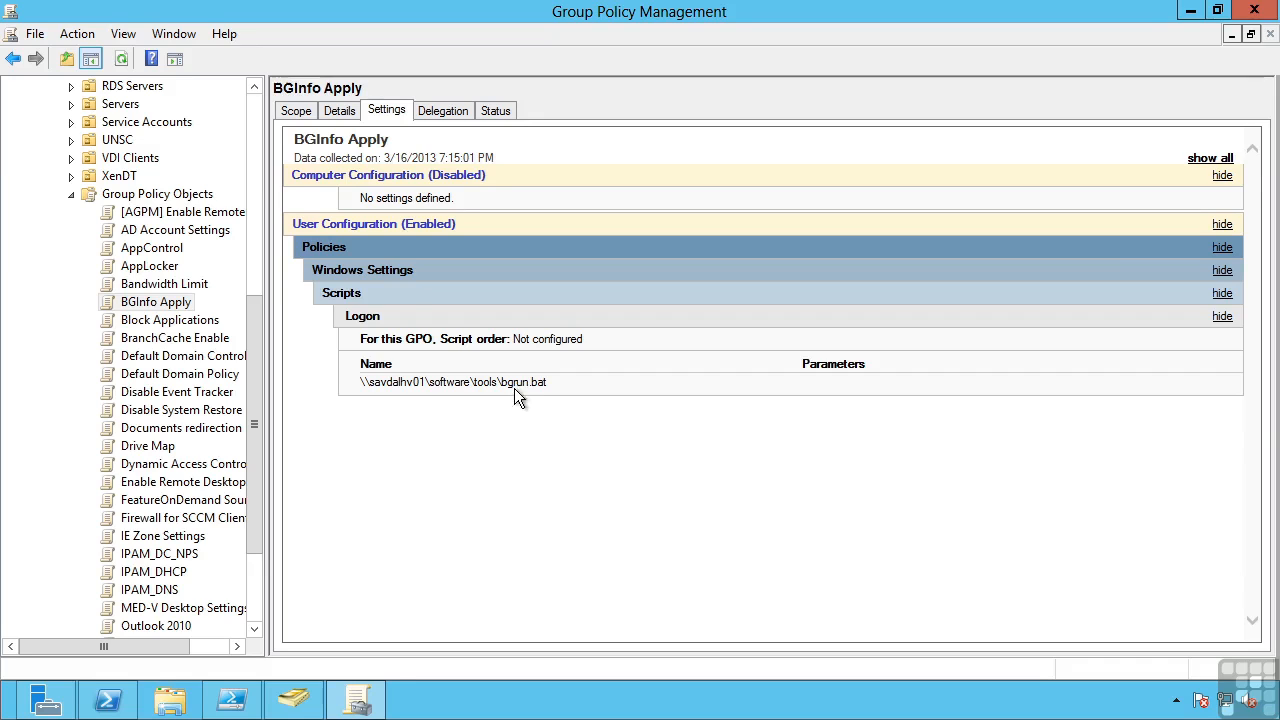
Expand Security Settings and Application Control Policies in the settings report of the Block Applications GPO
click(180, 320)
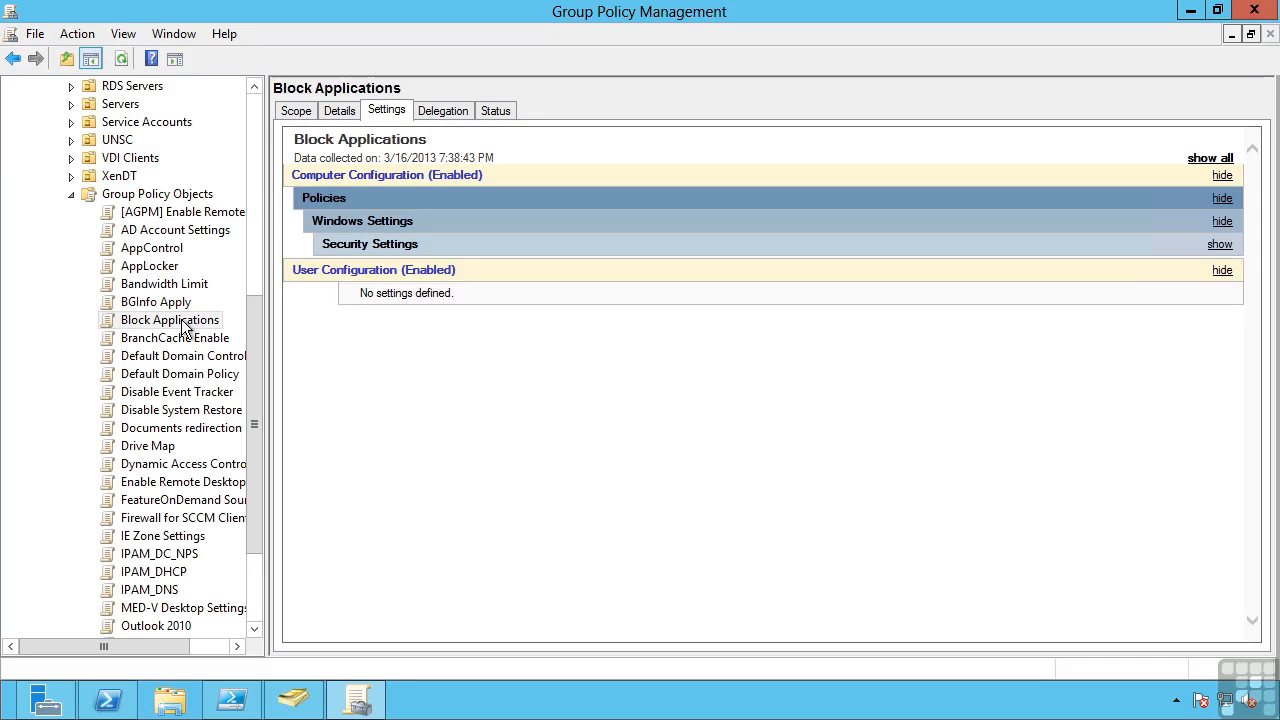
click(1223, 245)
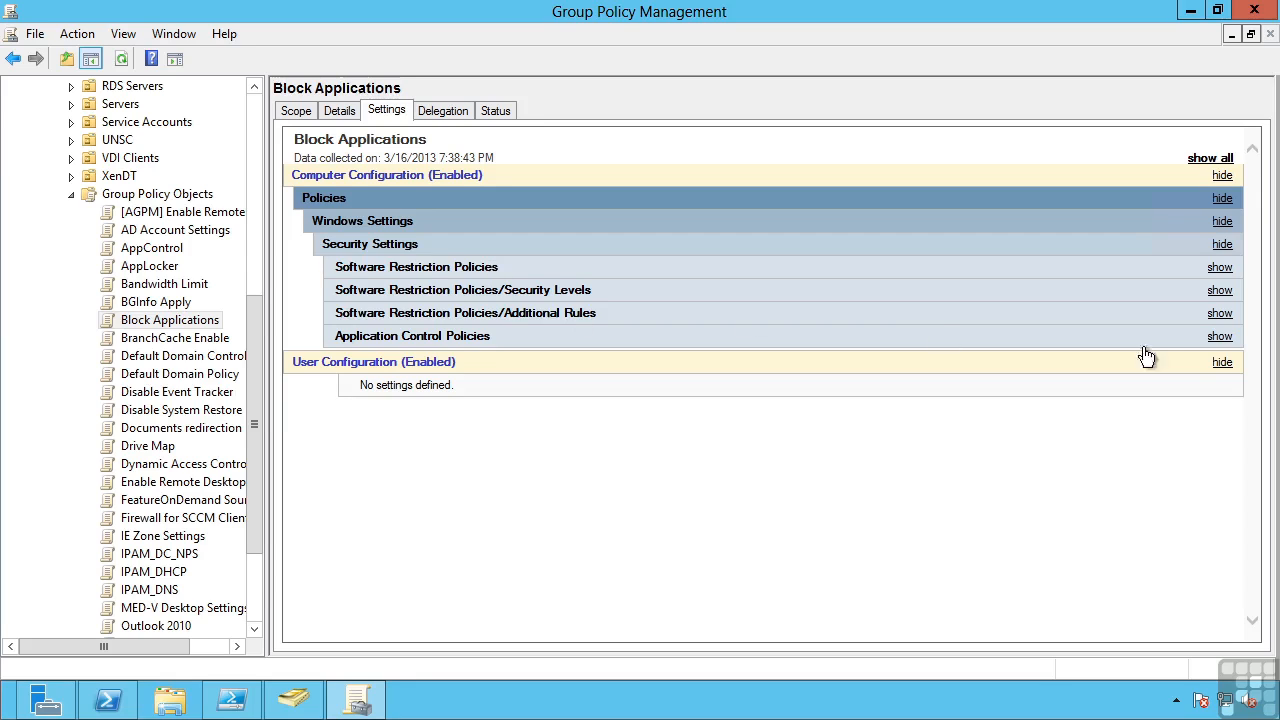
click(1220, 337)
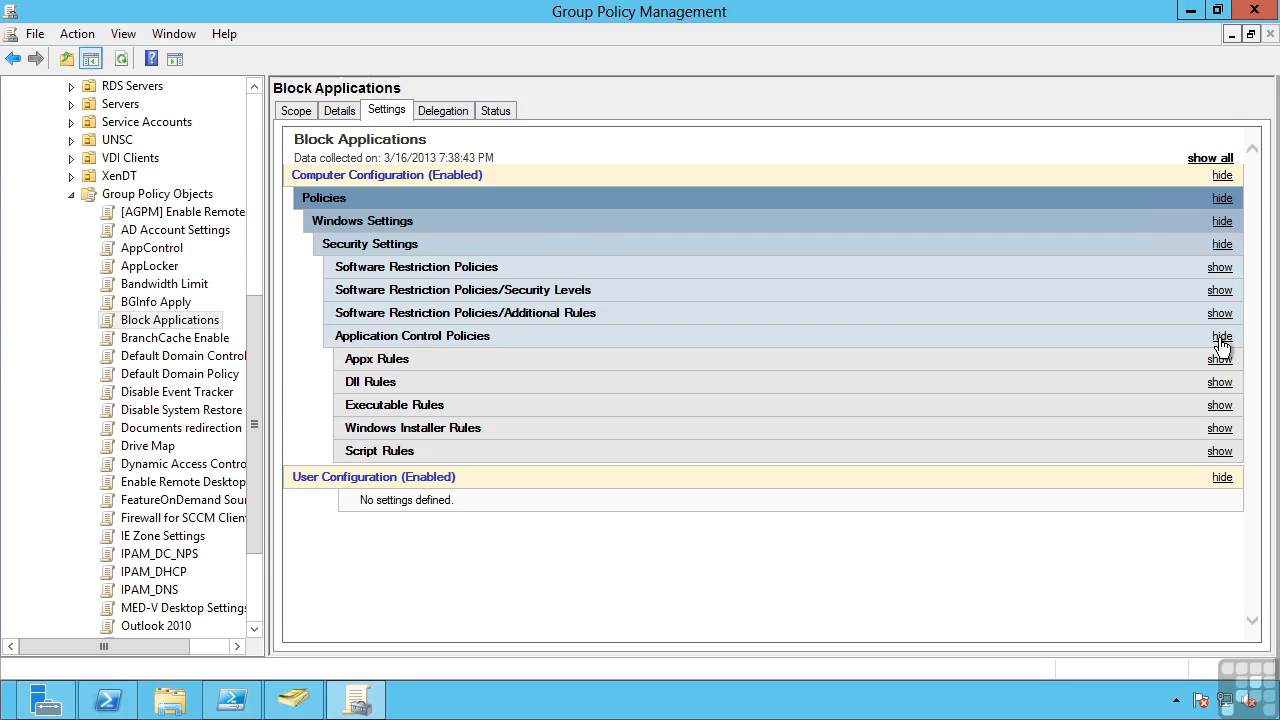
Open the Block Applications GPO for editing and inspect the notepad.exe path rule in the Software Restriction Policies' Additional Rules
right_click(162, 321)
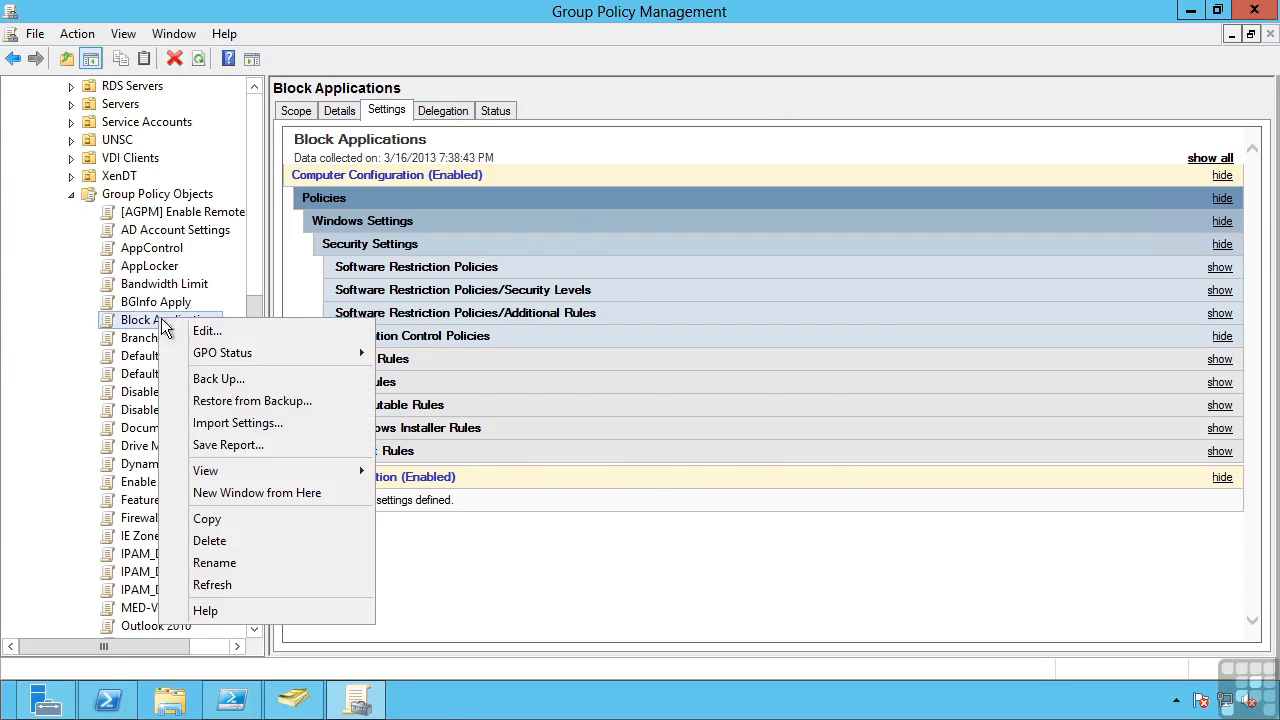
click(204, 331)
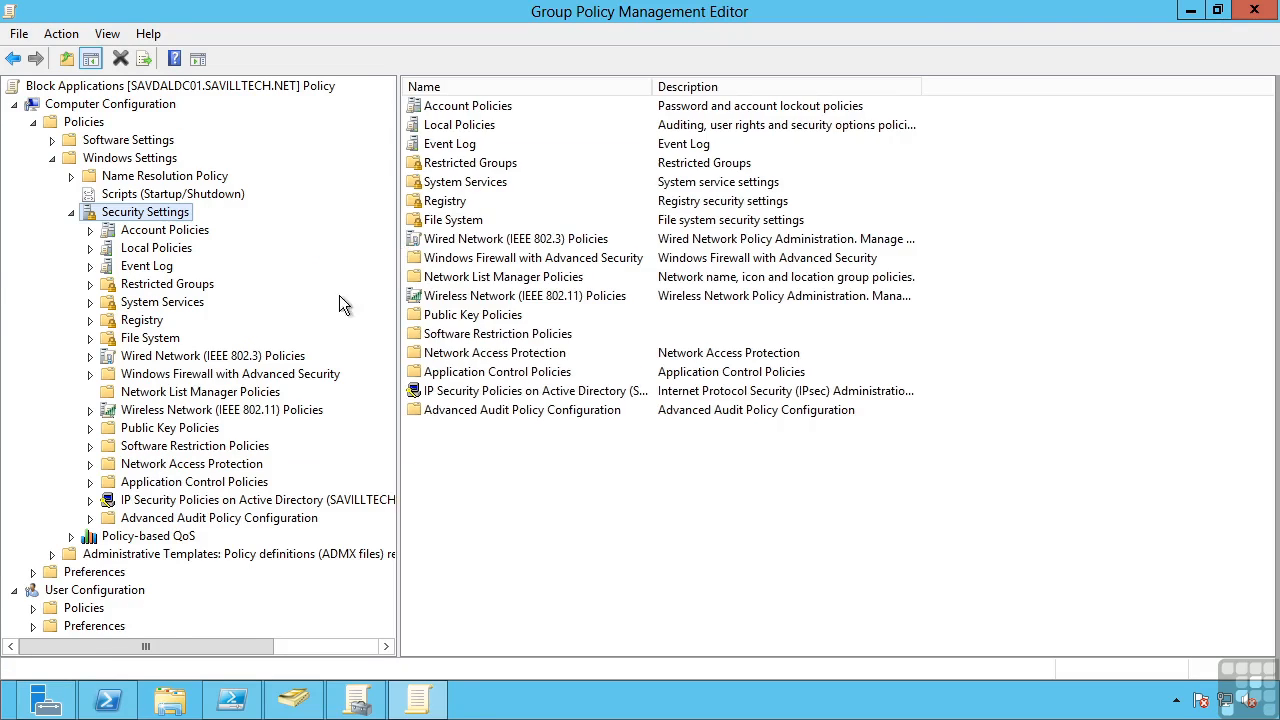
click(90, 446)
click(160, 447)
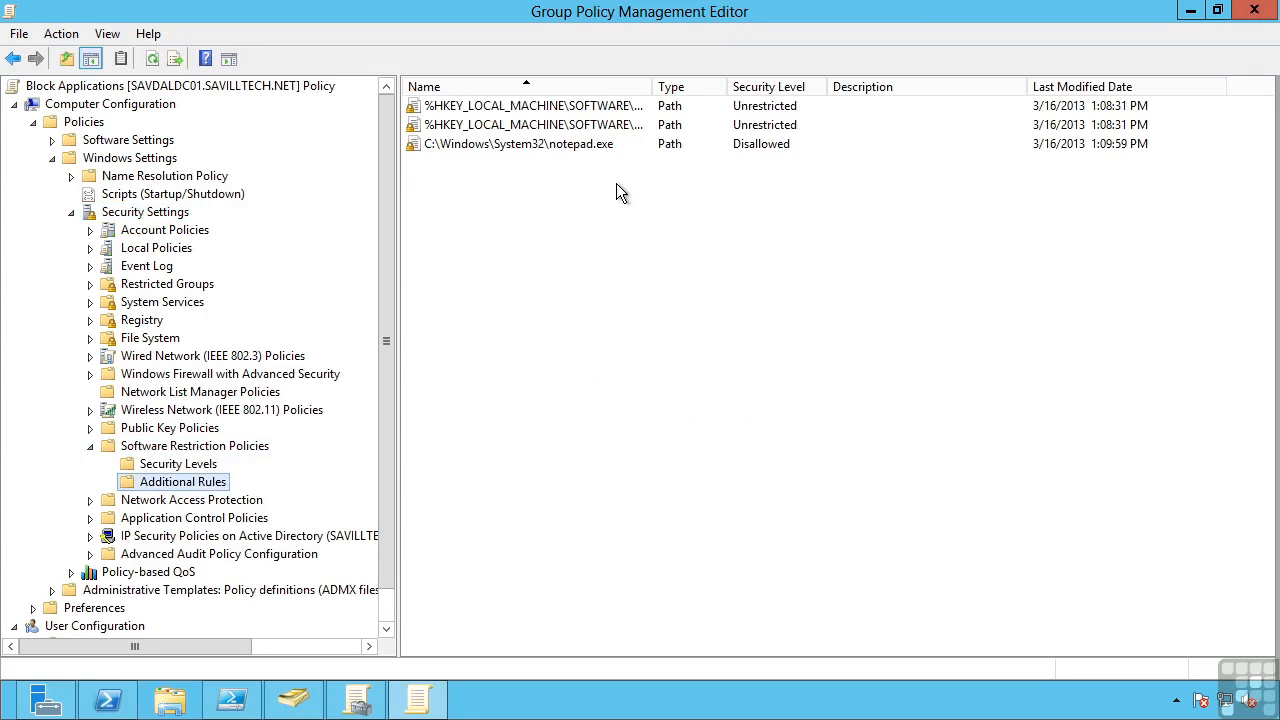
click(494, 143)
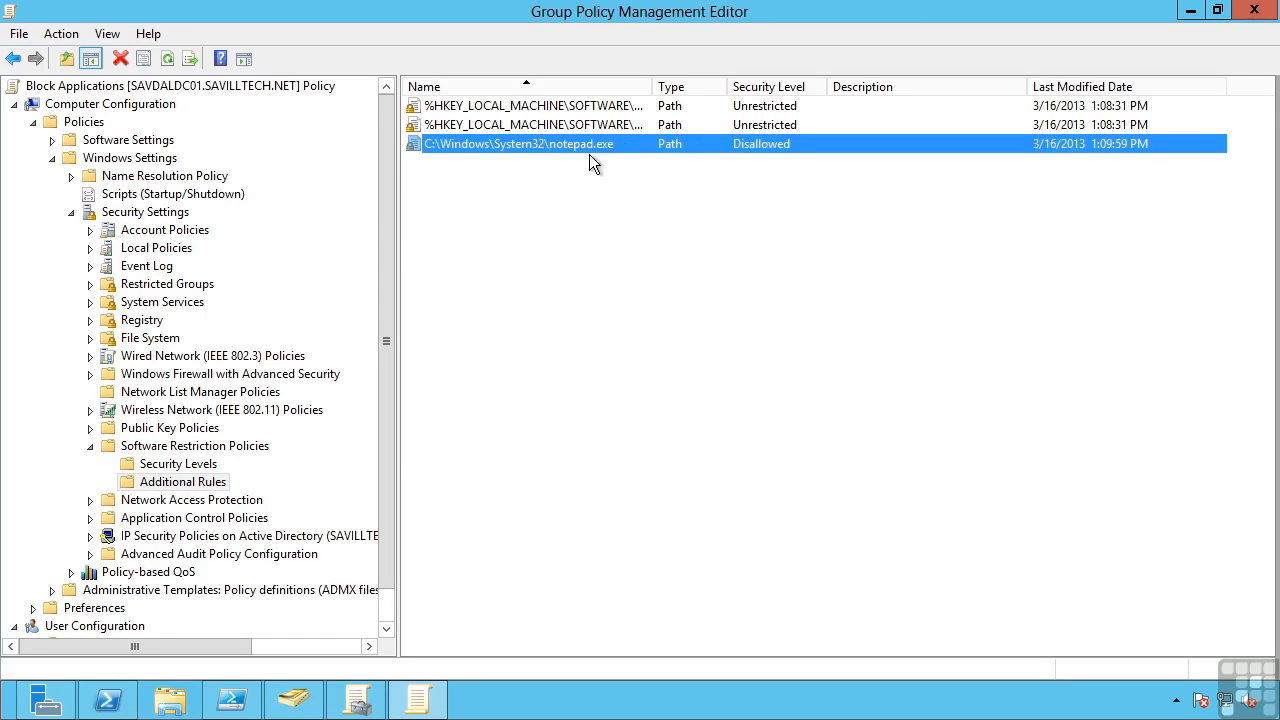
right_click(483, 237)
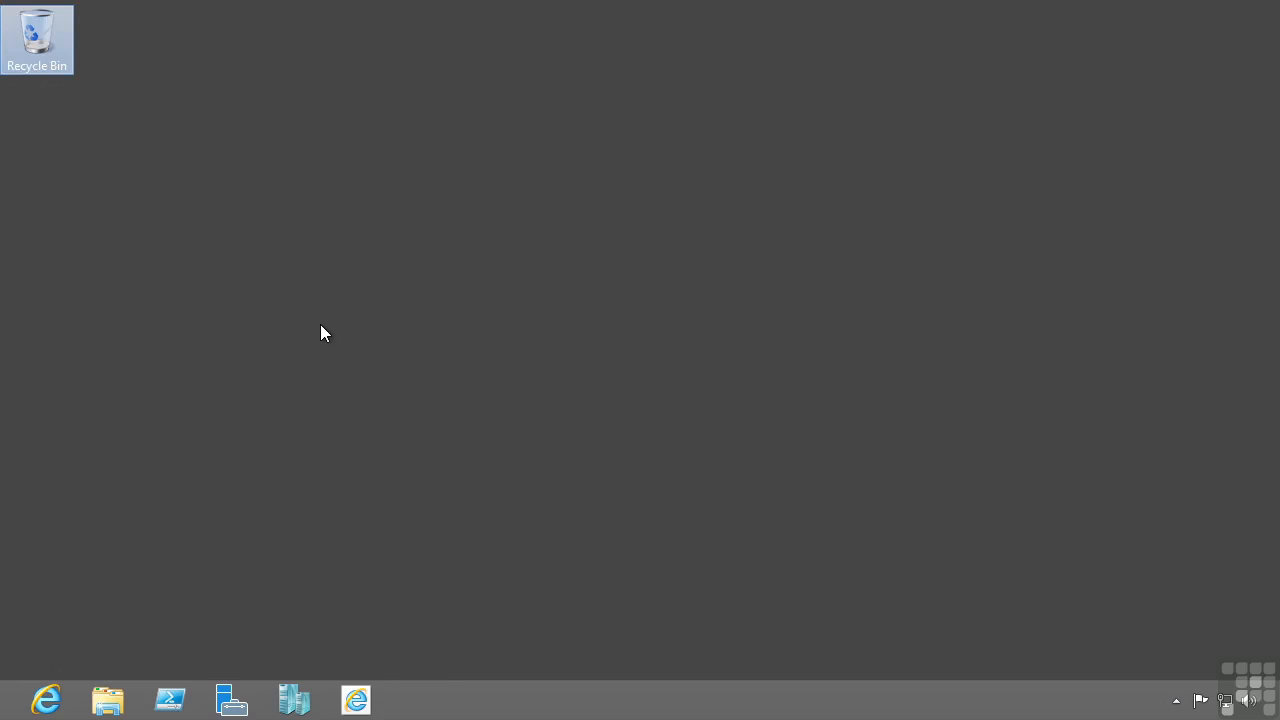
Test the restriction by running notepad on the other machine's desktop, dismiss the dialog, and return to the Group Policy Management Editor
key(super+r)
text(notepad)
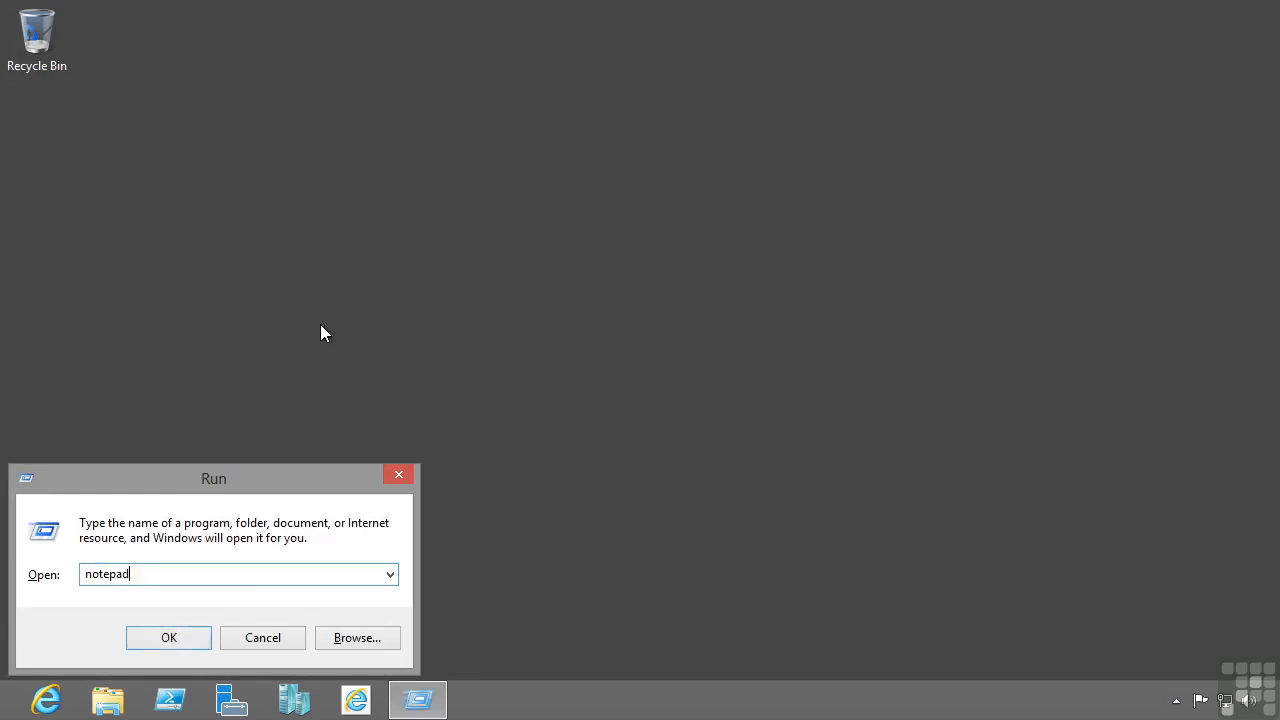
key(Return)
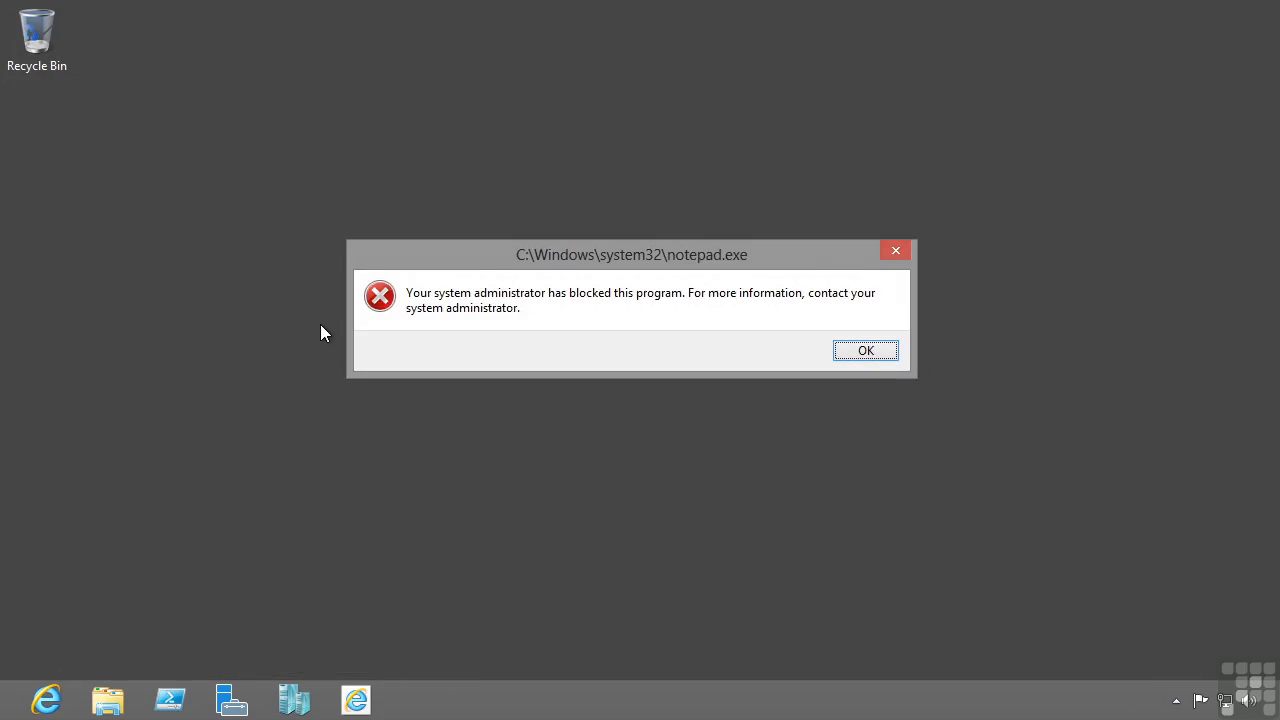
click(866, 351)
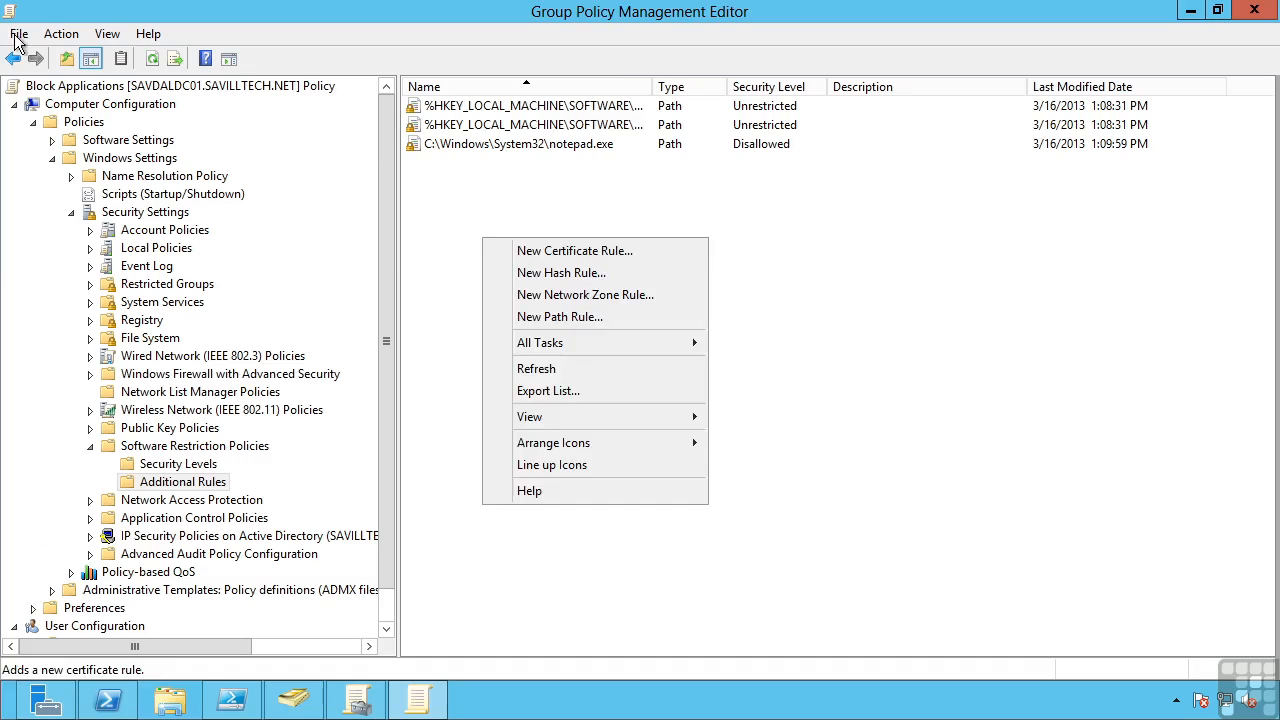
click(469, 198)
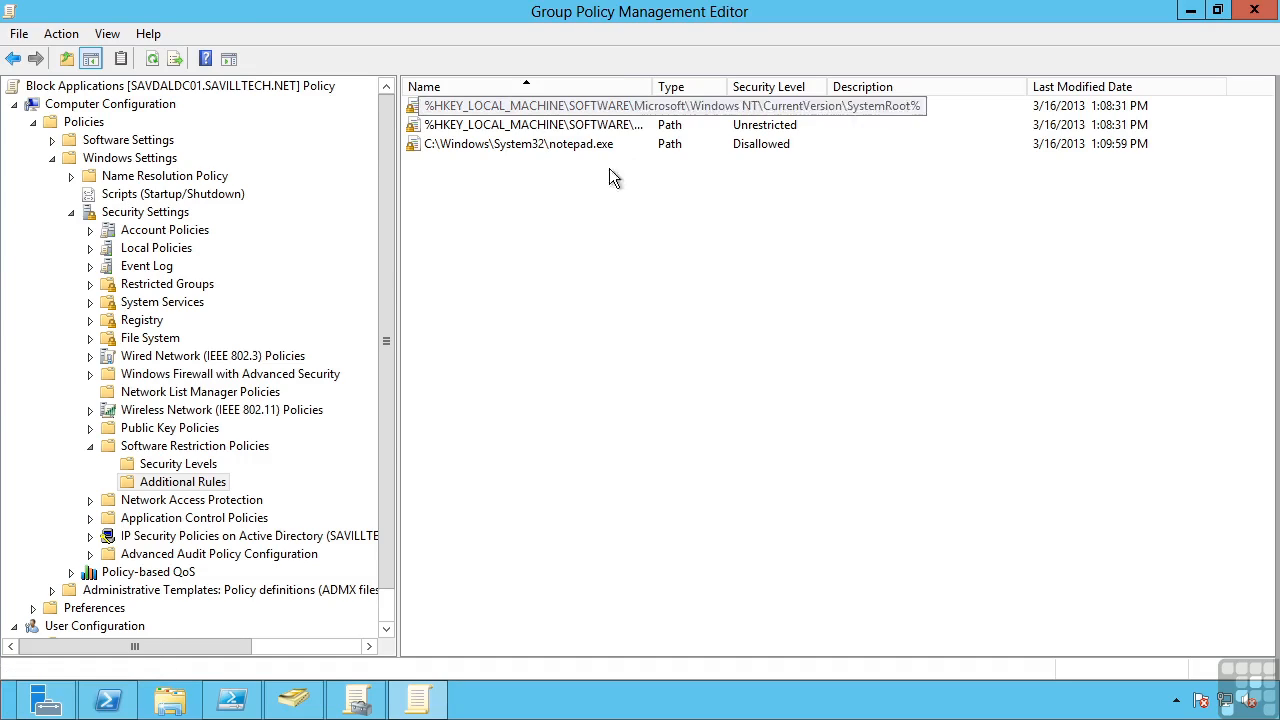
Expand AppLocker under Application Control Policies and examine its Executable Rules, widening the Name column to read the full rule names
click(91, 519)
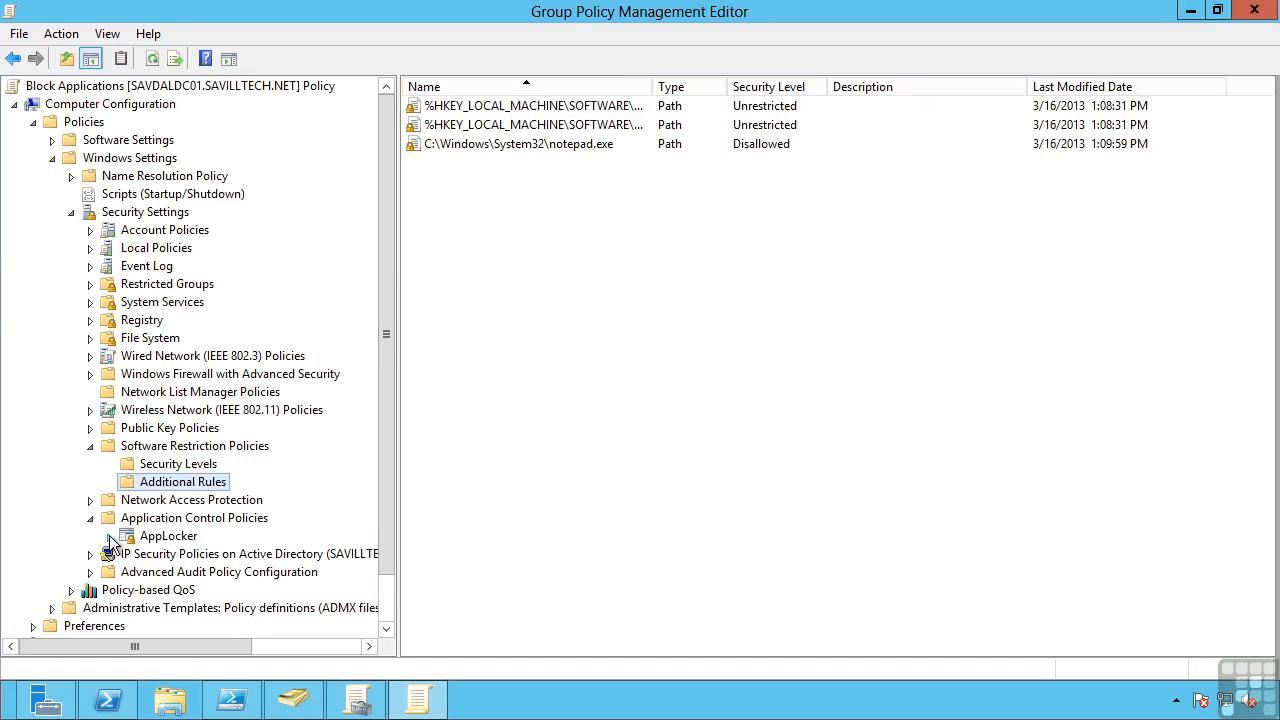
click(109, 536)
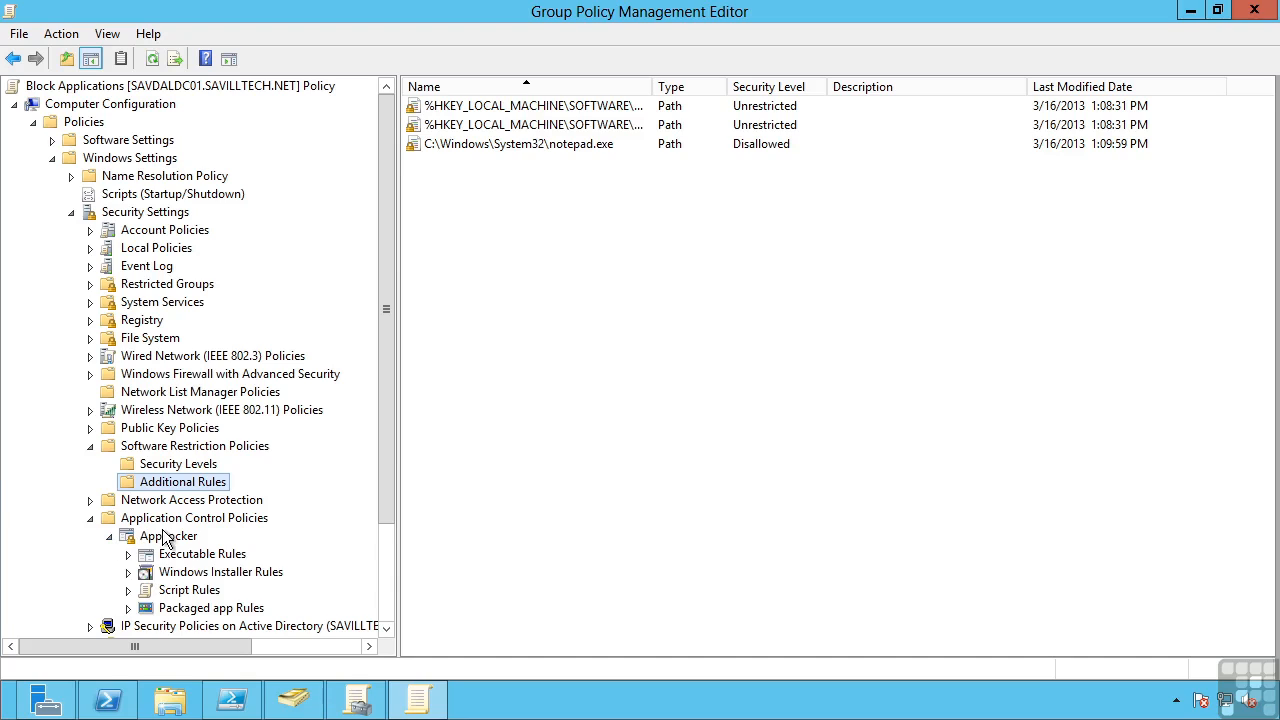
click(180, 557)
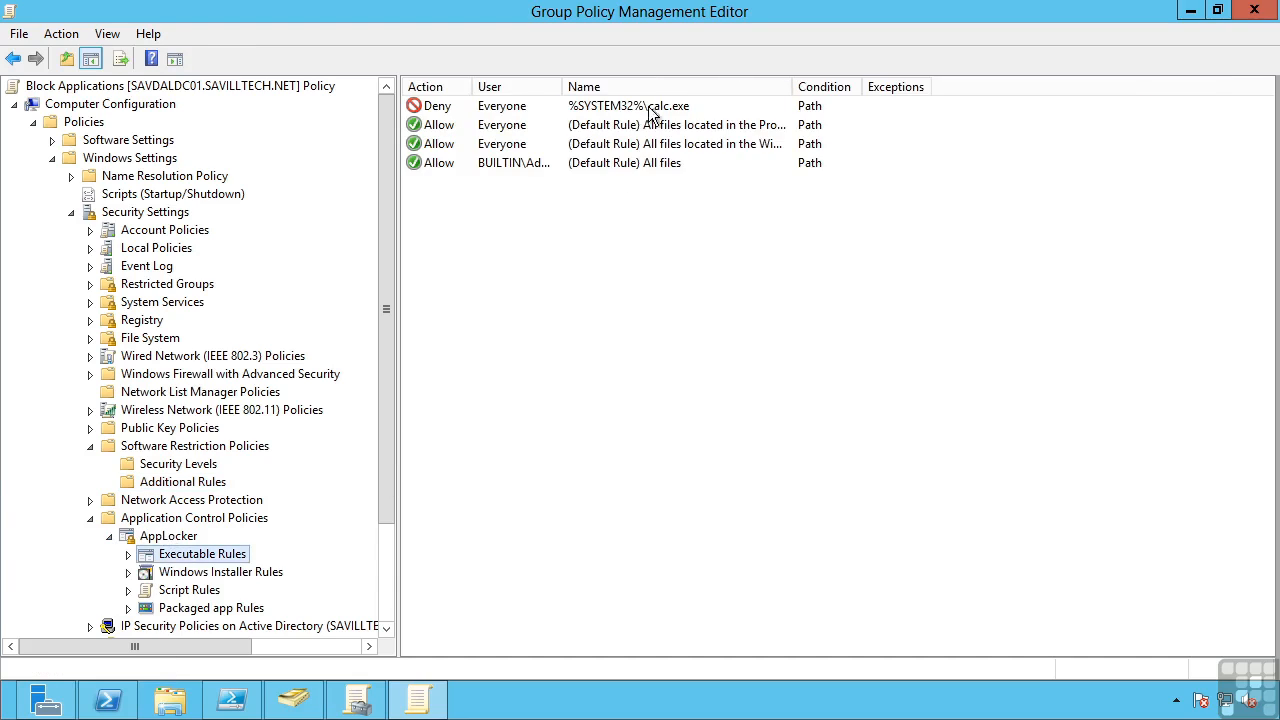
click(682, 127)
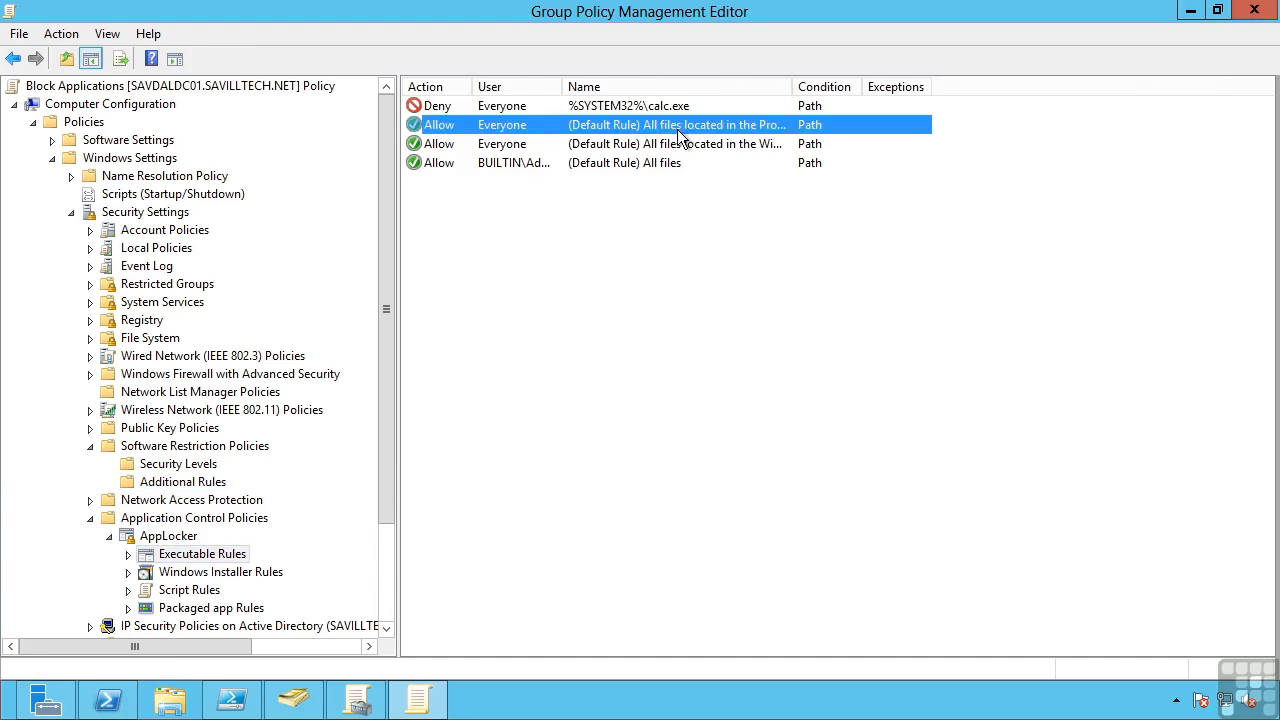
click(684, 146)
drag(791, 86, 929, 80)
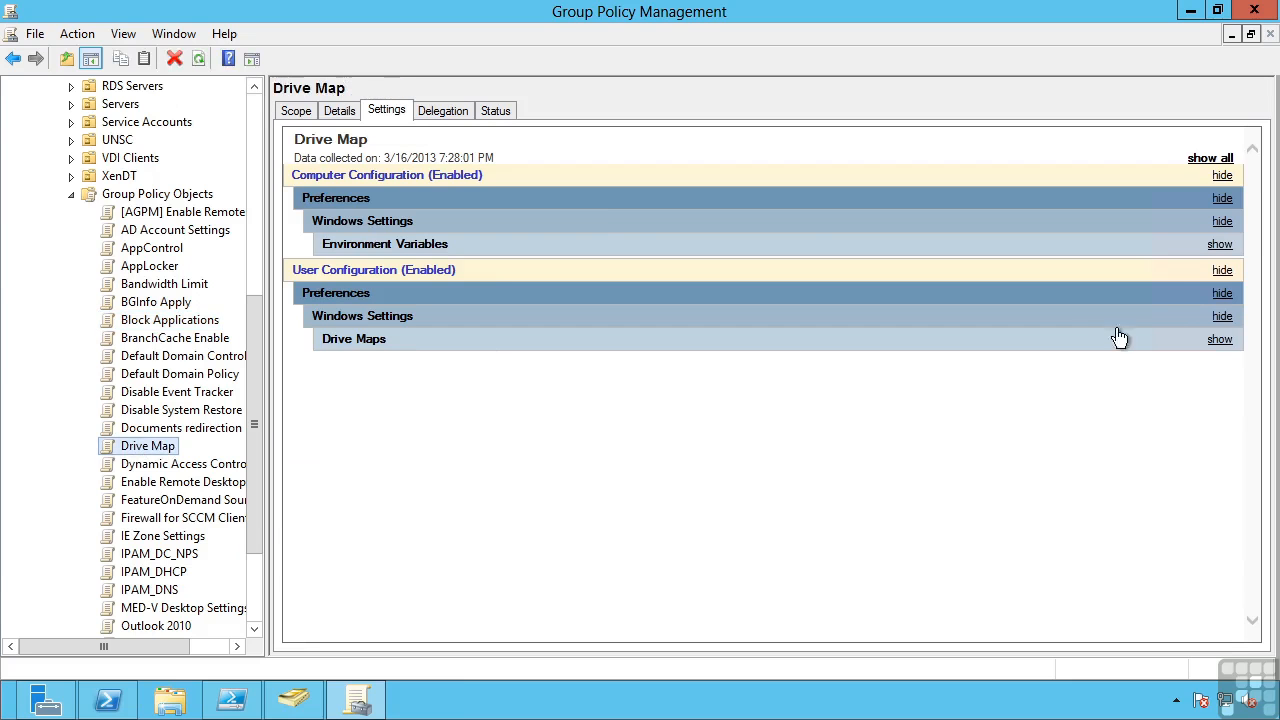
View the Drive Maps entries for drive S in the Drive Map GPO's settings report, then collapse that section
click(1220, 340)
click(1220, 362)
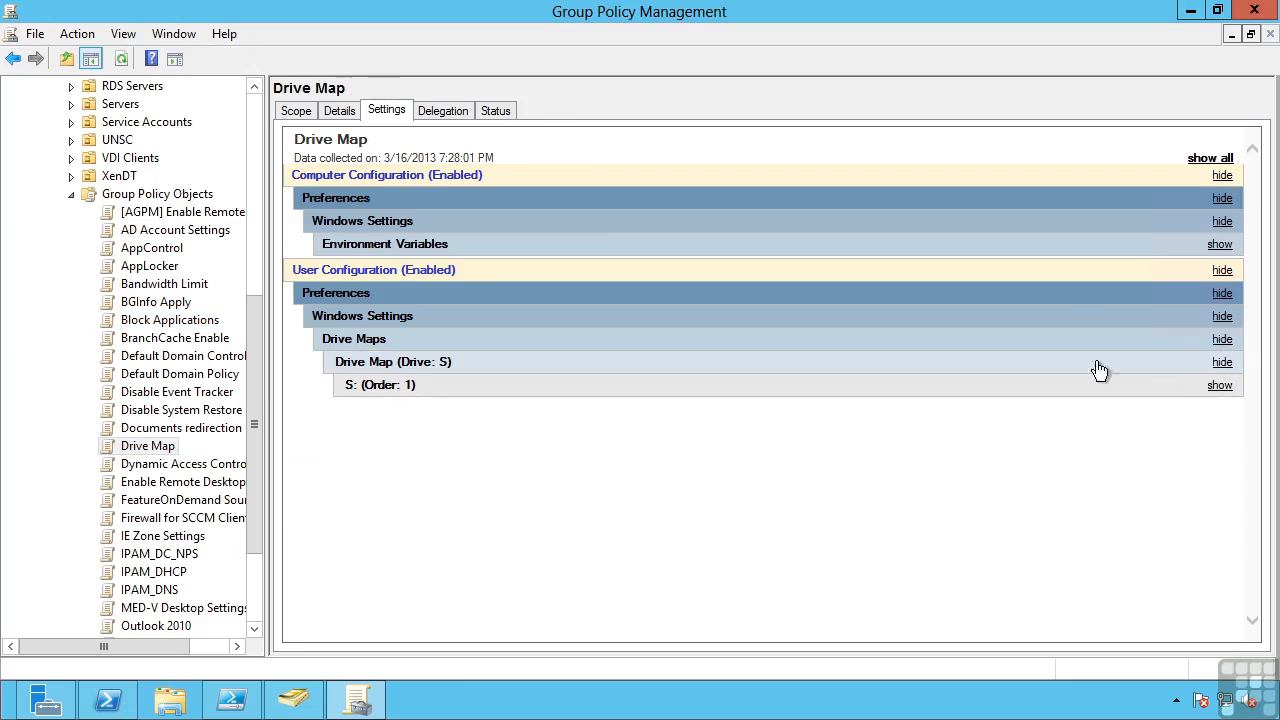
click(361, 338)
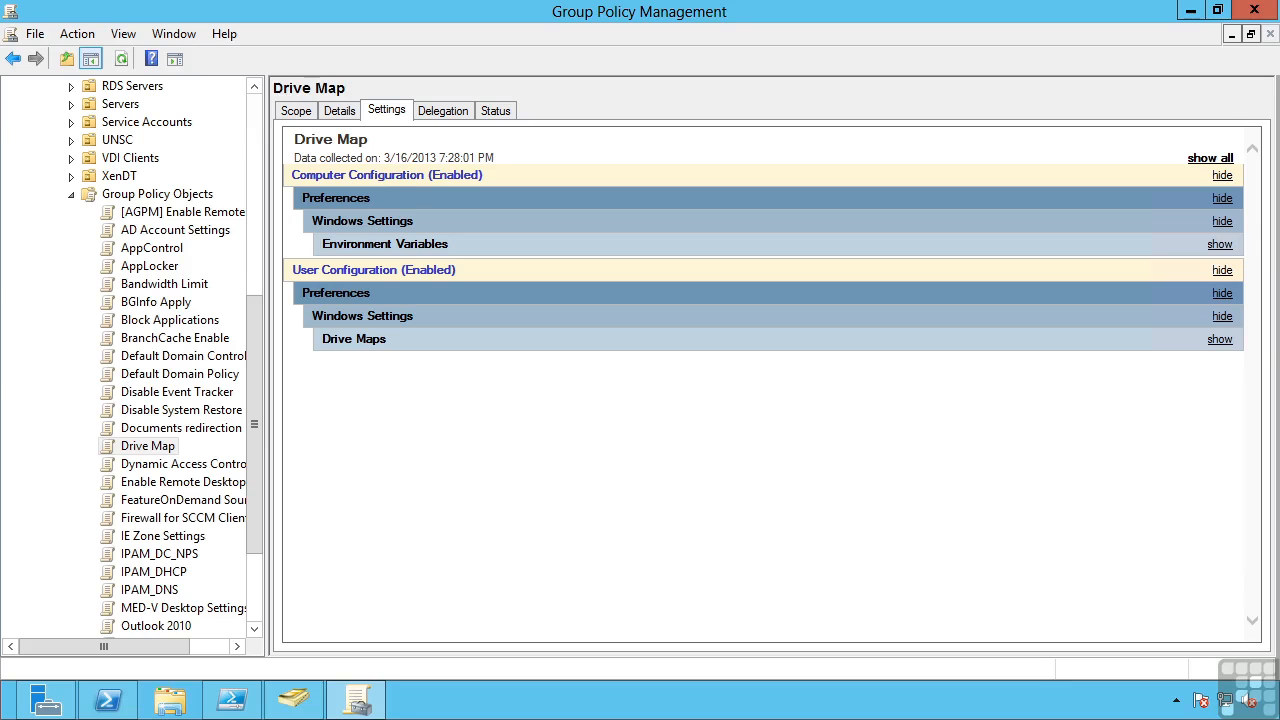
Open the Drive Map GPO for editing and inspect the S: drive mapping's properties under User Configuration preferences, leaving them unchanged
right_click(149, 447)
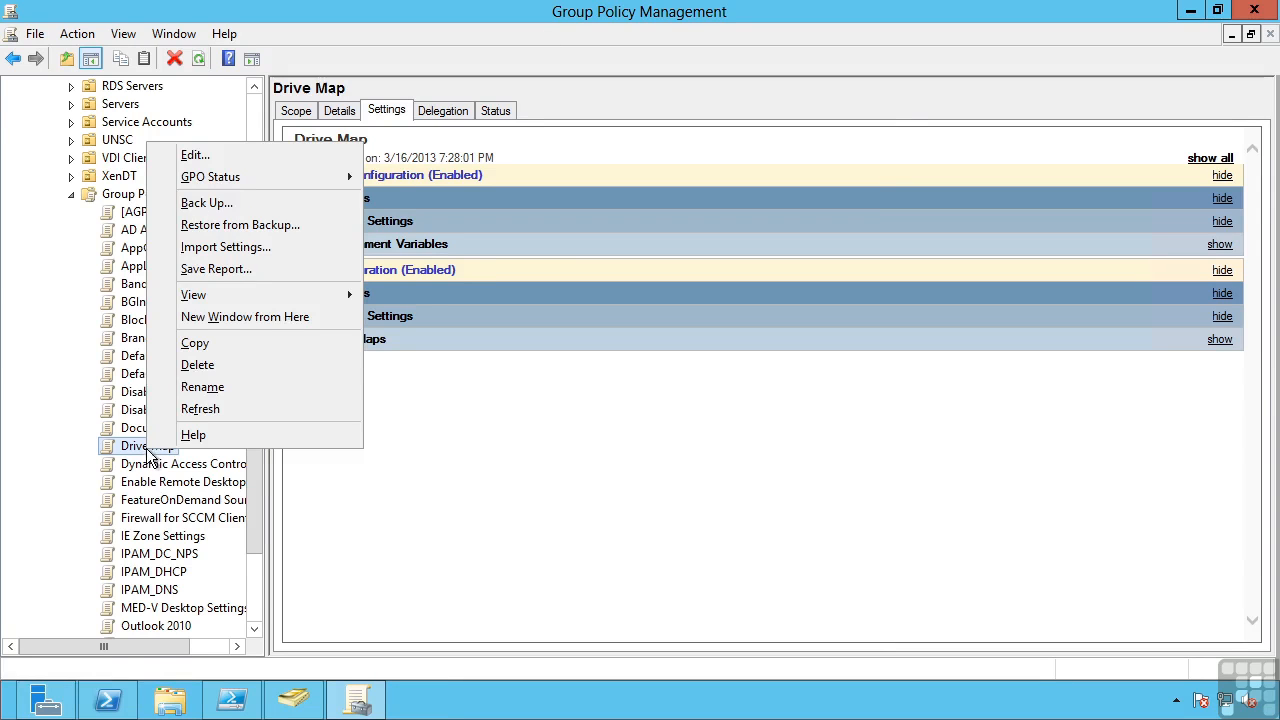
click(221, 156)
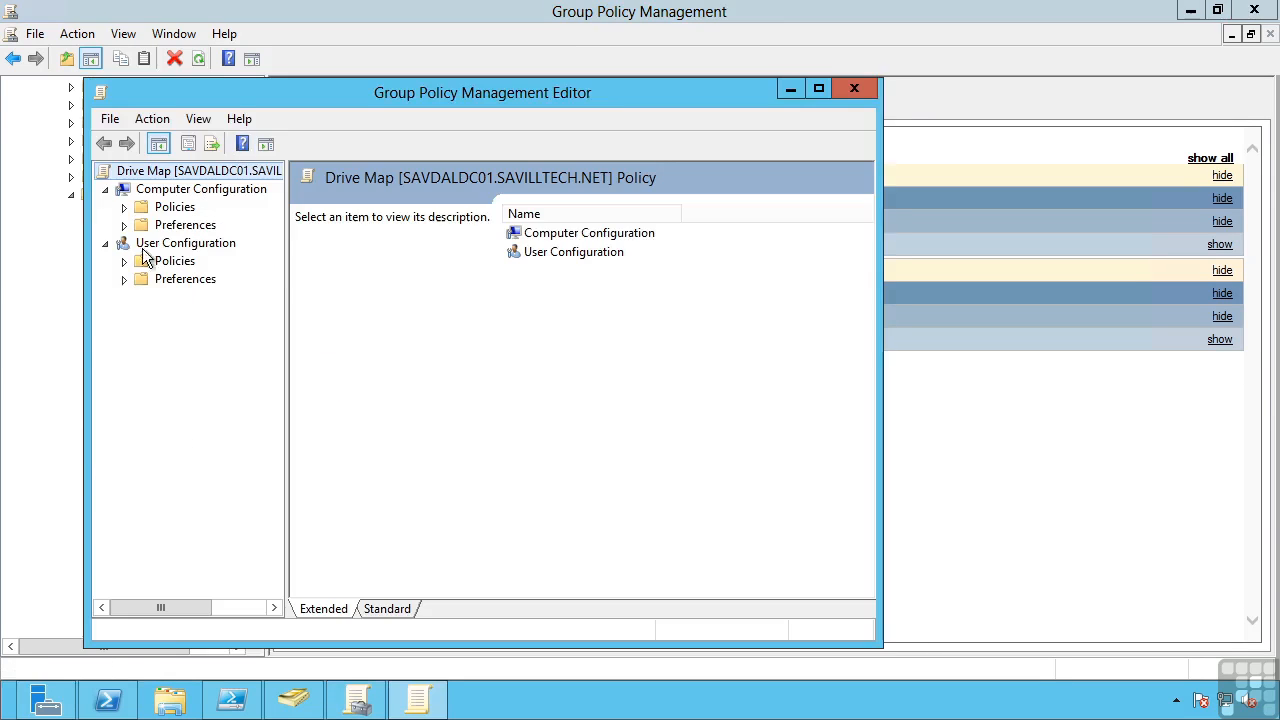
click(123, 280)
click(143, 297)
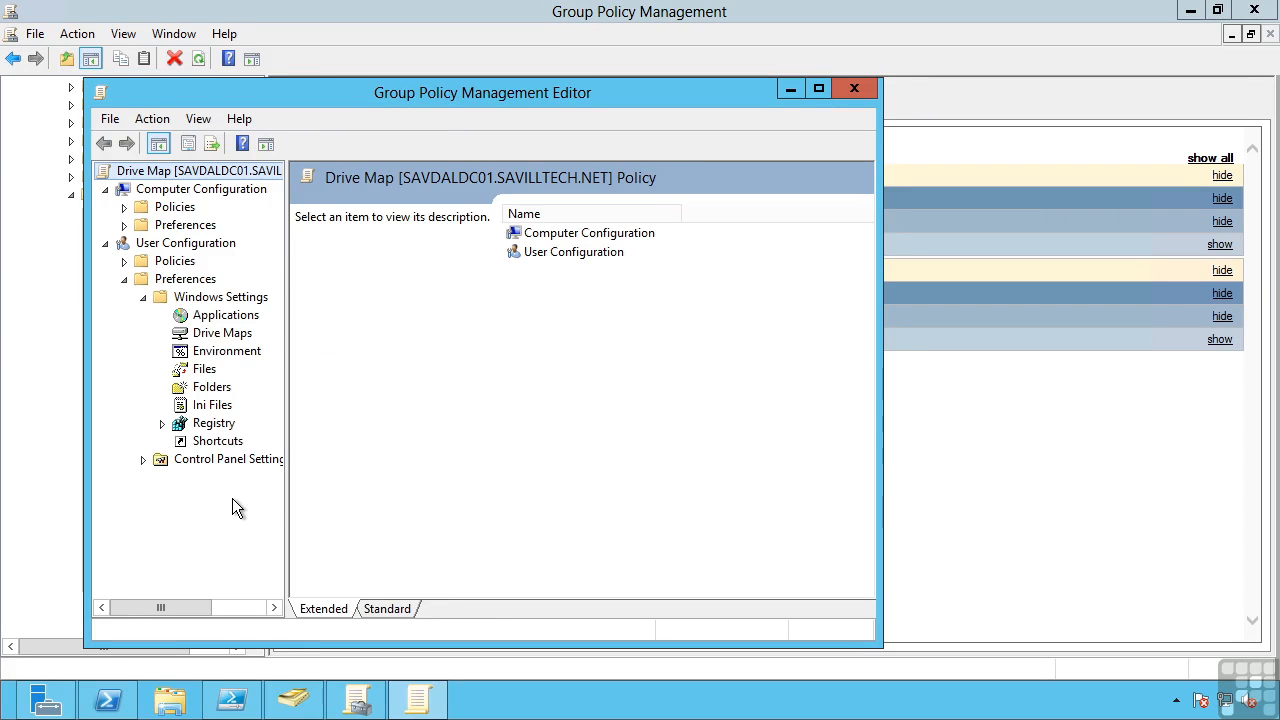
click(206, 335)
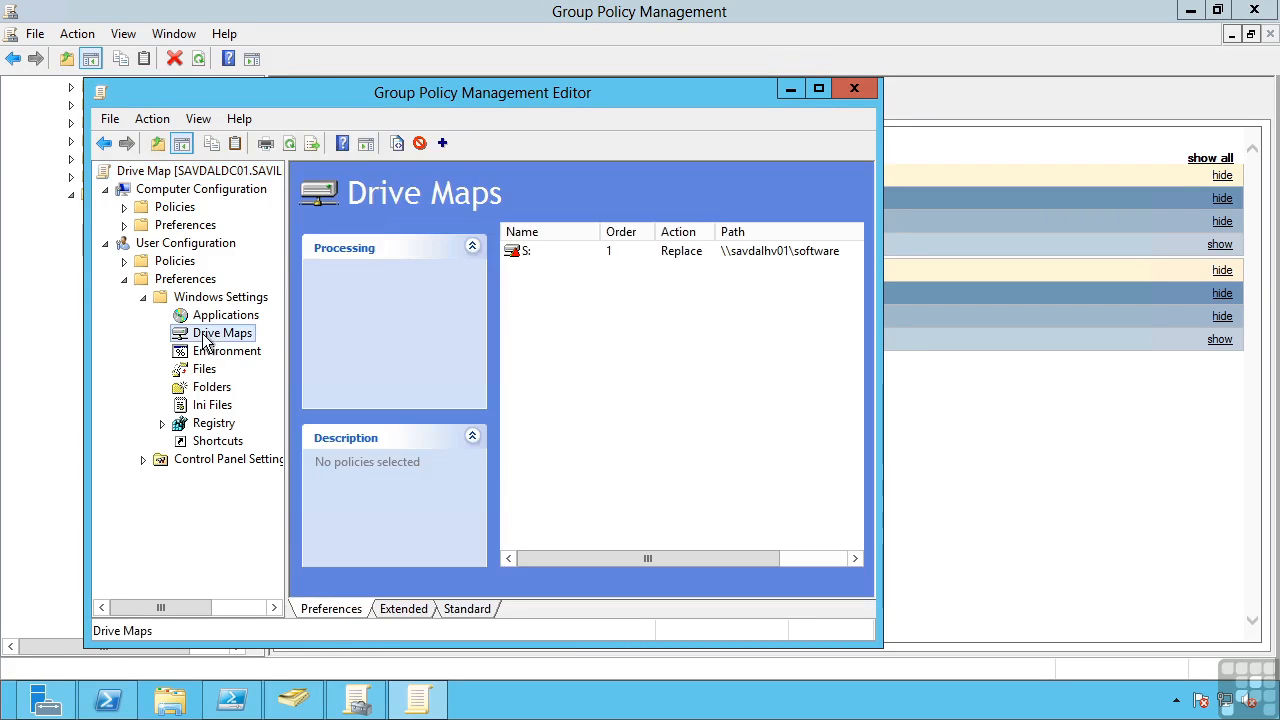
double_click(680, 257)
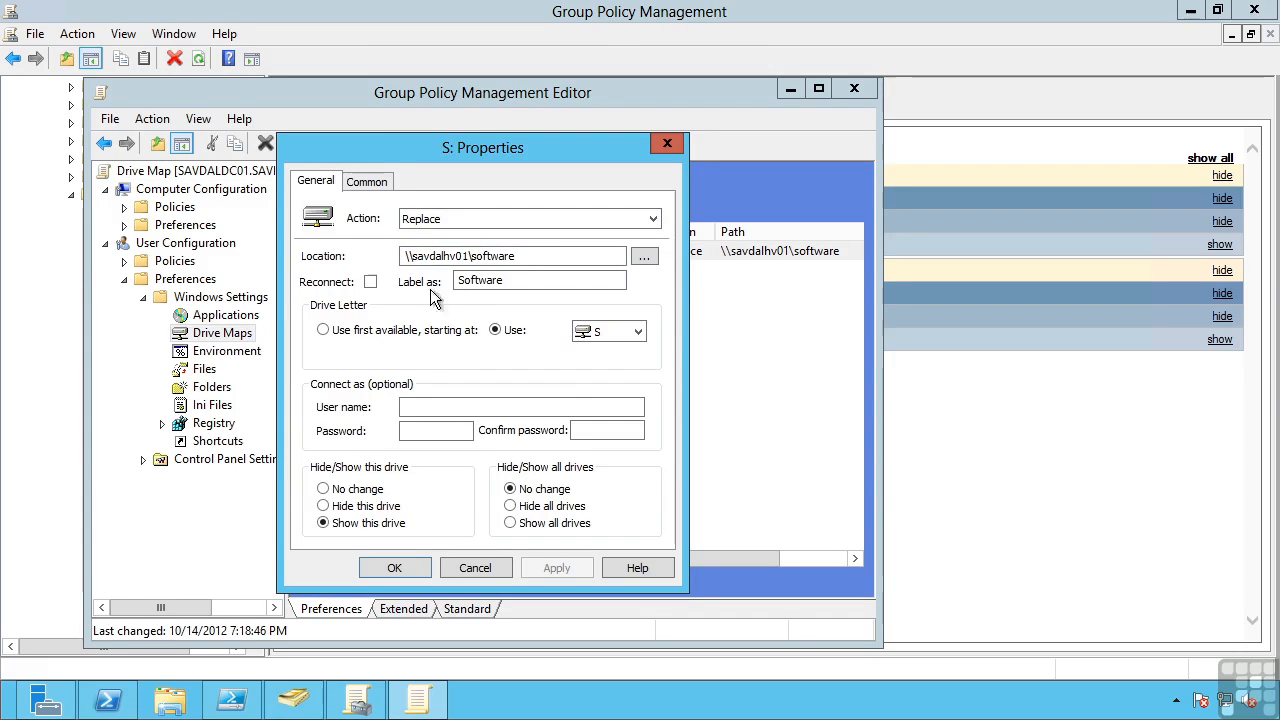
click(474, 568)
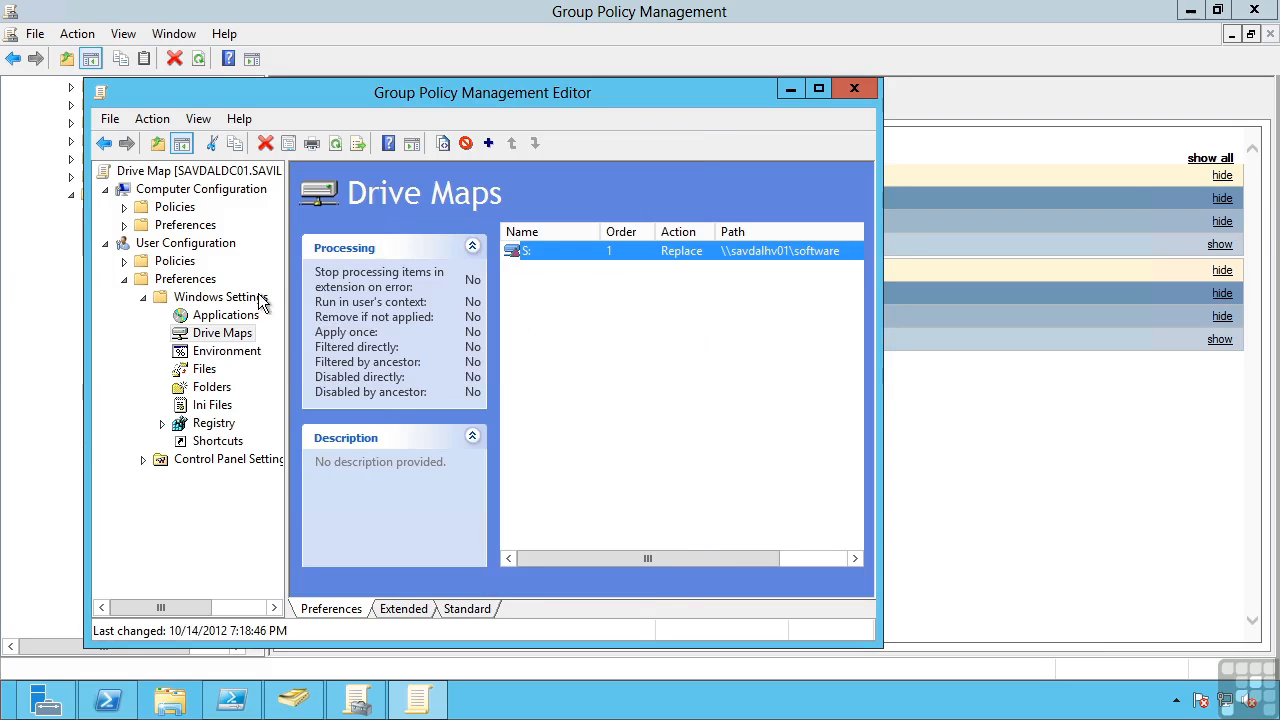
Start a new Power Plan (At least Windows 7) preference in the user Power Options and examine the Require a password on wakeup setting
click(144, 459)
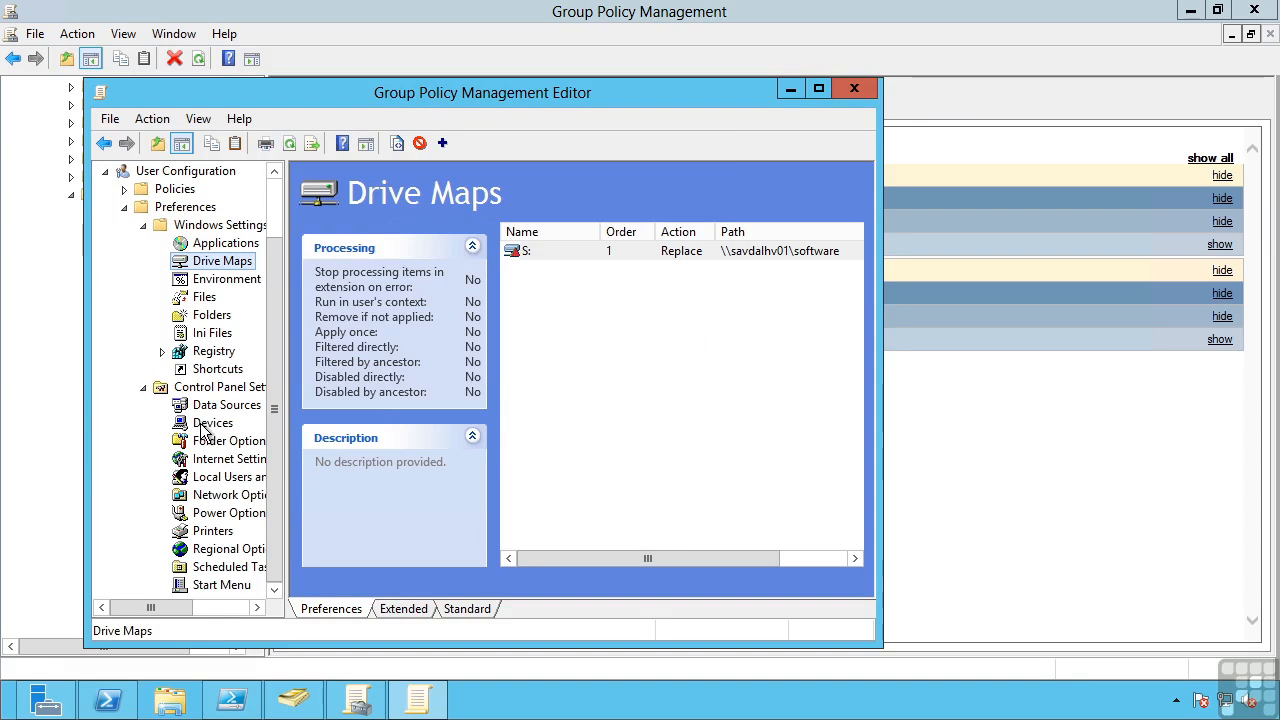
click(221, 515)
right_click(578, 370)
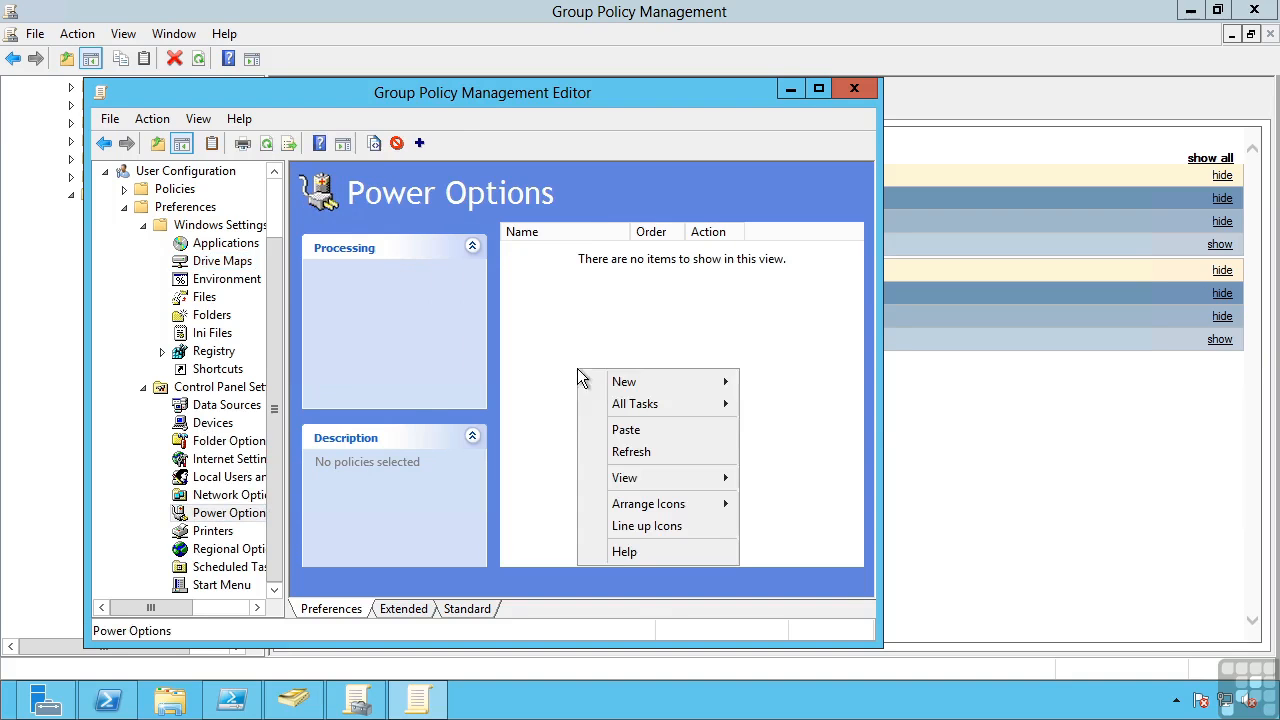
mouse_move(608, 383)
click(773, 428)
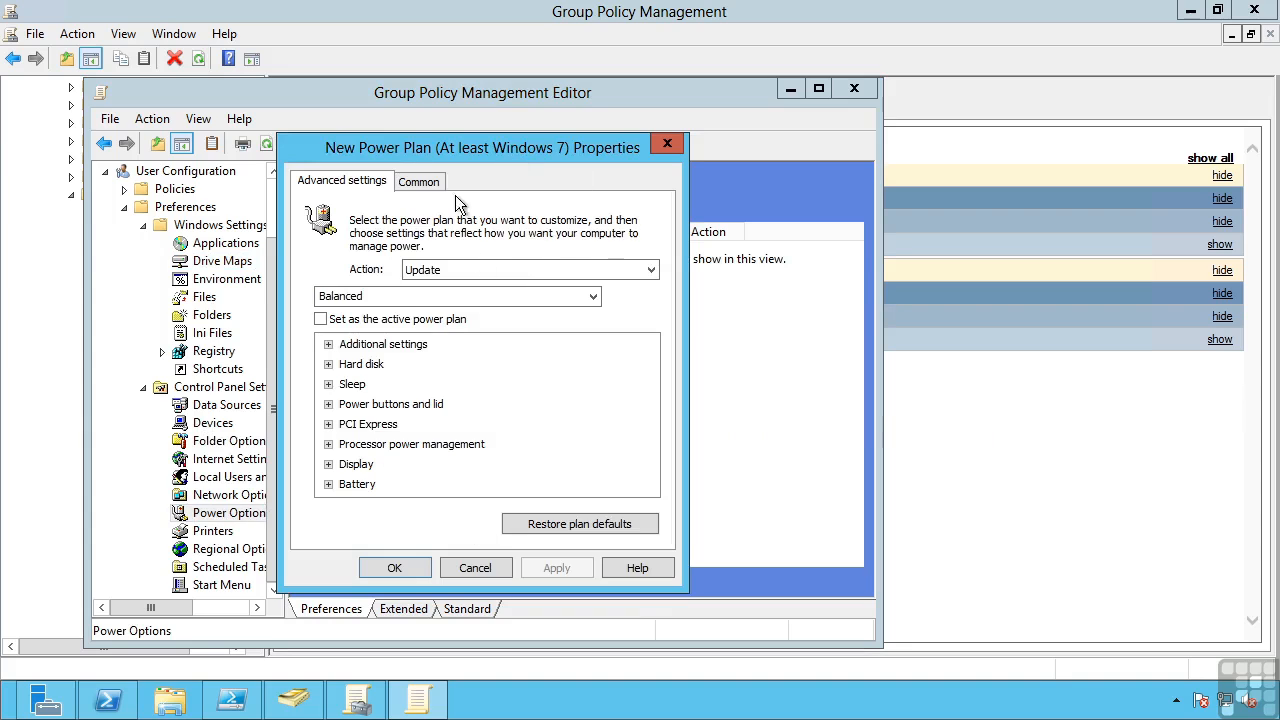
click(329, 345)
click(347, 364)
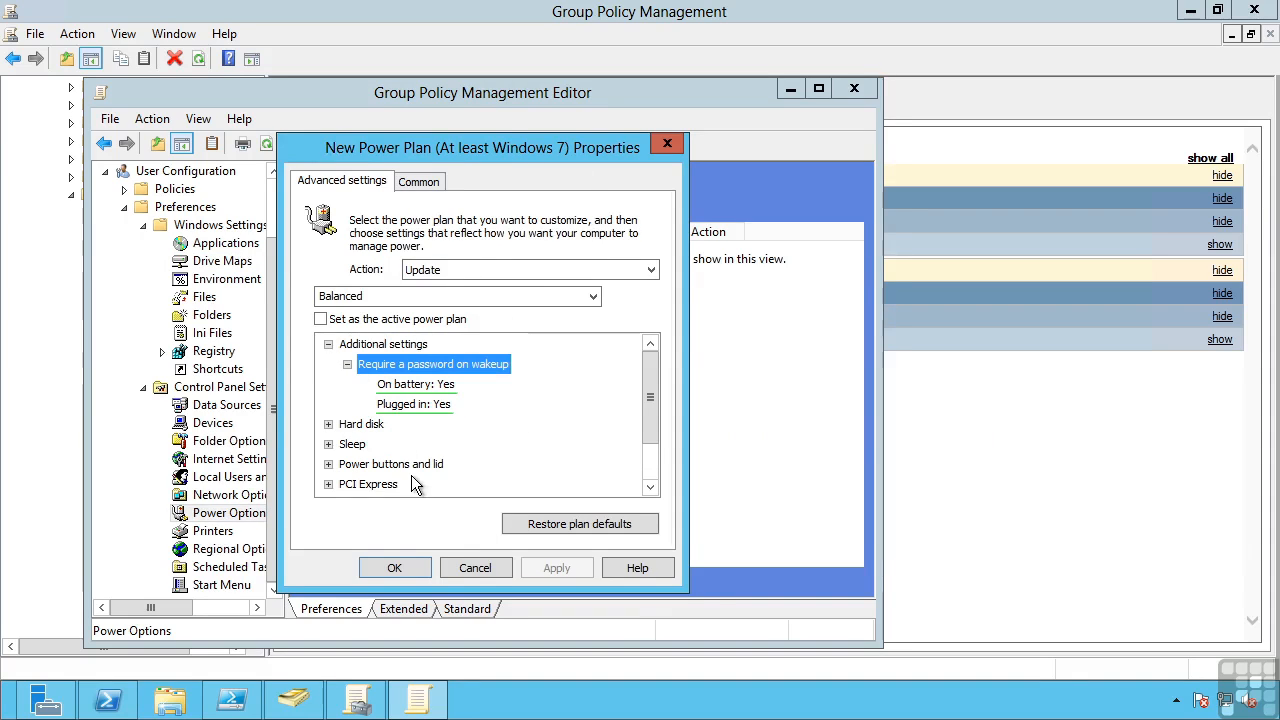
Enable item-level targeting for the new power plan, review the available targeting item types, and cancel both dialogs
click(441, 182)
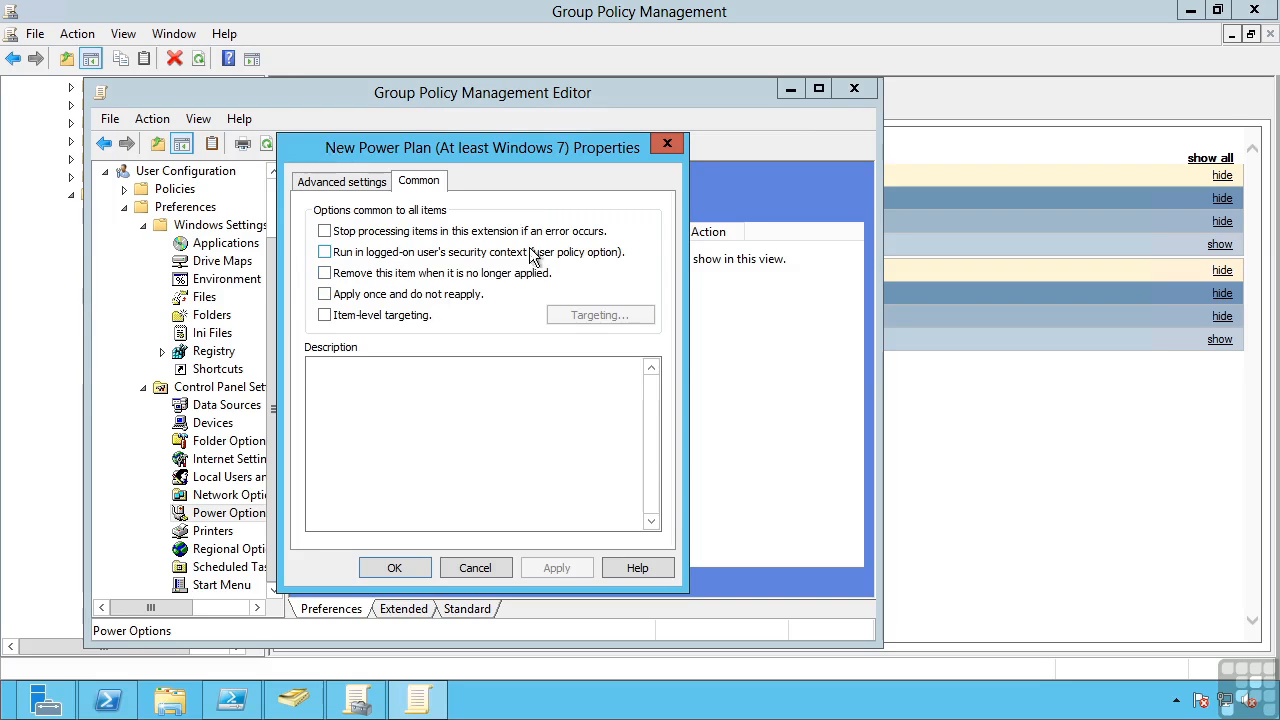
click(324, 315)
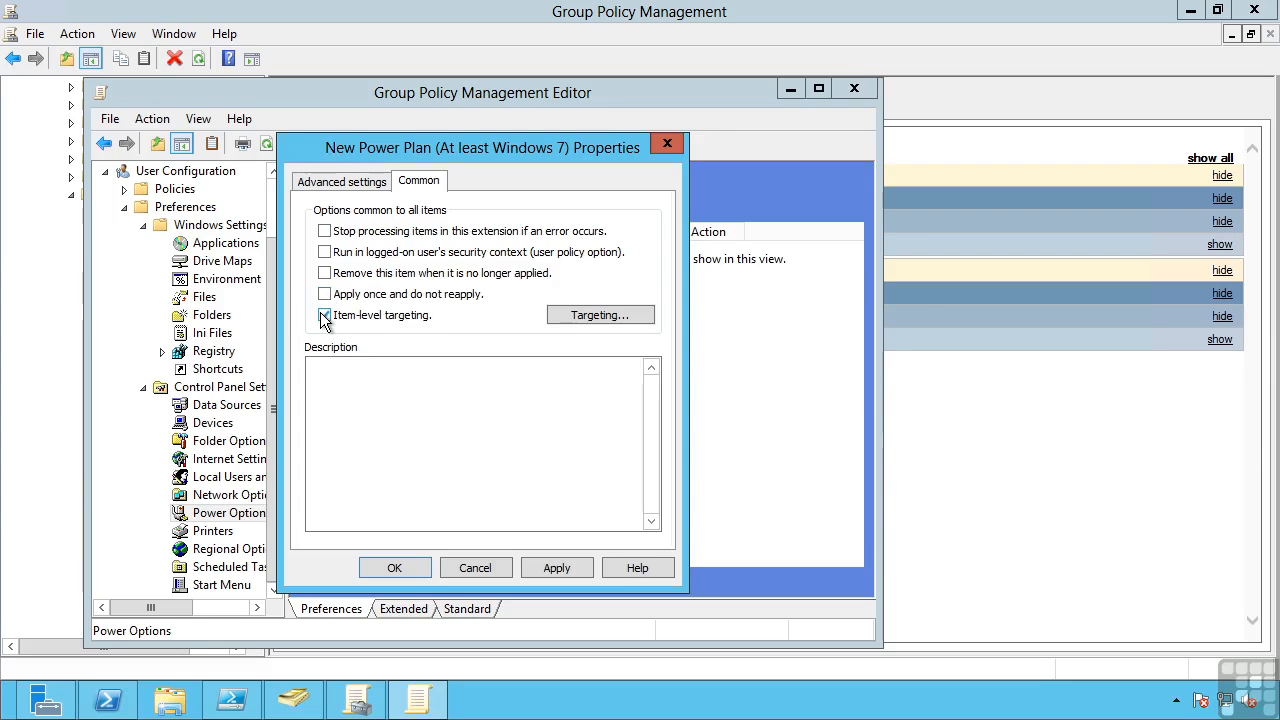
click(584, 315)
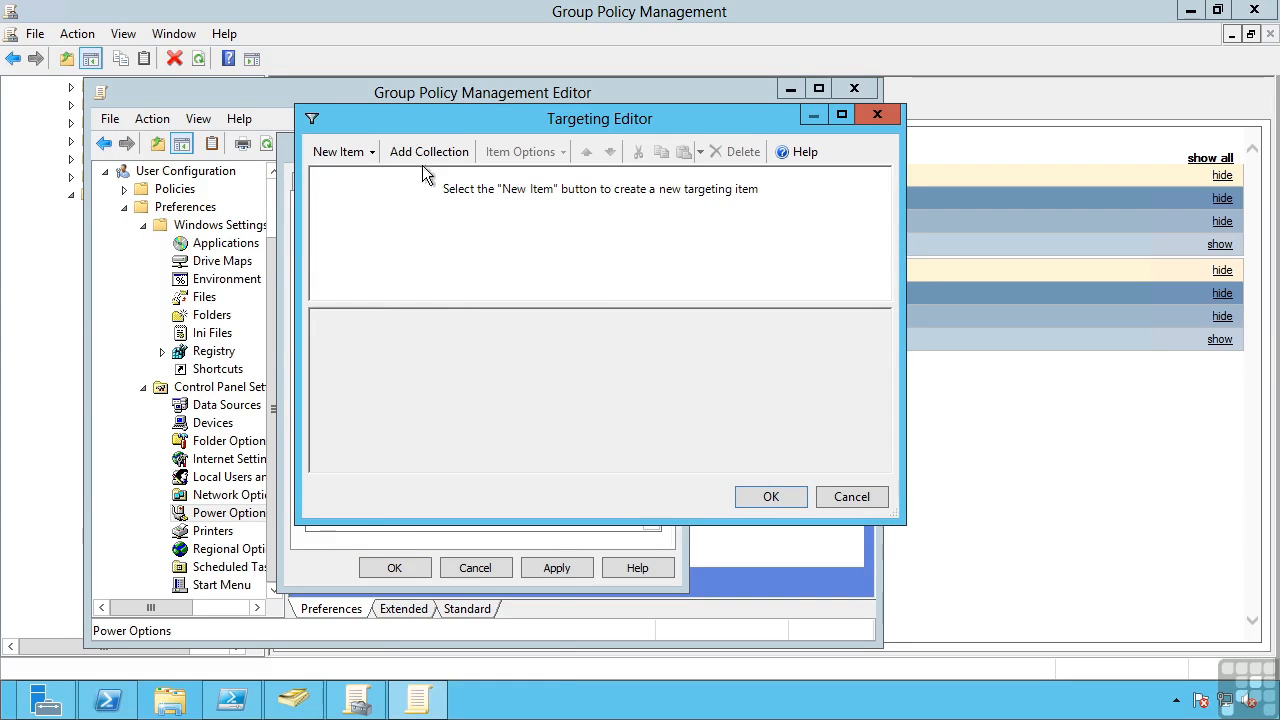
click(374, 155)
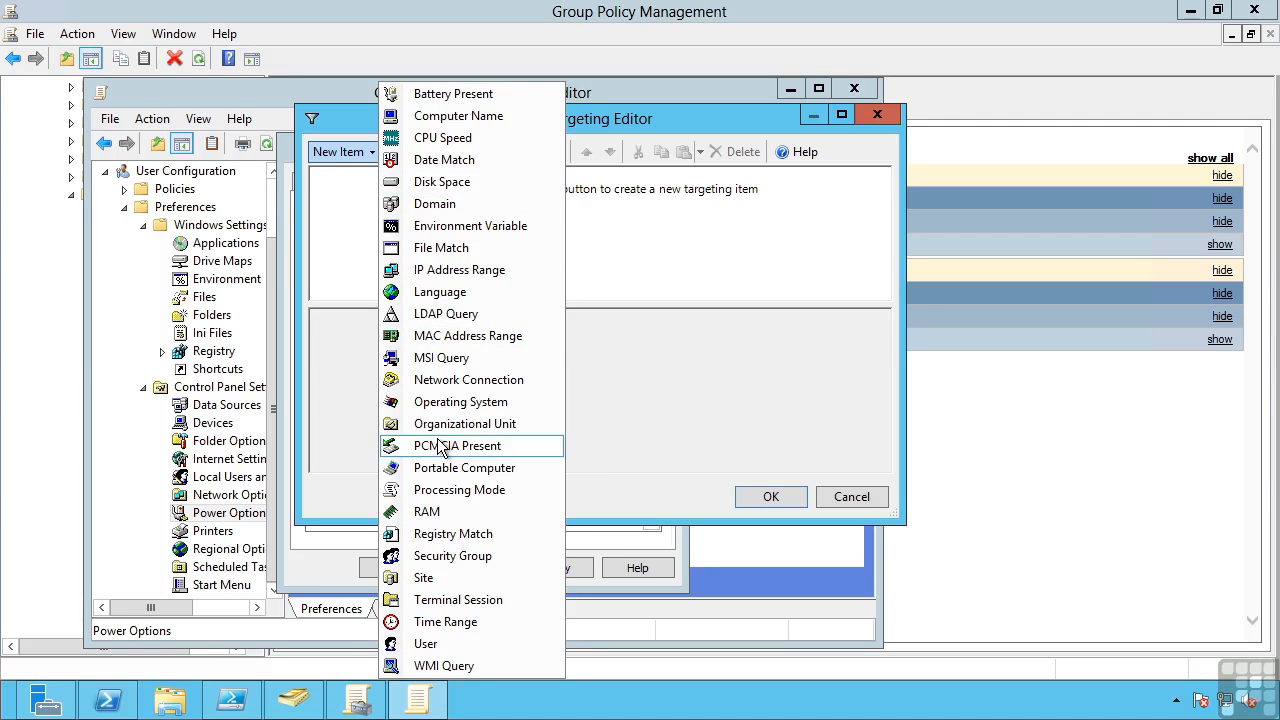
click(860, 497)
click(482, 570)
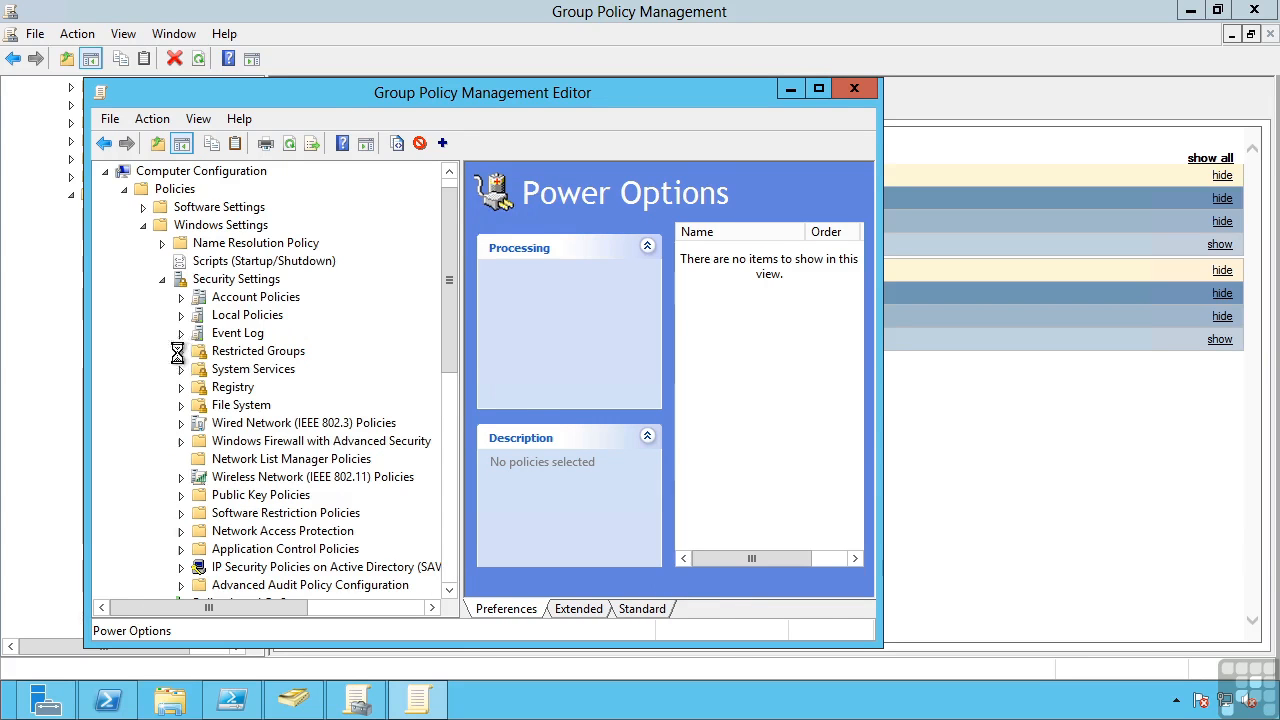
Add the Account Operators group to Restricted Groups in the computer Security Settings, dismiss its membership properties, and close the editor
click(222, 356)
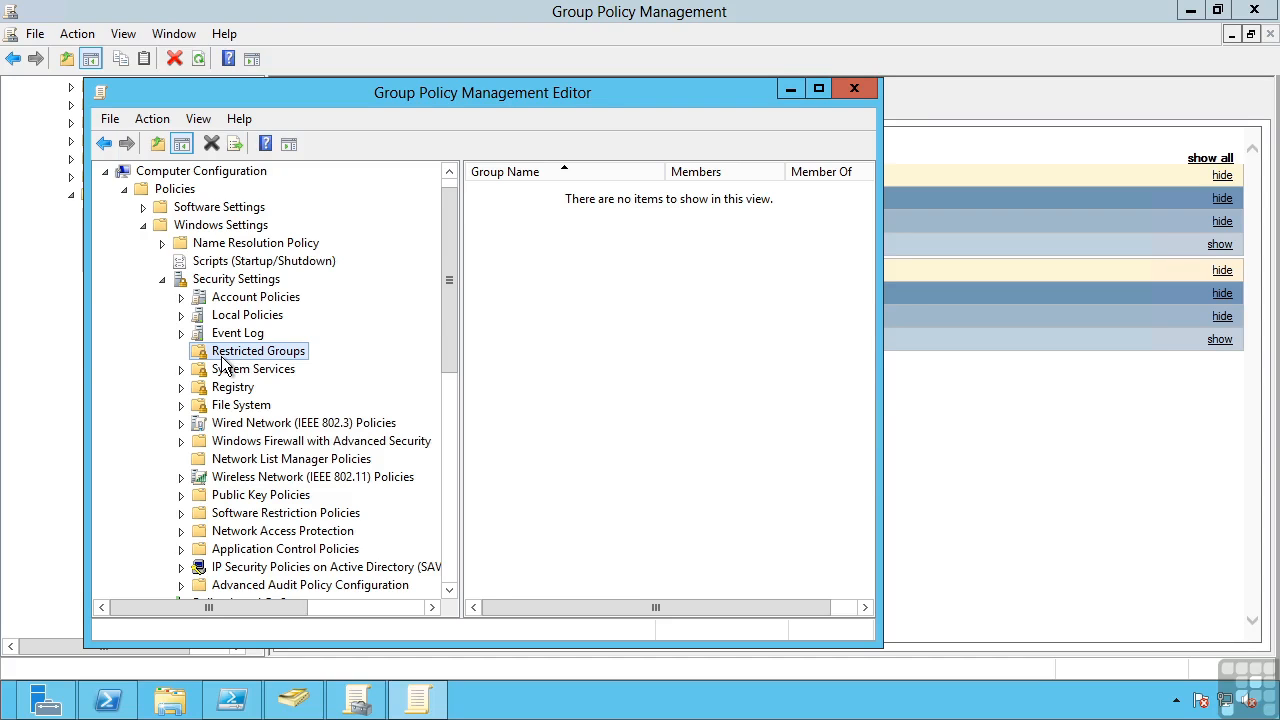
right_click(572, 291)
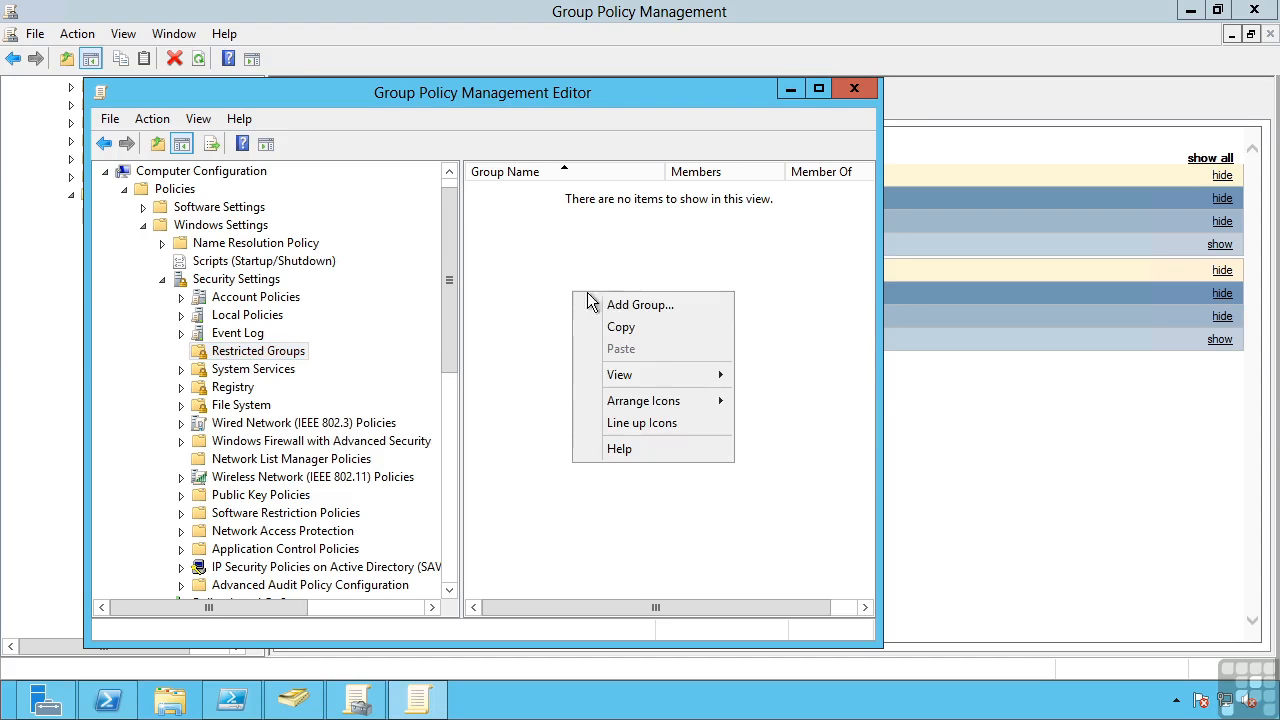
click(634, 306)
click(615, 351)
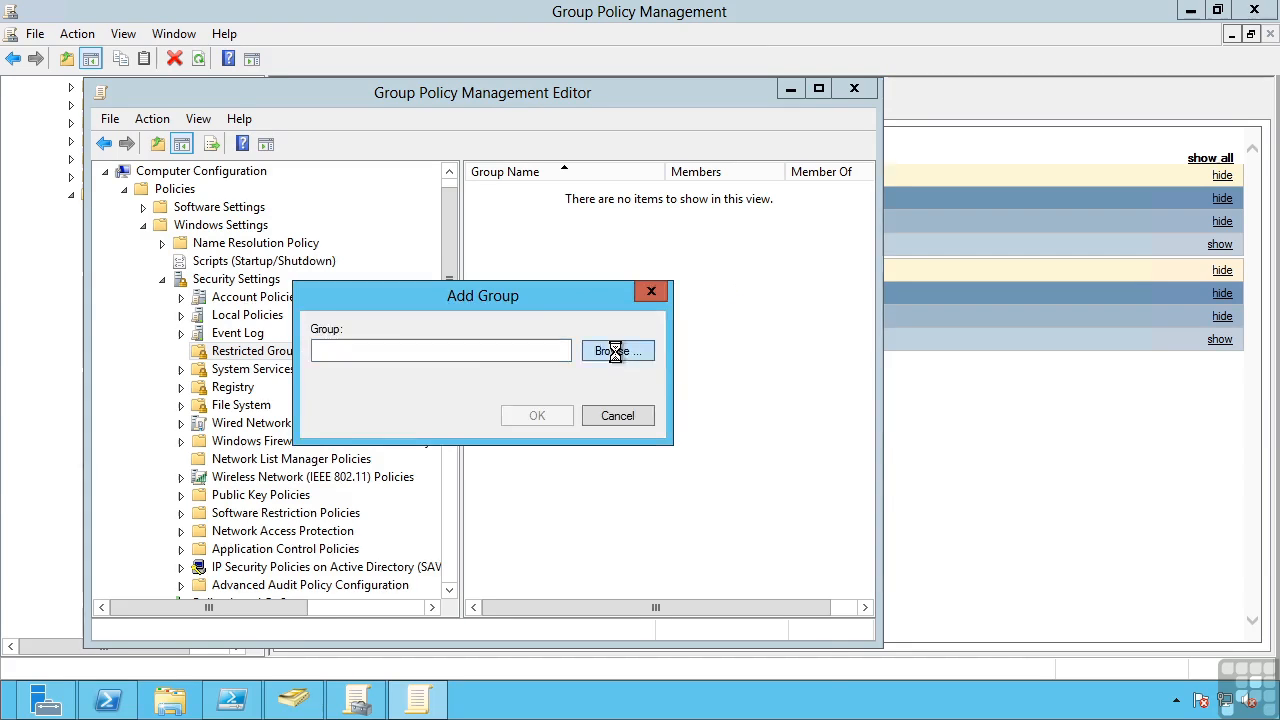
click(345, 545)
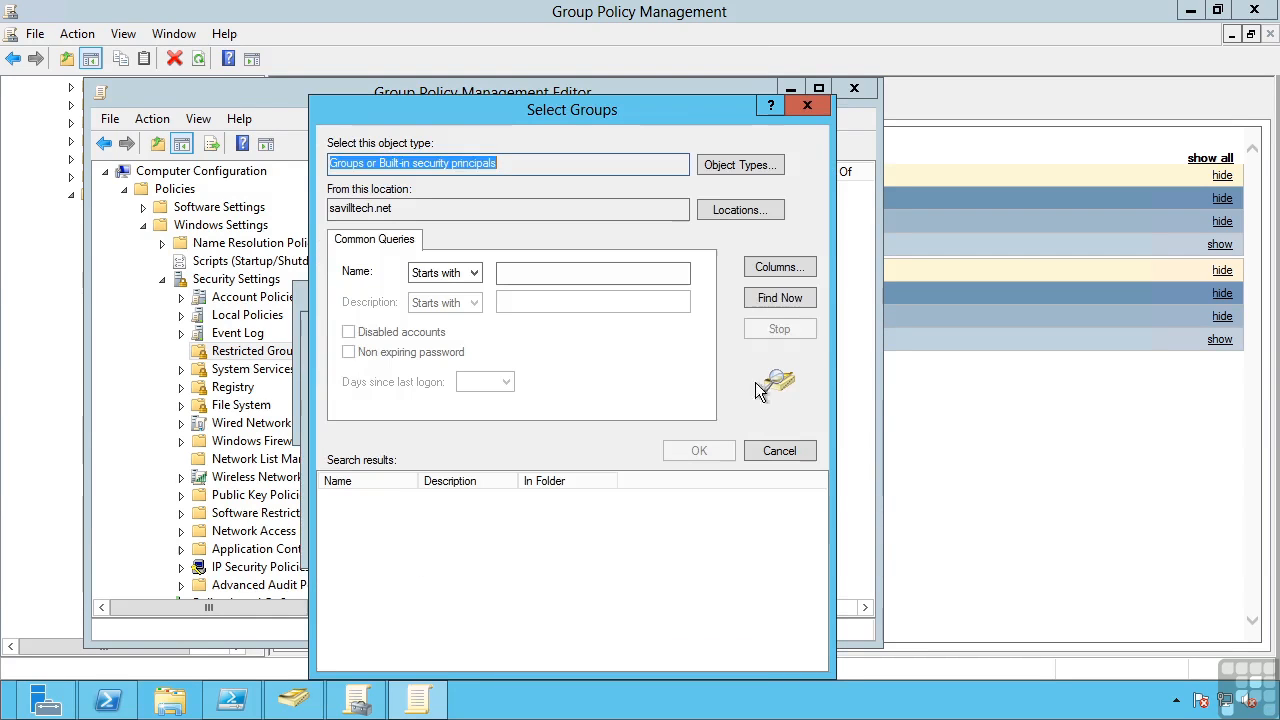
click(782, 296)
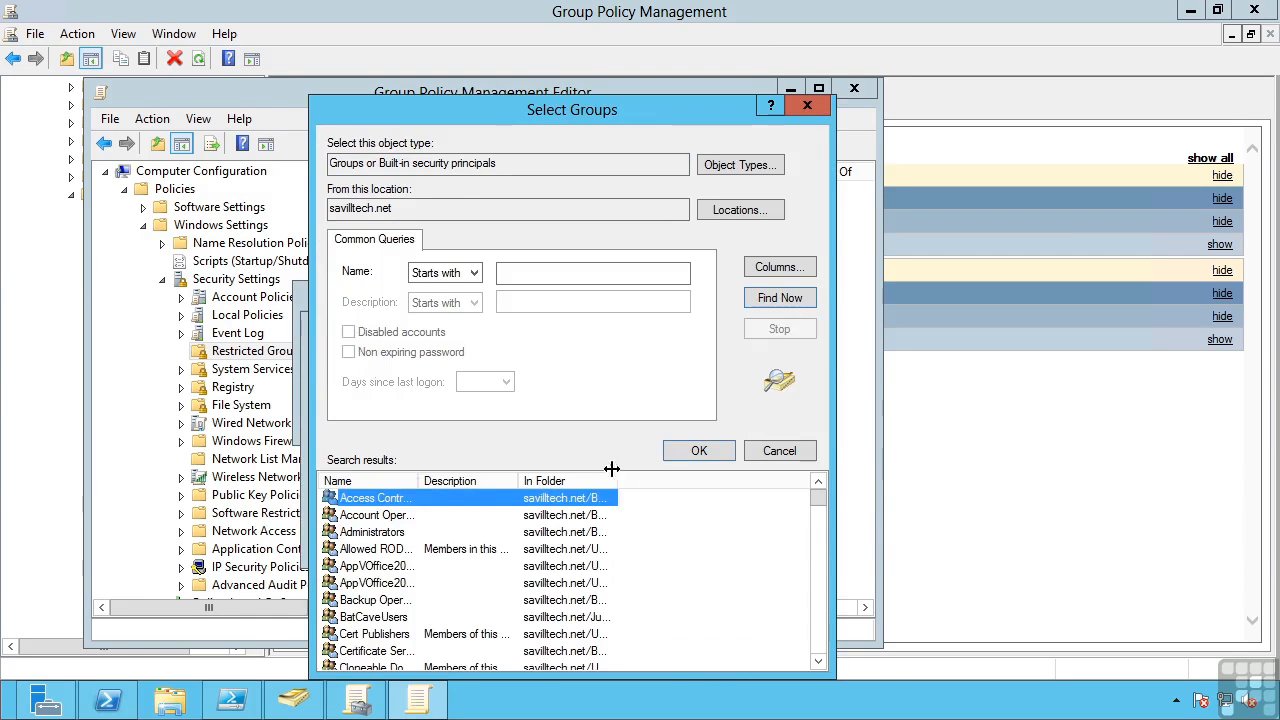
double_click(611, 468)
click(355, 515)
click(698, 449)
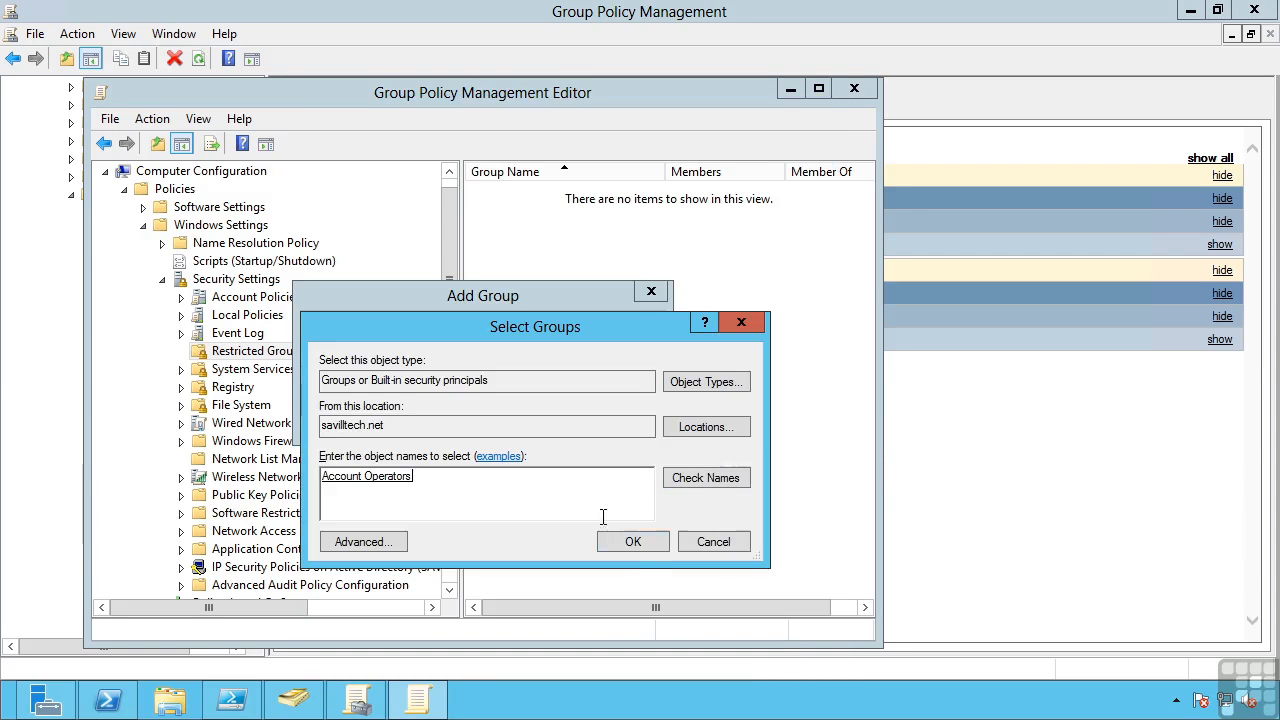
click(651, 535)
click(531, 413)
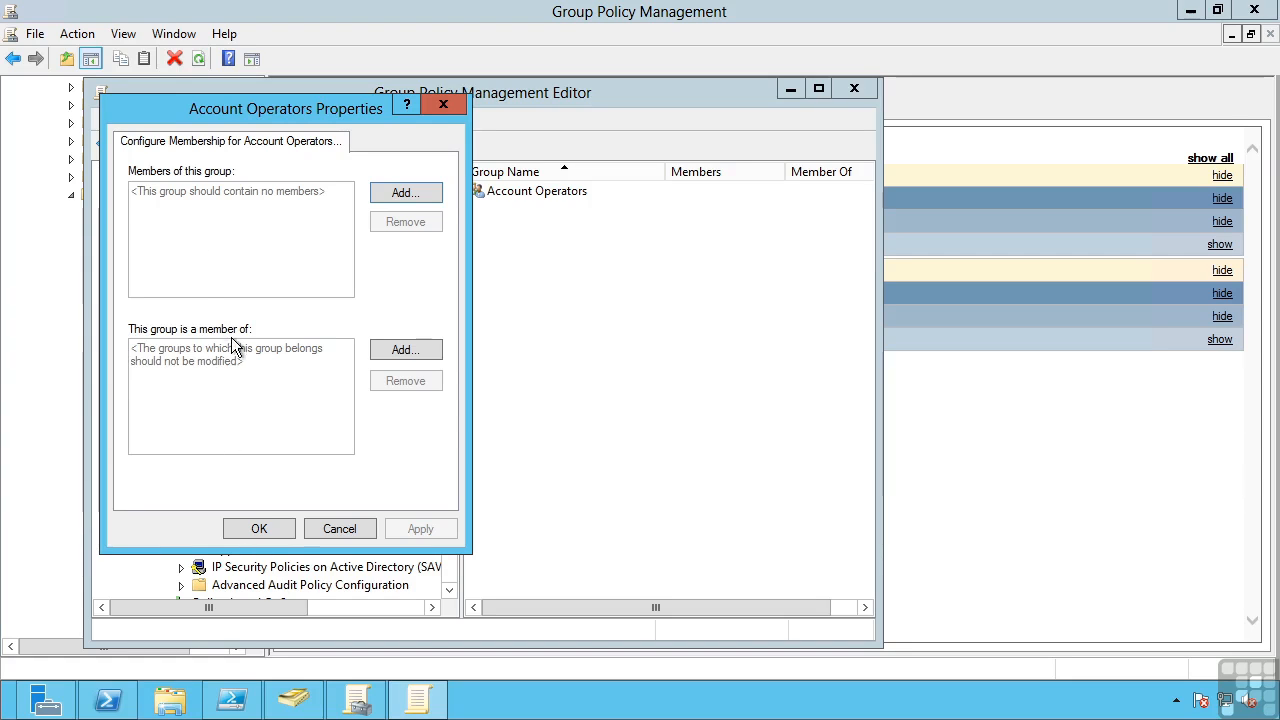
click(345, 530)
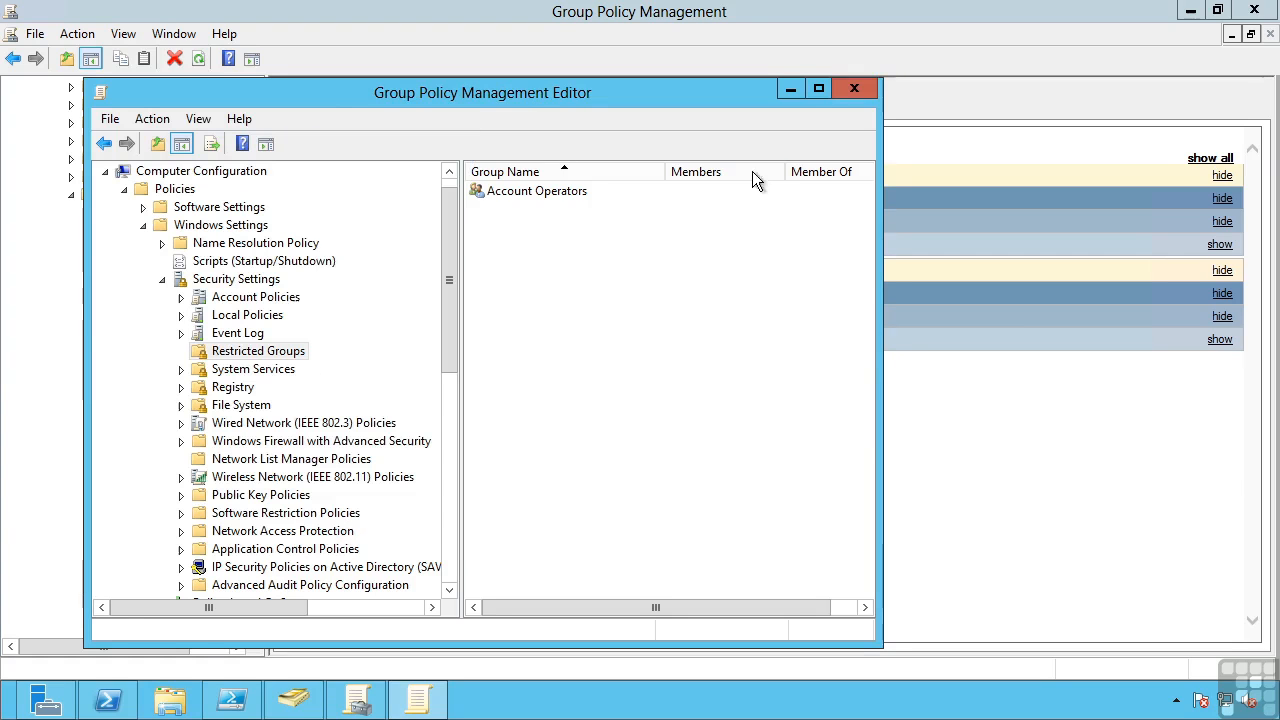
click(856, 88)
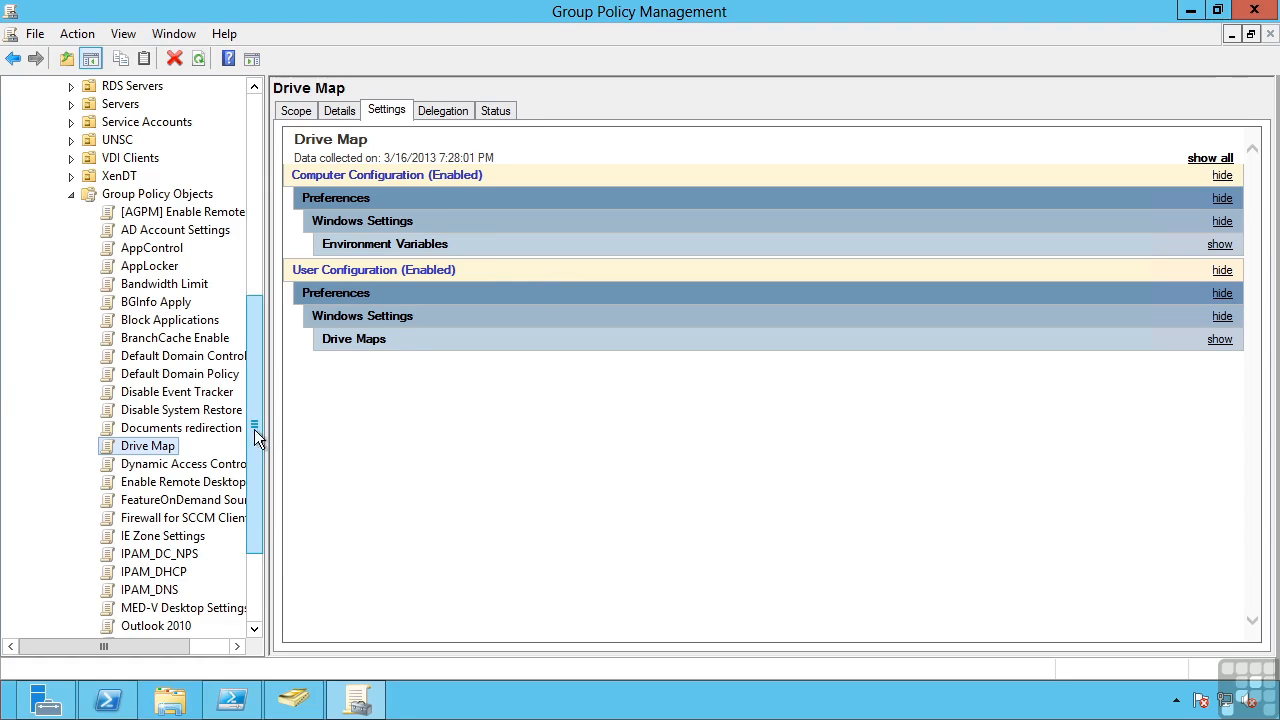
View the Windows Firewall with Advanced Security inbound rules in the settings report of the Firewall for SCCM Client Deploy GPO
click(152, 520)
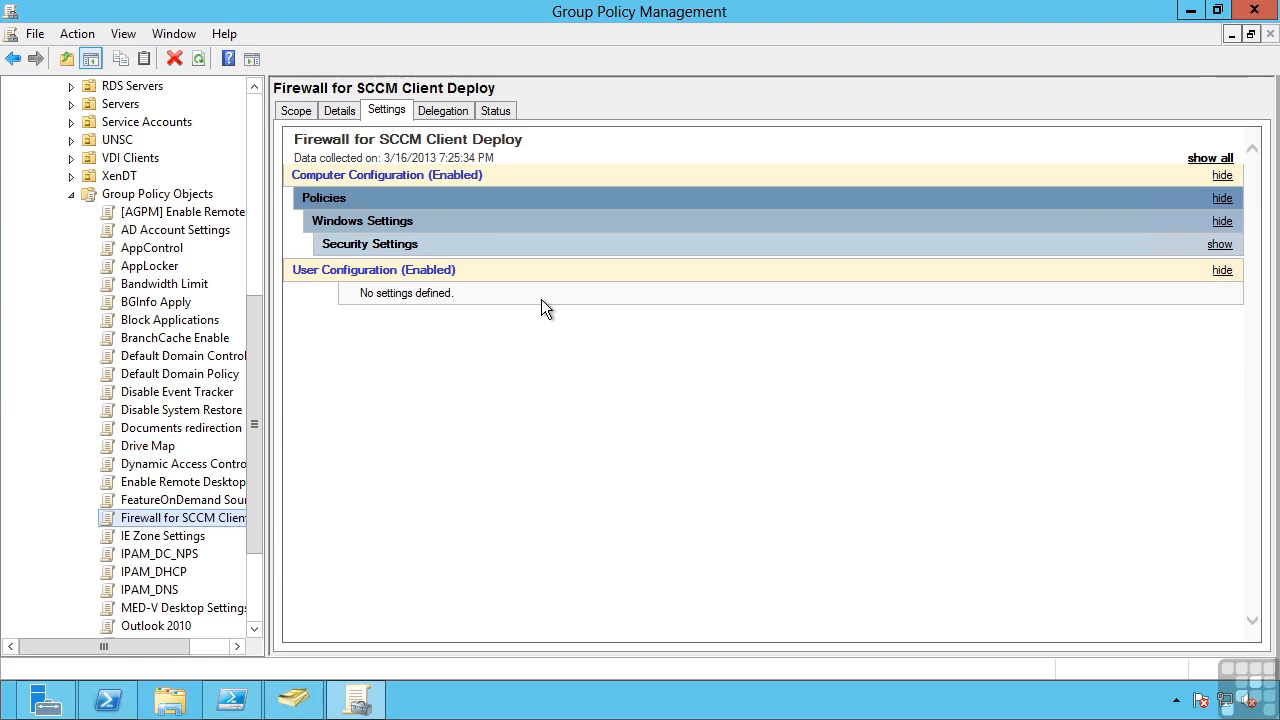
click(1219, 245)
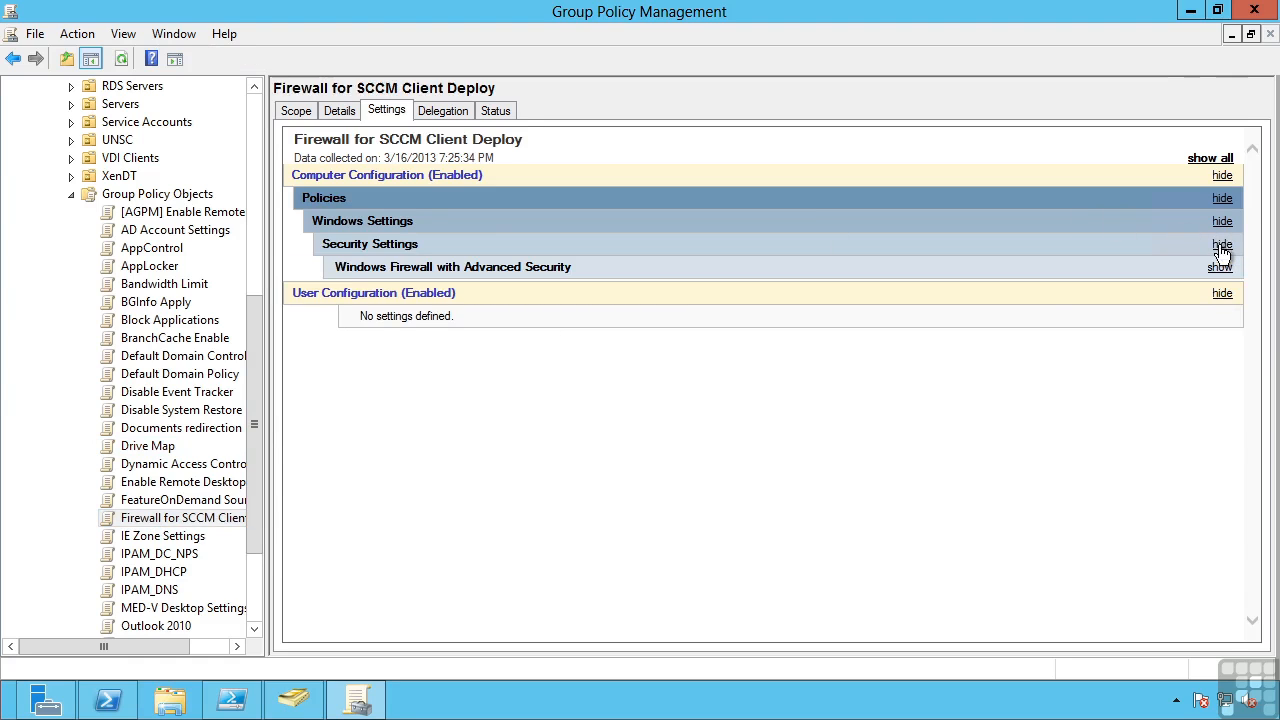
click(1220, 268)
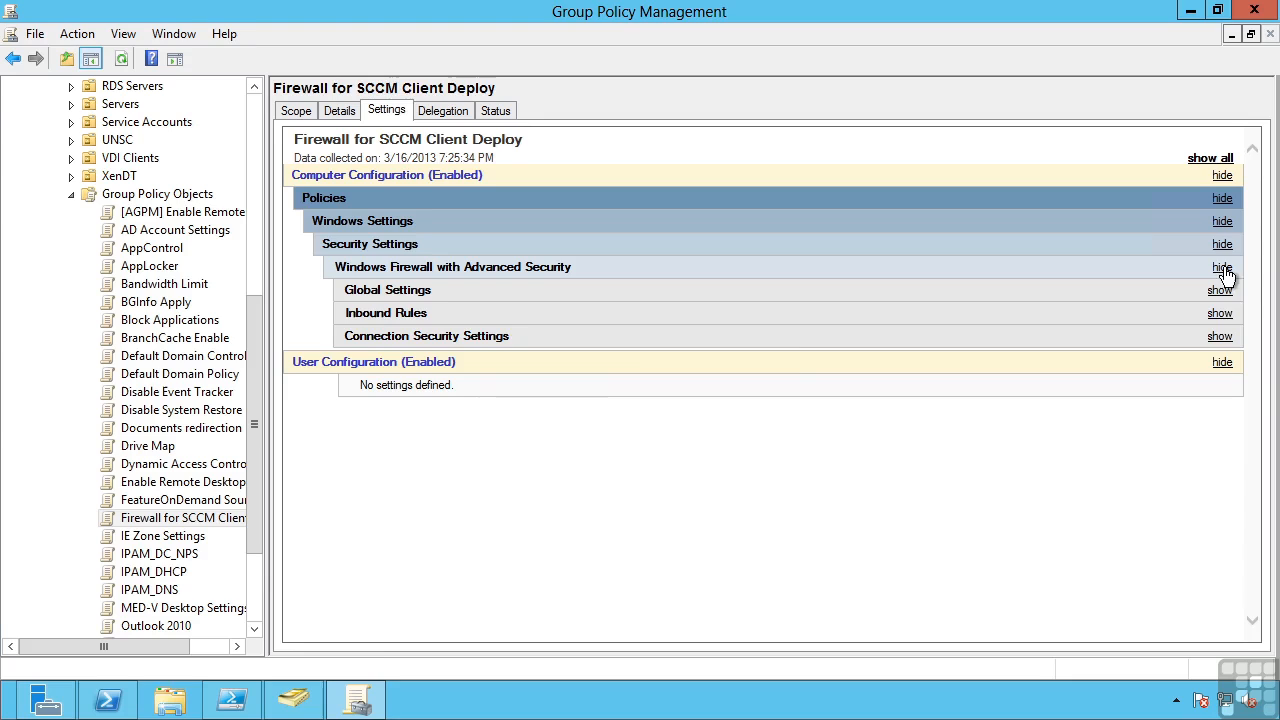
click(1220, 313)
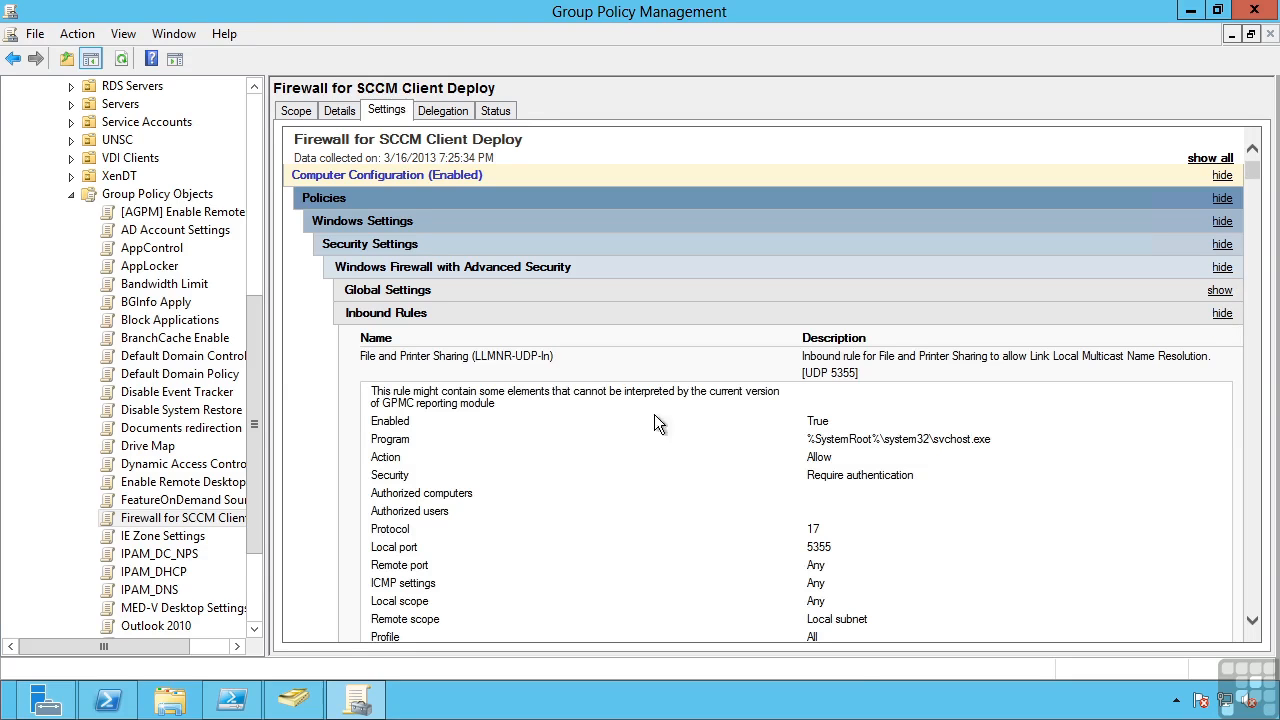